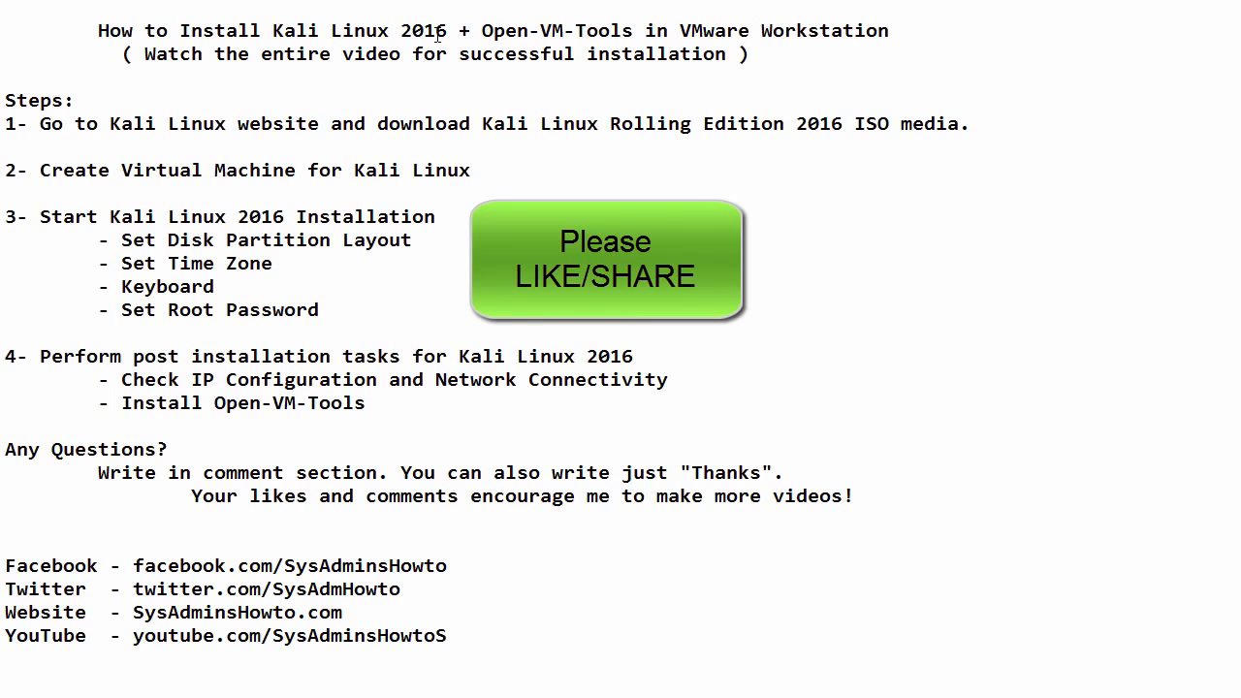
left_click_drag(5, 100, 522, 414)
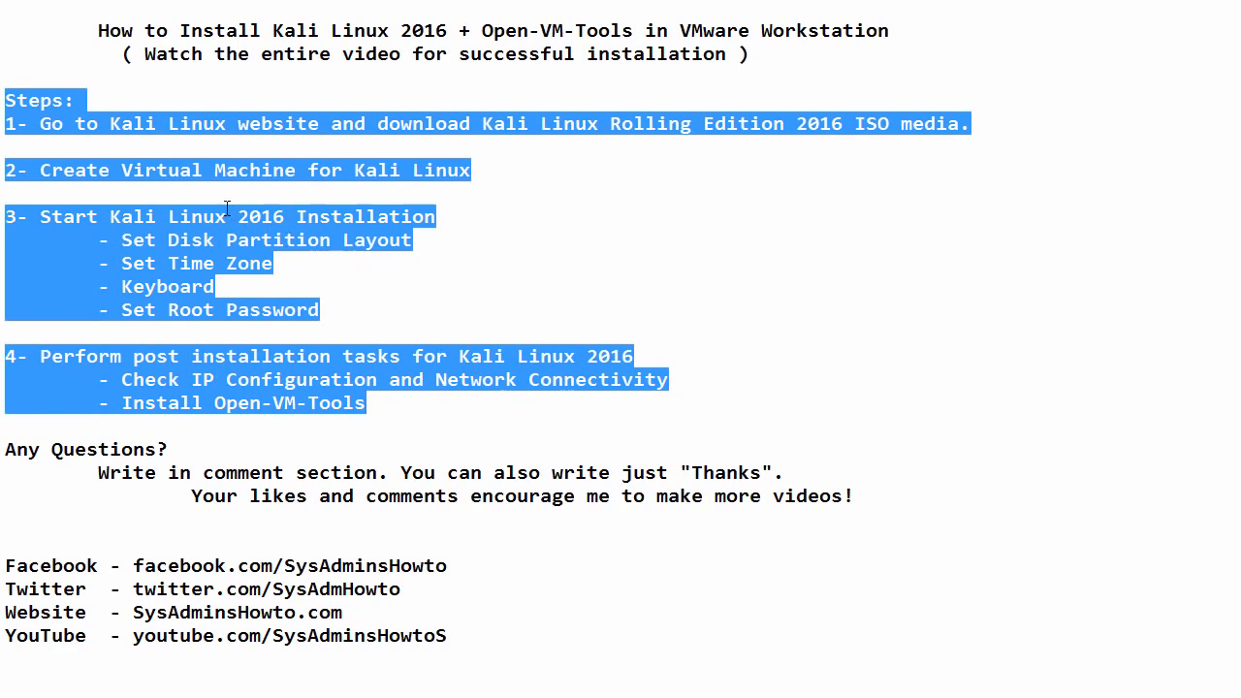
left_click(161, 137)
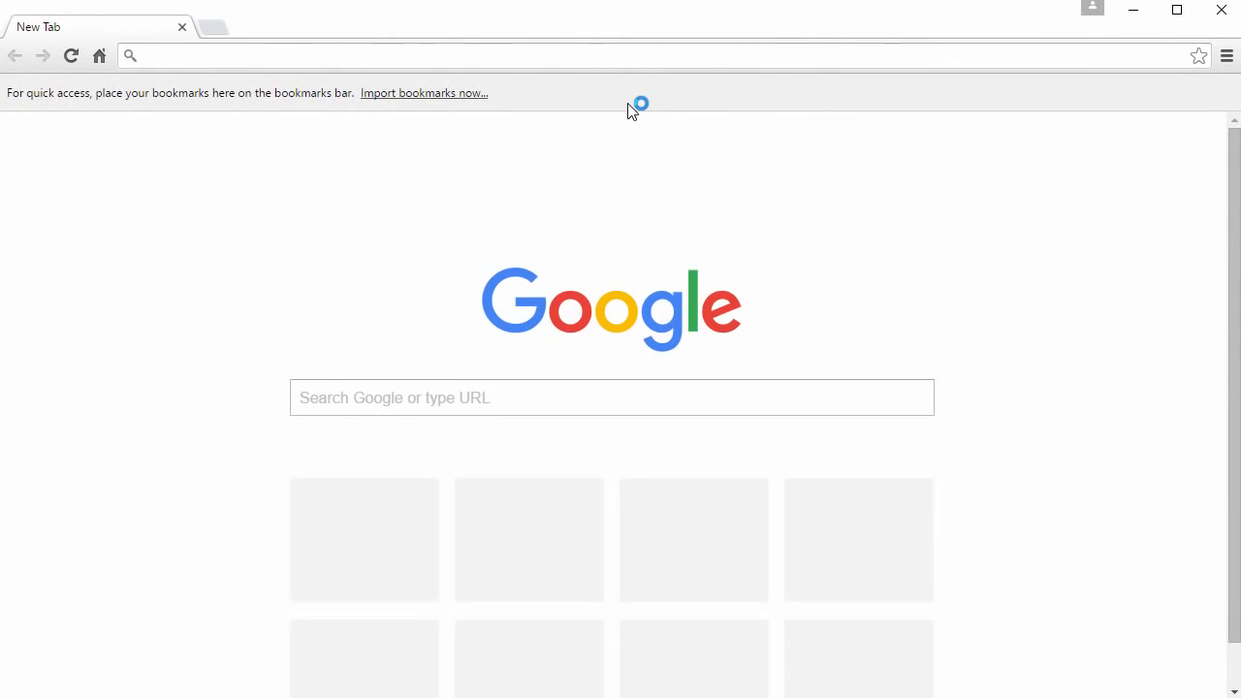
type("www.")
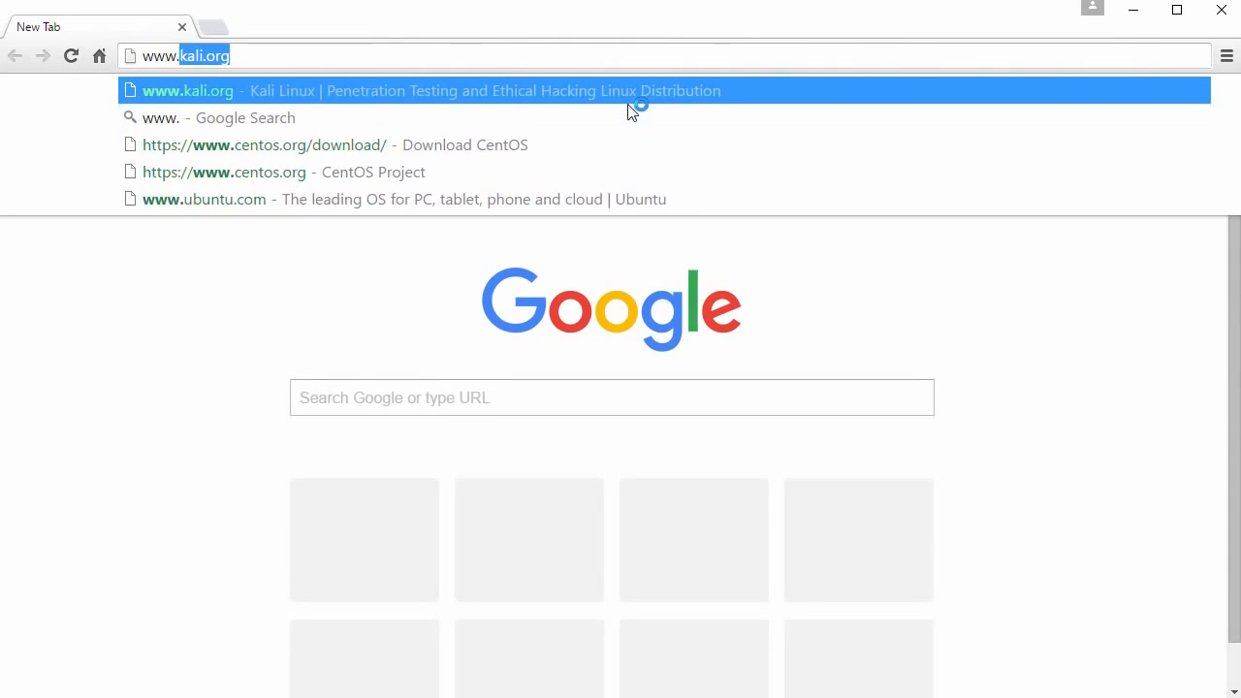
type("kali.org")
key("Return")
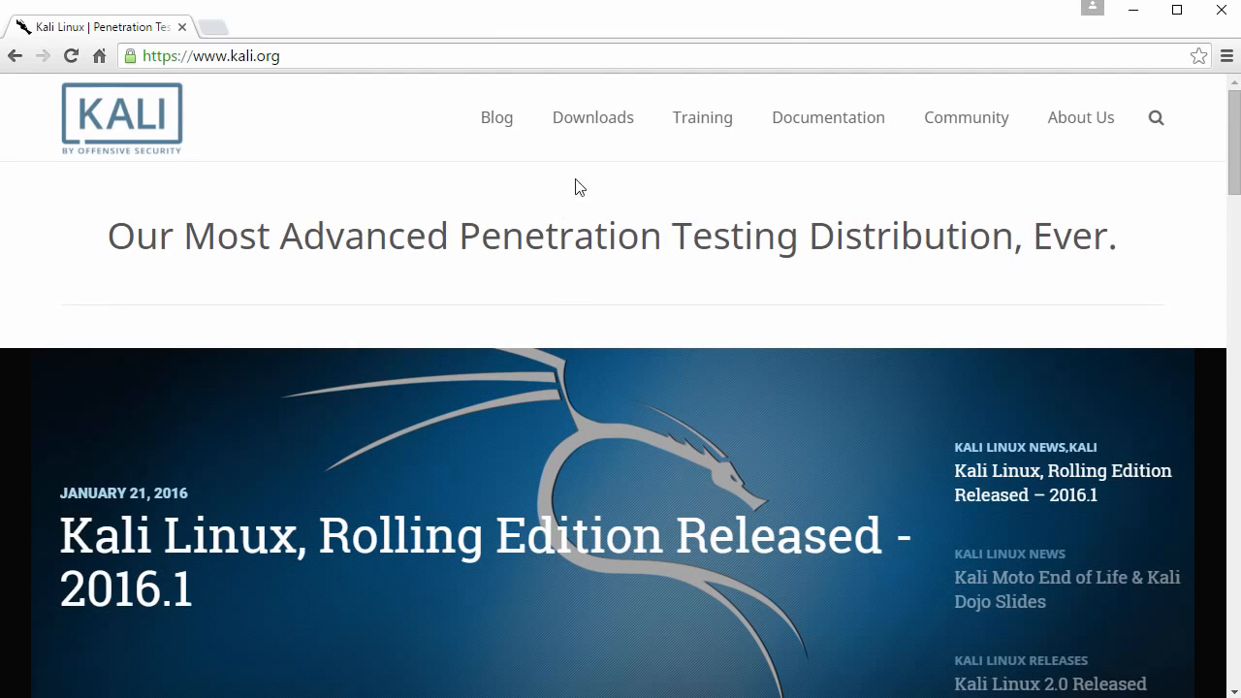
mouse_move(588, 118)
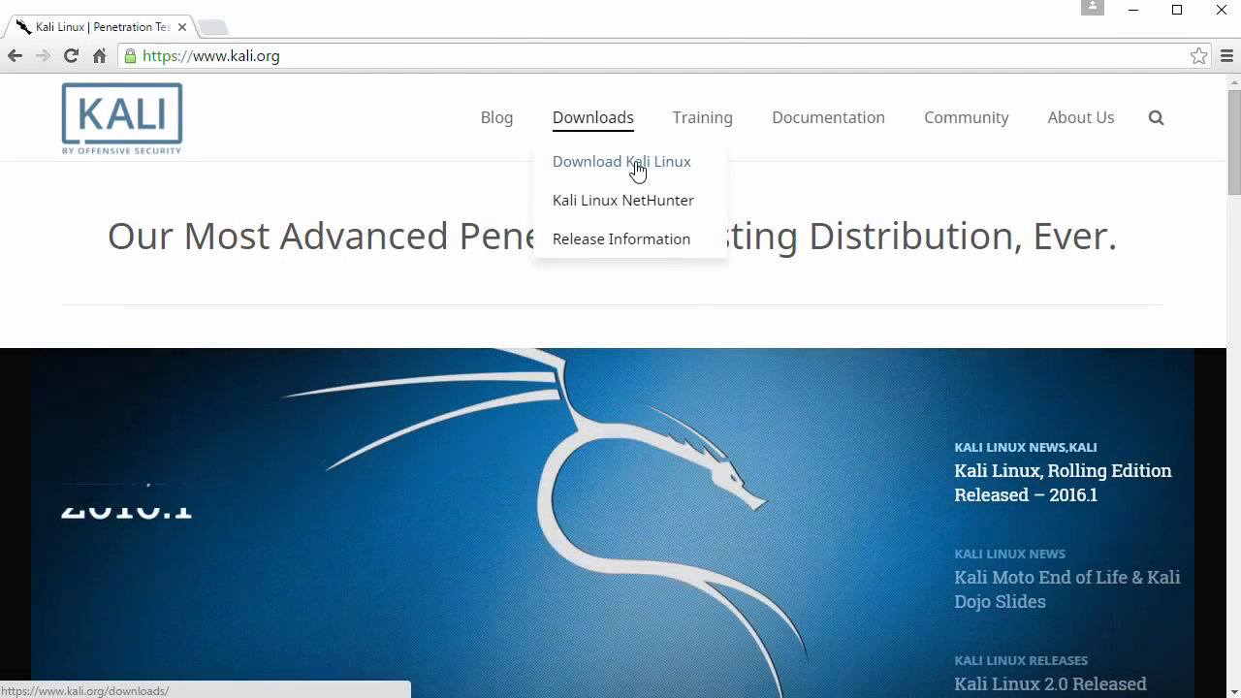
left_click(632, 170)
scroll(527, 244, "down", 3)
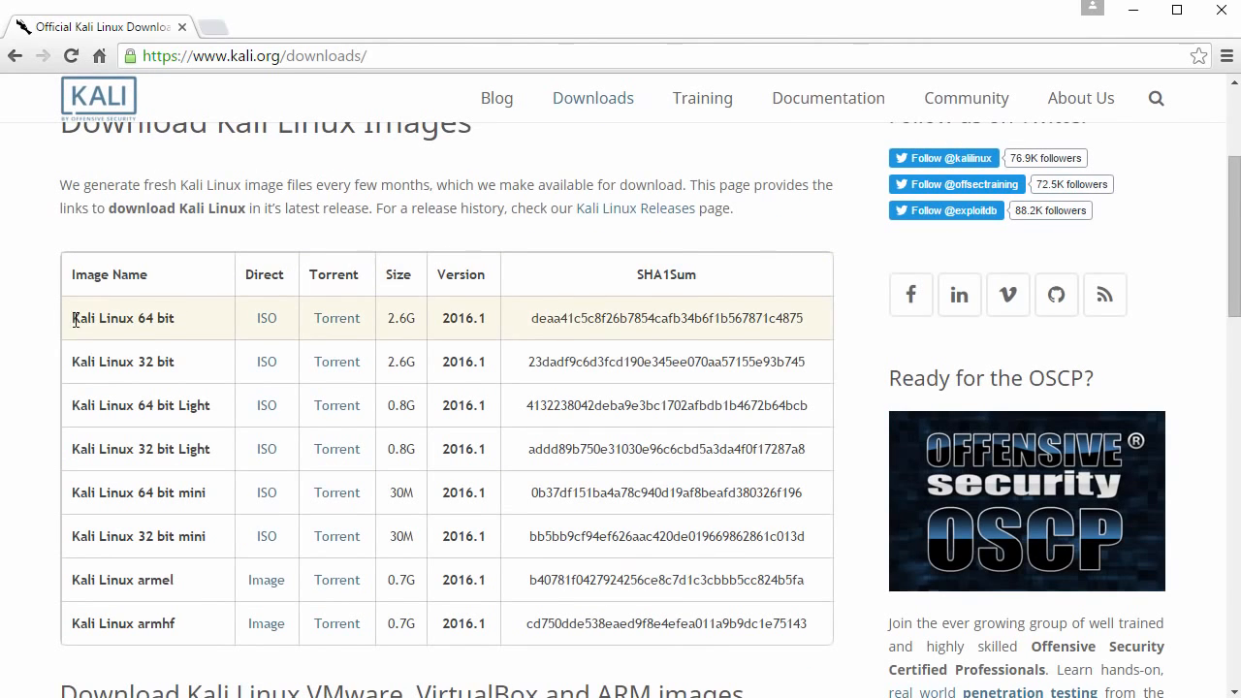
Start downloading the Kali Linux 64 bit ISO and cancel the save.
left_click_drag(74, 320, 150, 318)
left_click(176, 326)
left_click(268, 322)
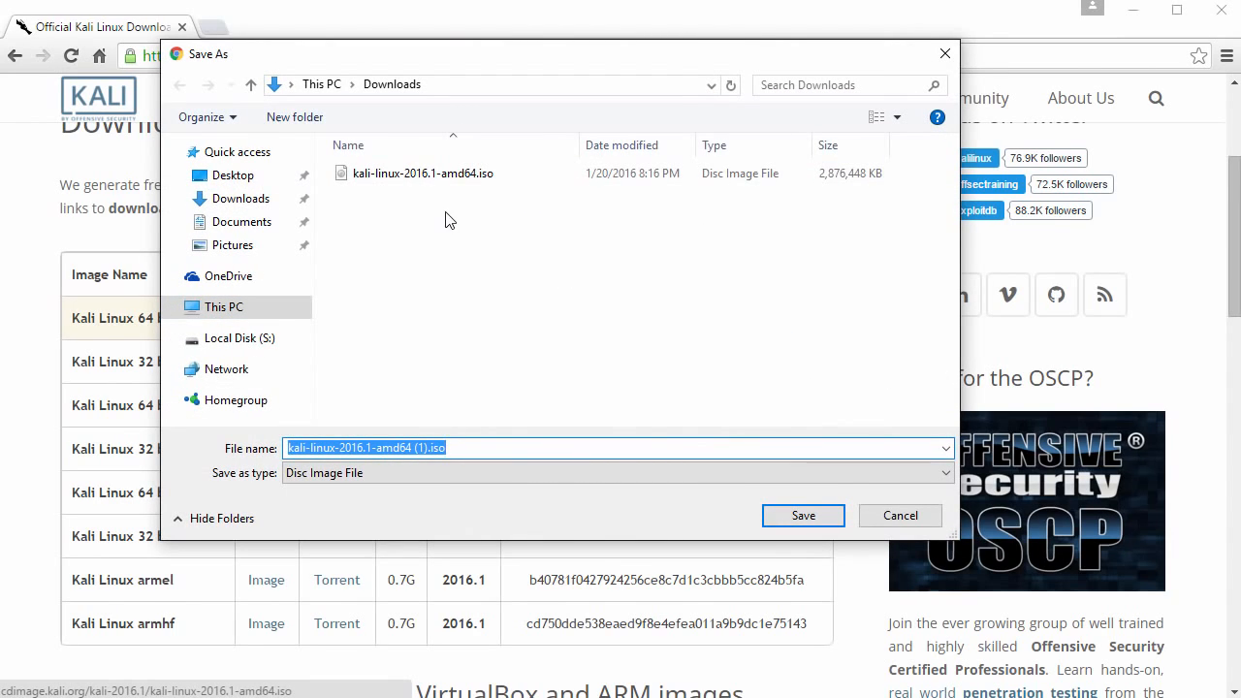
left_click(904, 517)
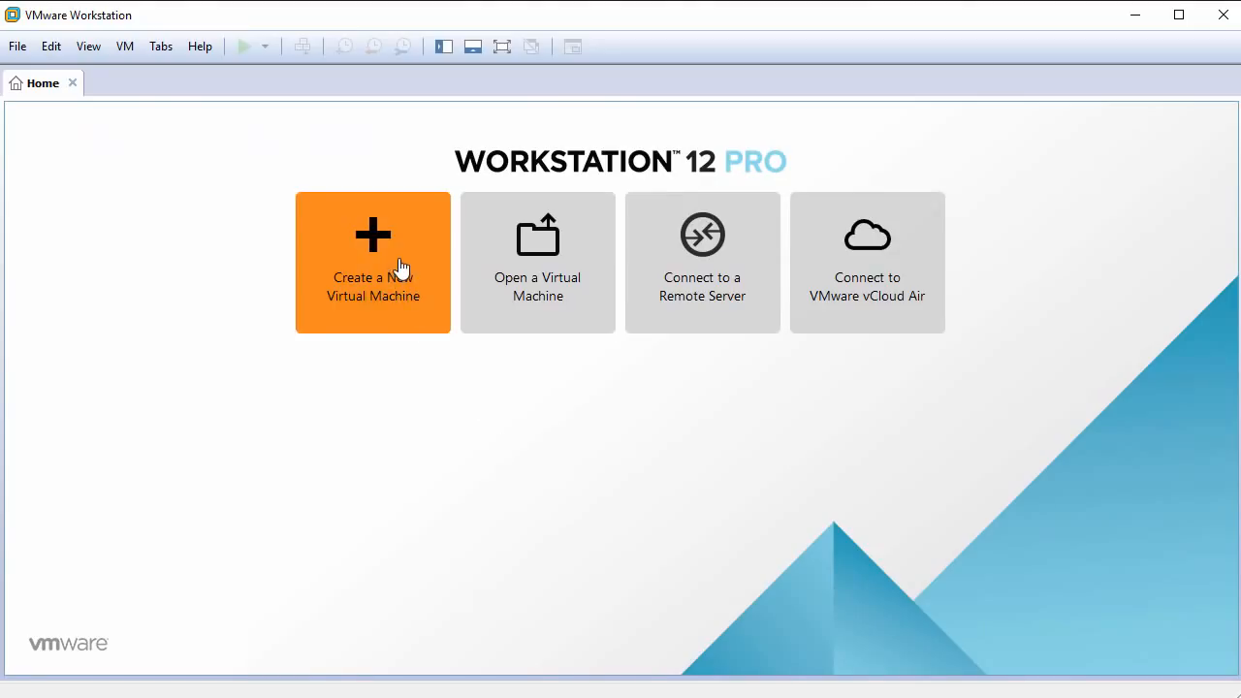
In VMware Workstation, start a new virtual machine with the Typical configuration and choose to install the operating system later.
left_click(402, 268)
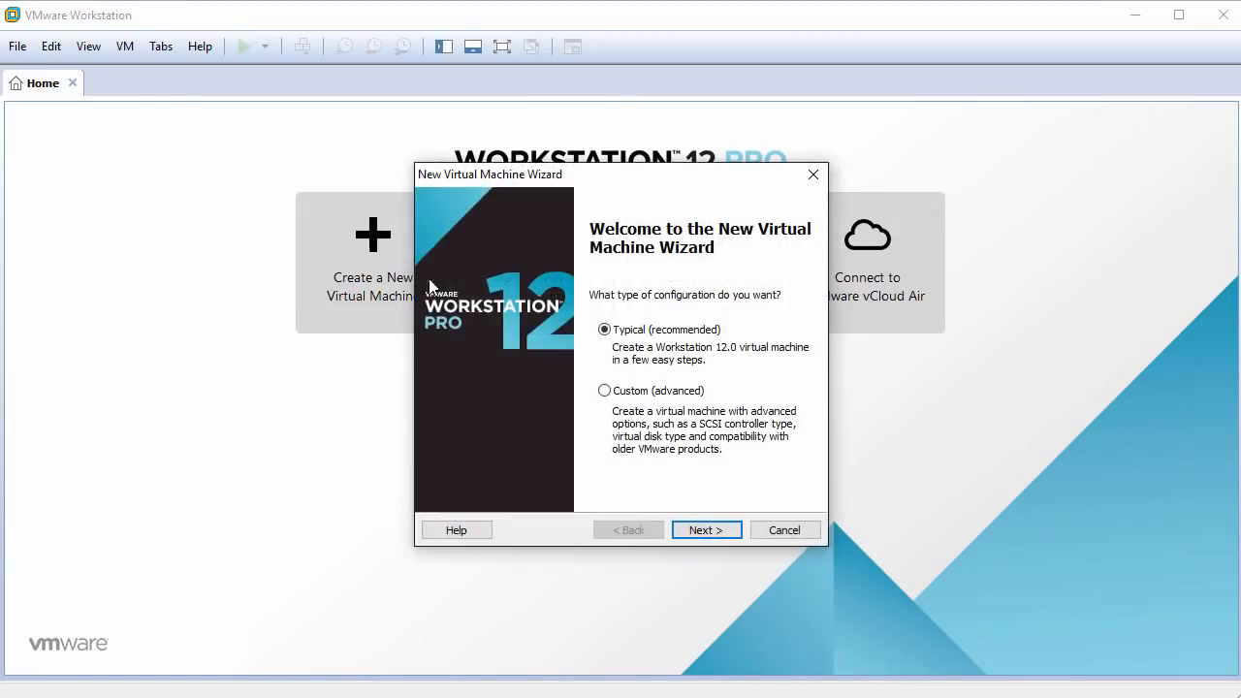
left_click(718, 529)
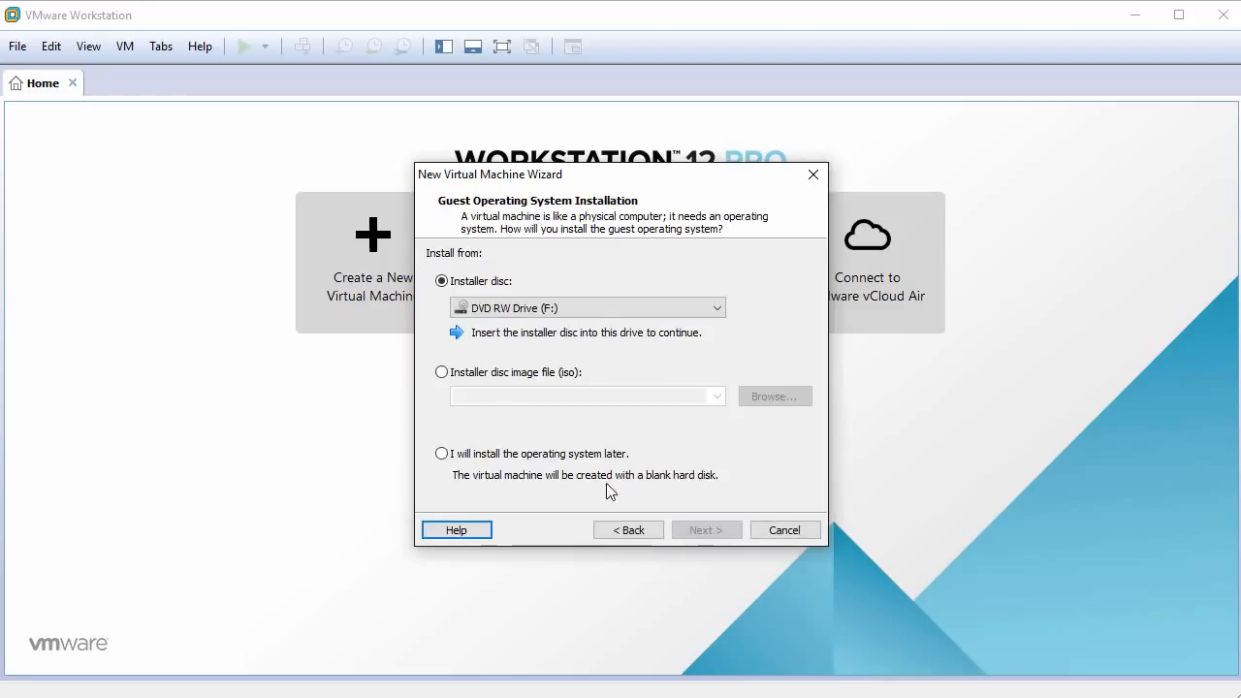
left_click(442, 454)
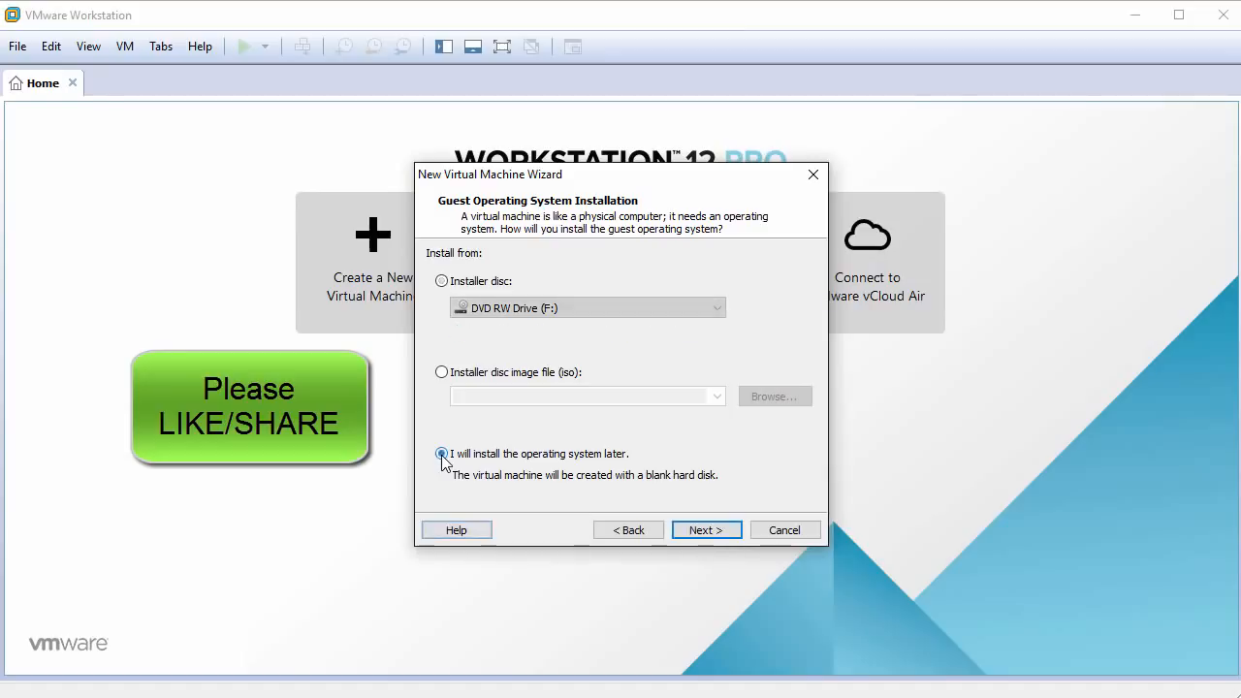
left_click(719, 534)
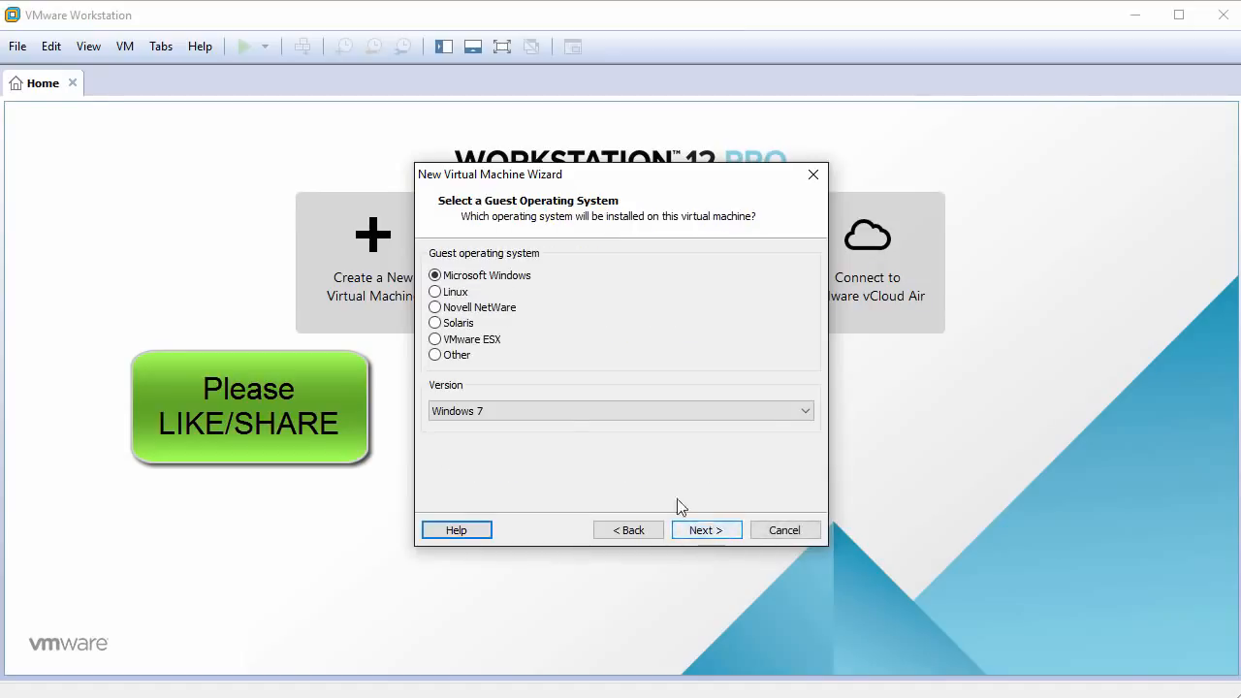
Set the guest operating system to Linux with version Debian 8.x 64-bit.
left_click(452, 297)
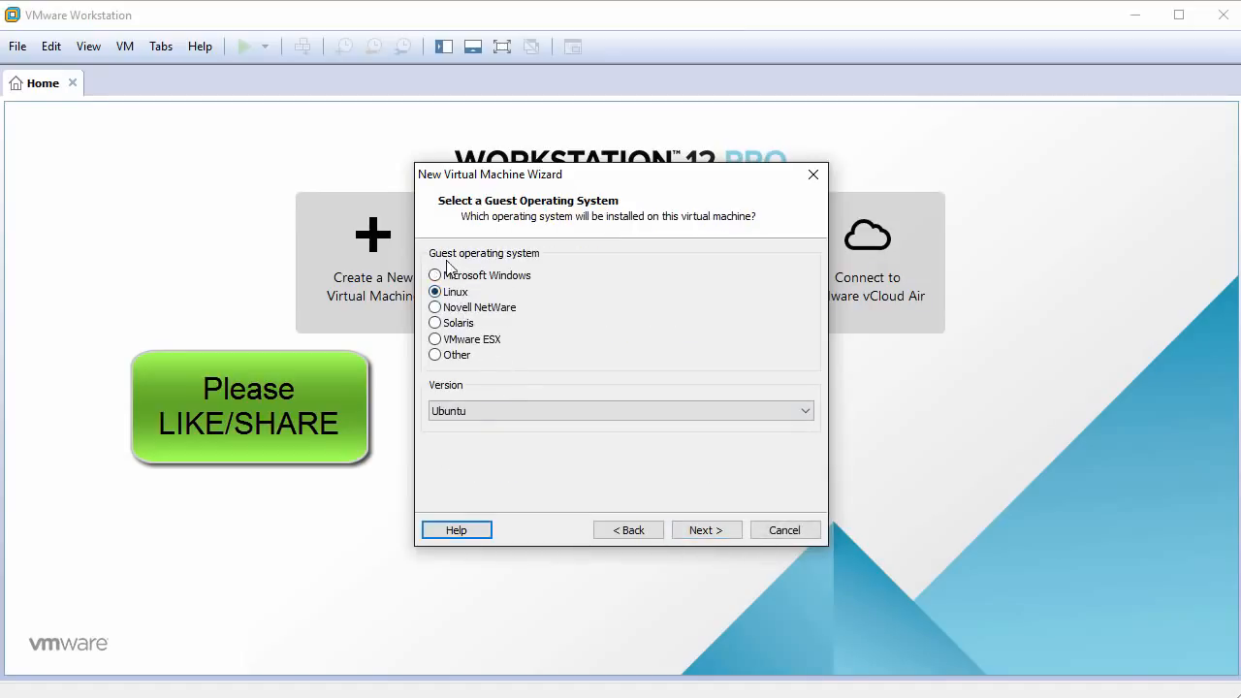
left_click(599, 415)
scroll(630, 560, "up", 5)
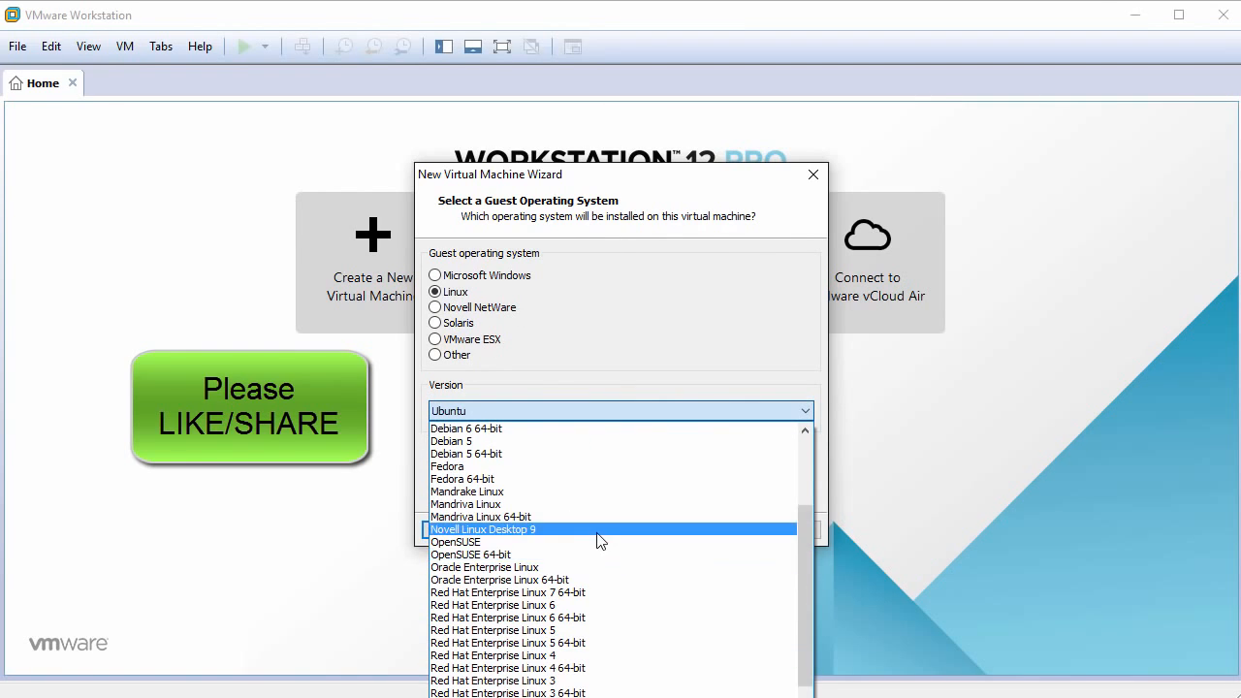
scroll(598, 537, "up", 3)
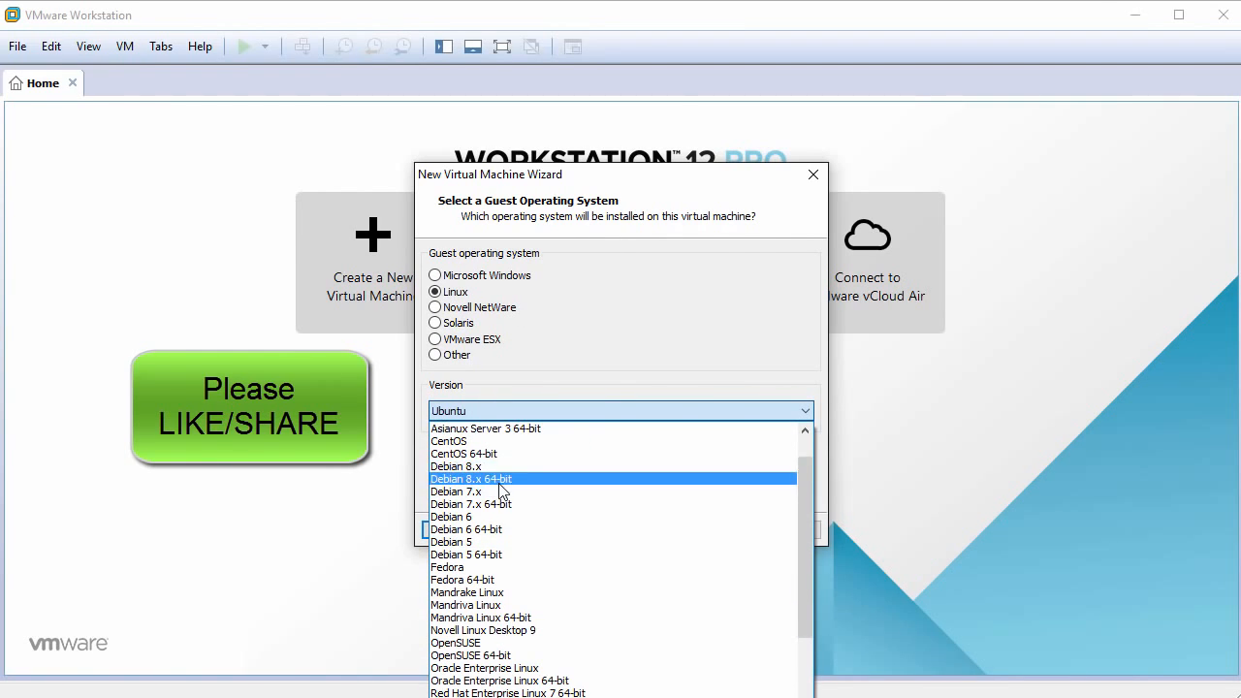
left_click(518, 480)
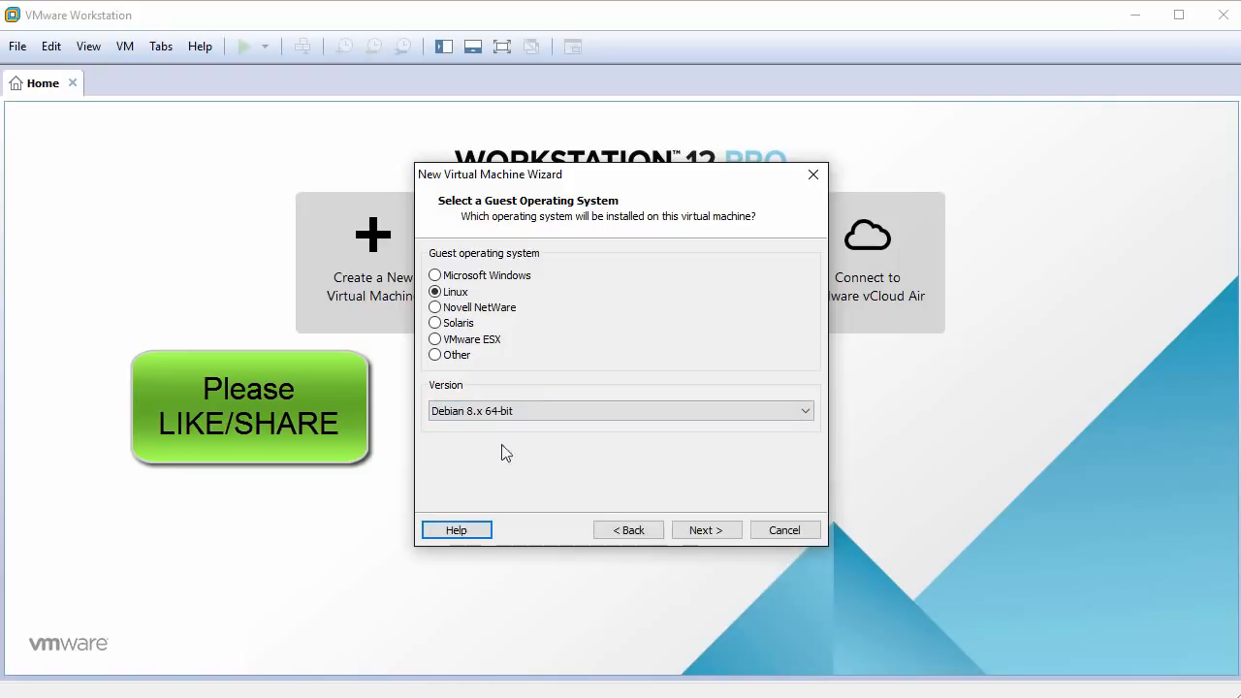
left_click(706, 531)
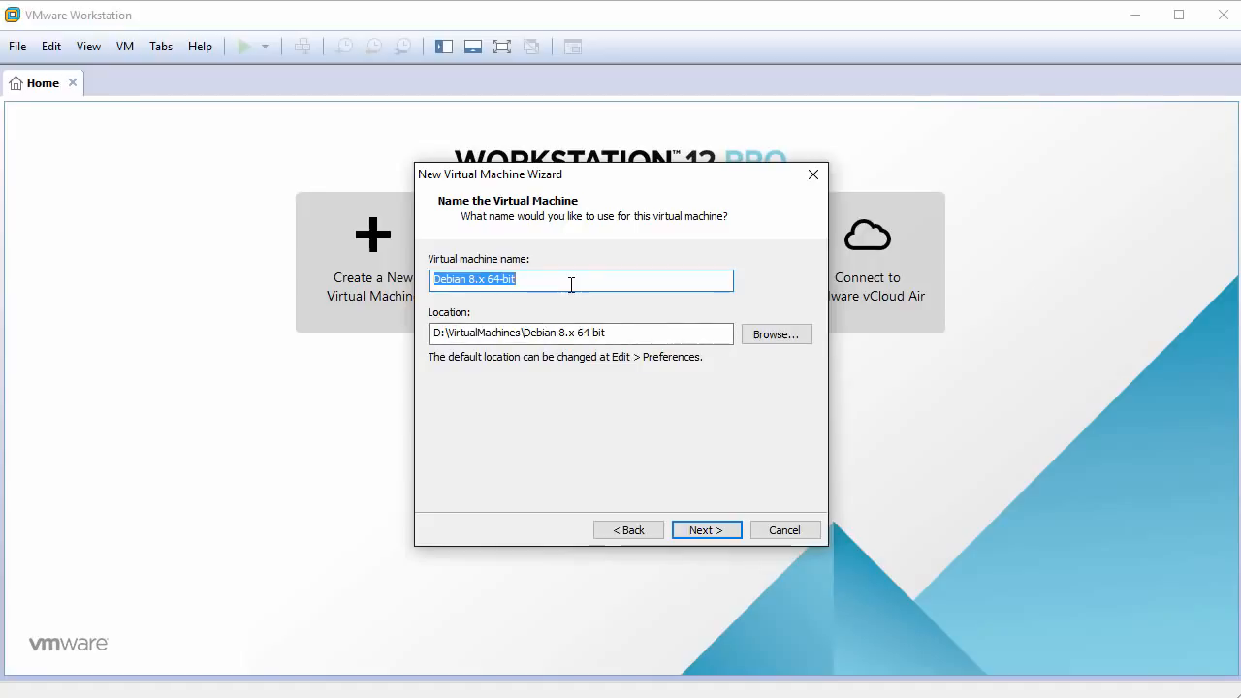
Name the virtual machine KaliLinux2016 and continue to the disk capacity settings.
type("KaliLinux")
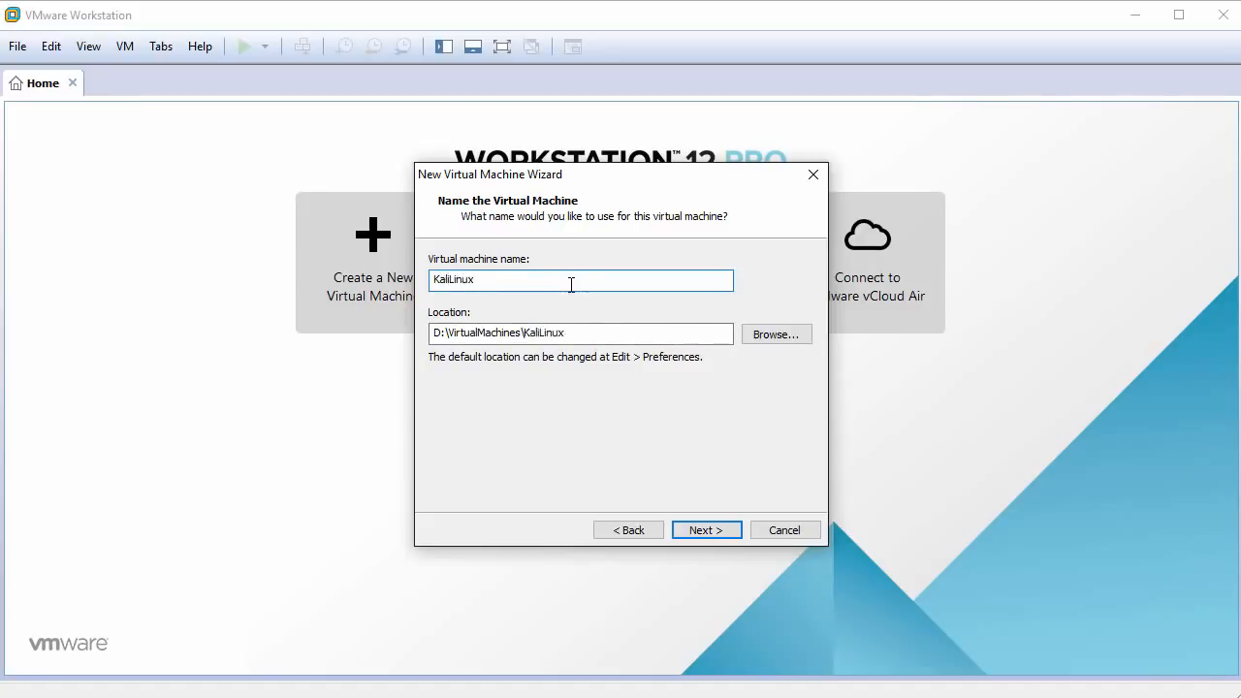
type("2016")
left_click(718, 530)
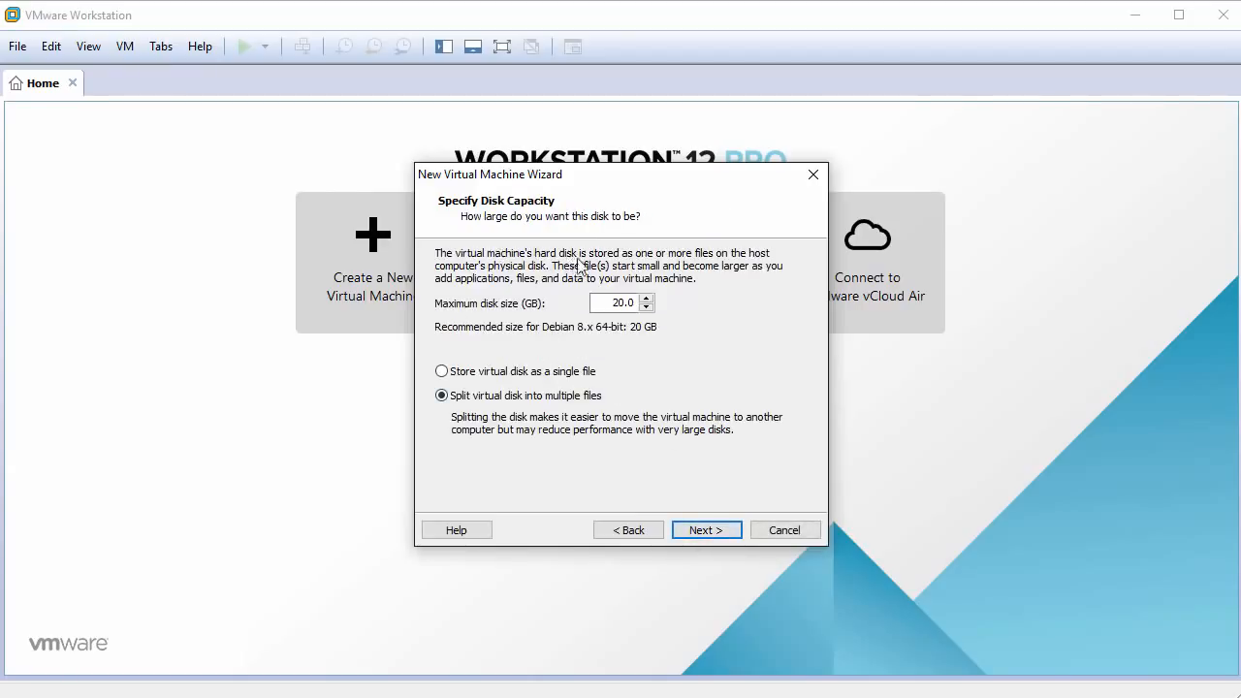
Set the maximum disk size to 60 GB and store the virtual disk as a single file.
left_click_drag(609, 303, 676, 307)
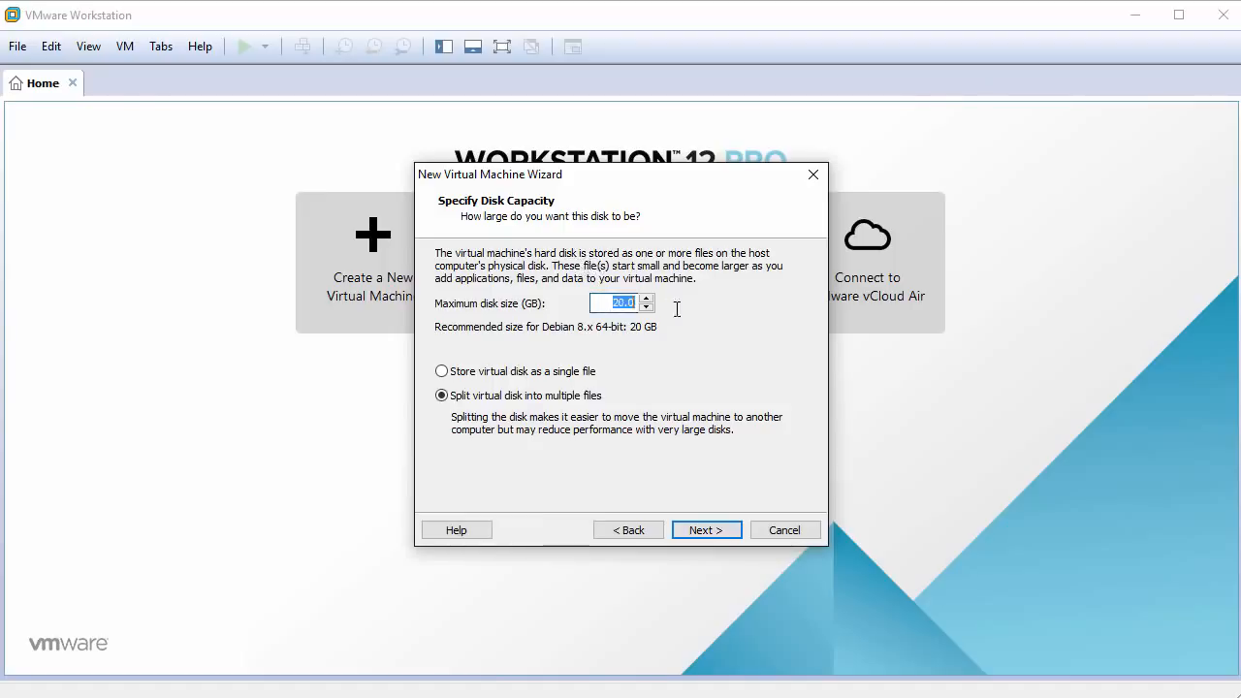
type("60")
left_click(506, 372)
left_click(721, 527)
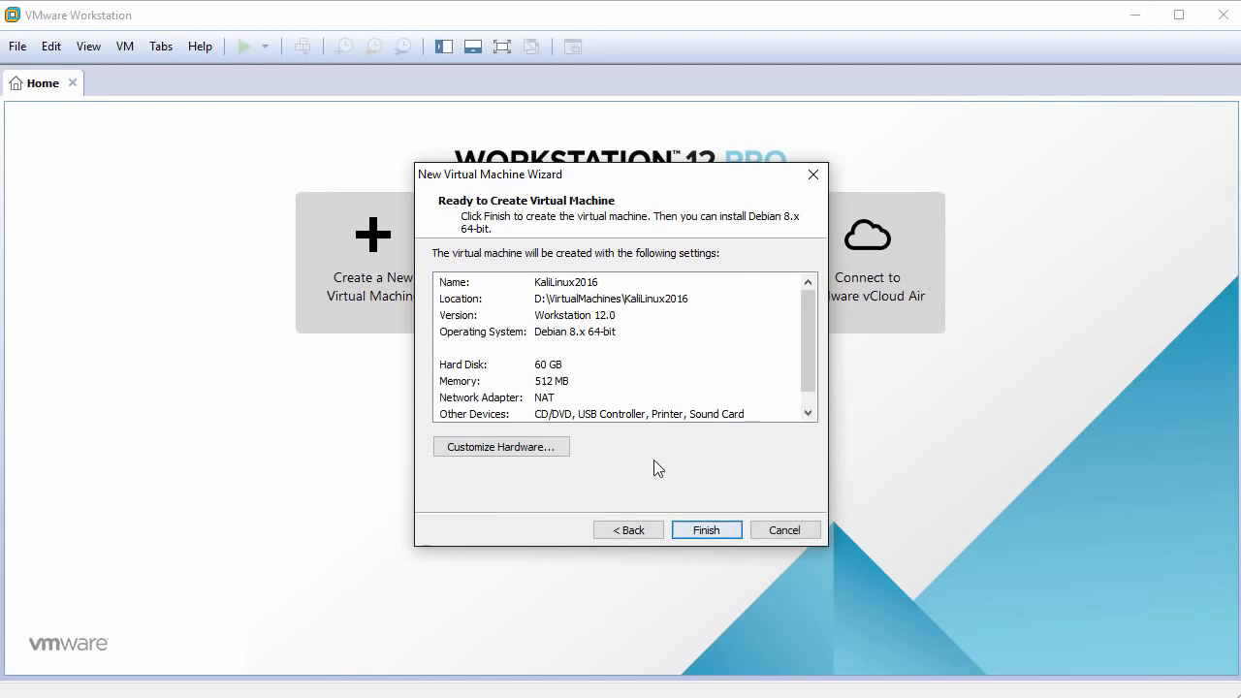
Customize the virtual machine's hardware by setting its memory to 2048 MB.
left_click(519, 448)
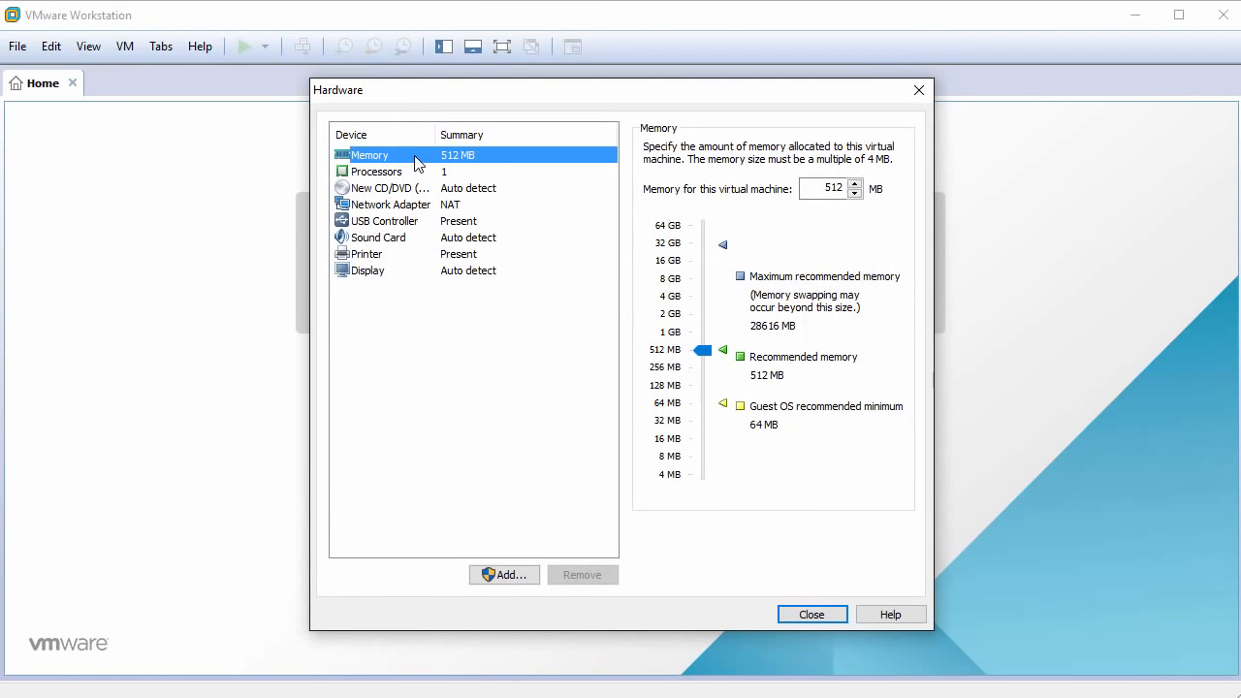
double_click(820, 189)
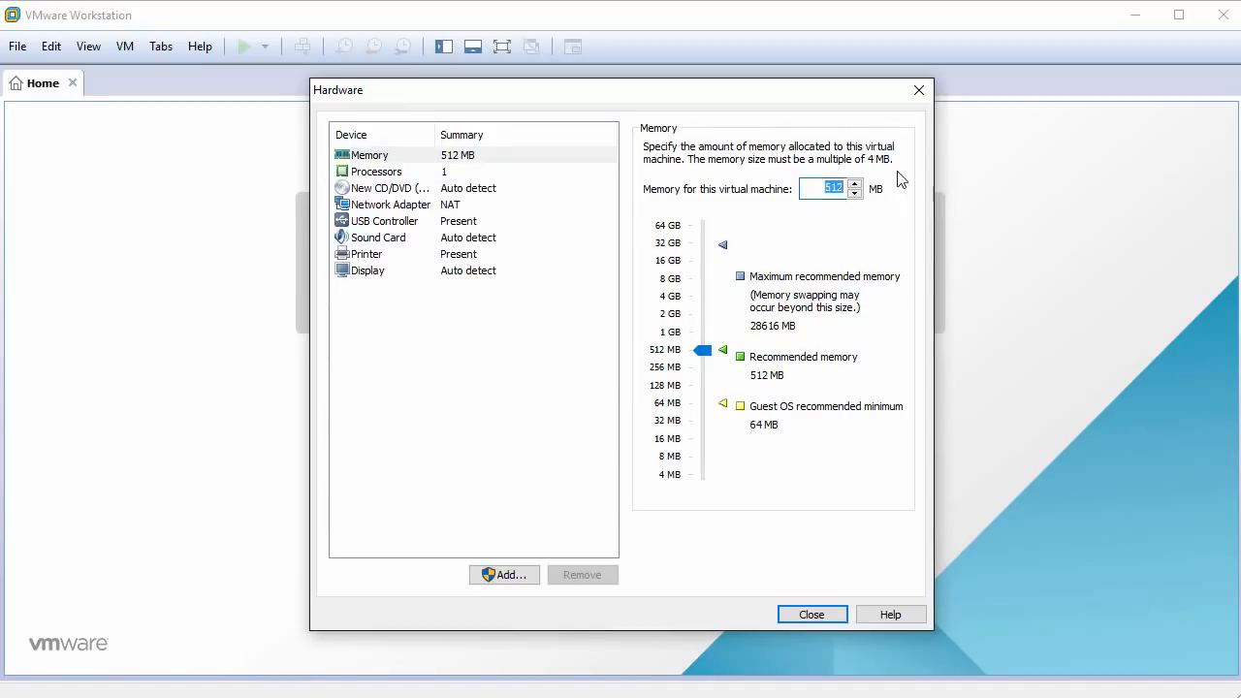
type("2048")
Give the processor 2 cores and set the network adapter's connection to Bridged.
left_click(385, 178)
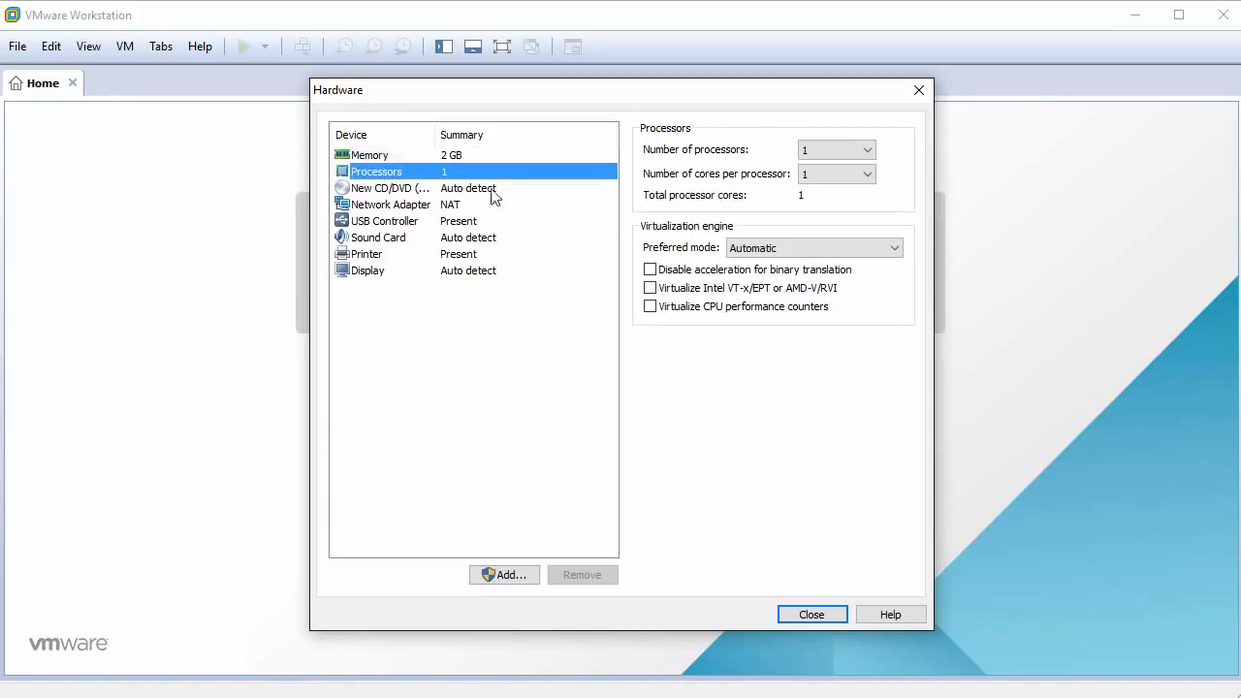
left_click(866, 177)
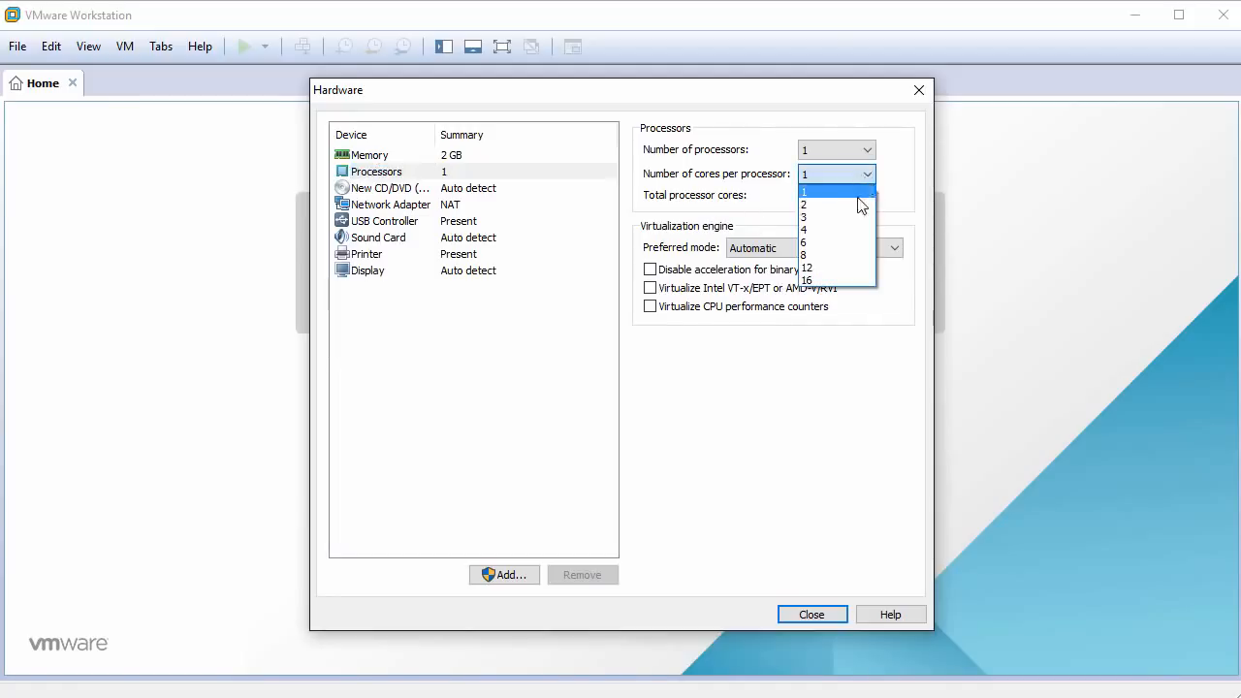
left_click(844, 205)
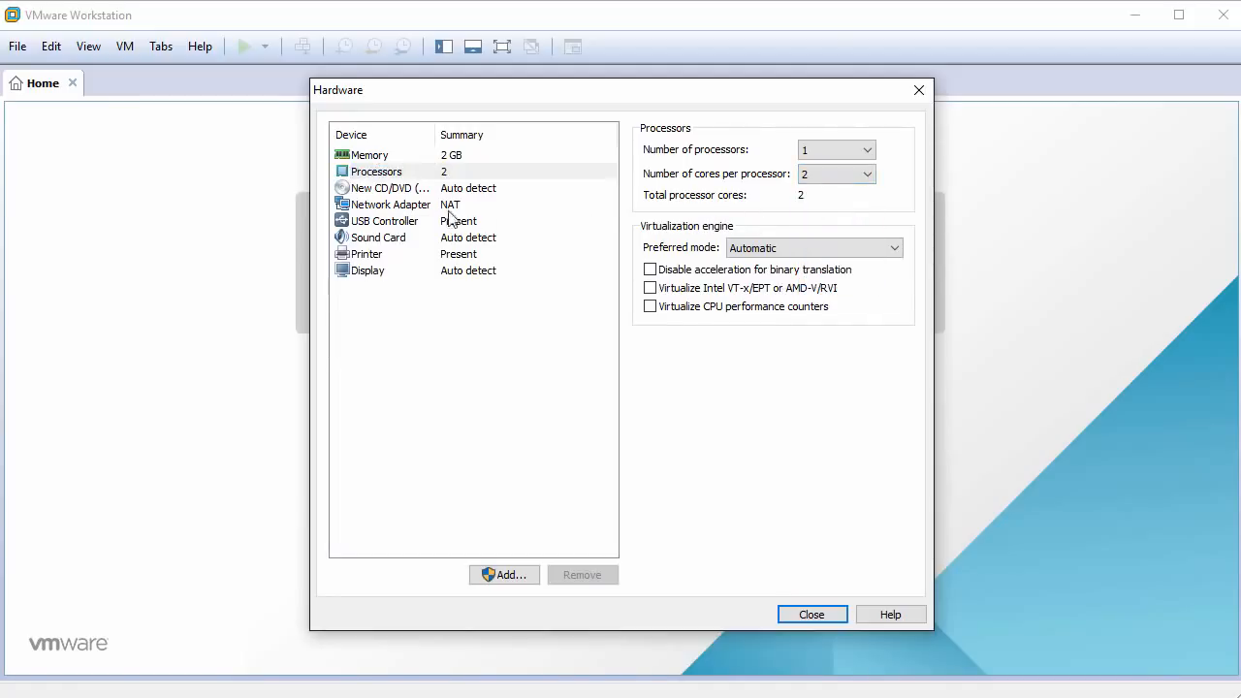
left_click(392, 208)
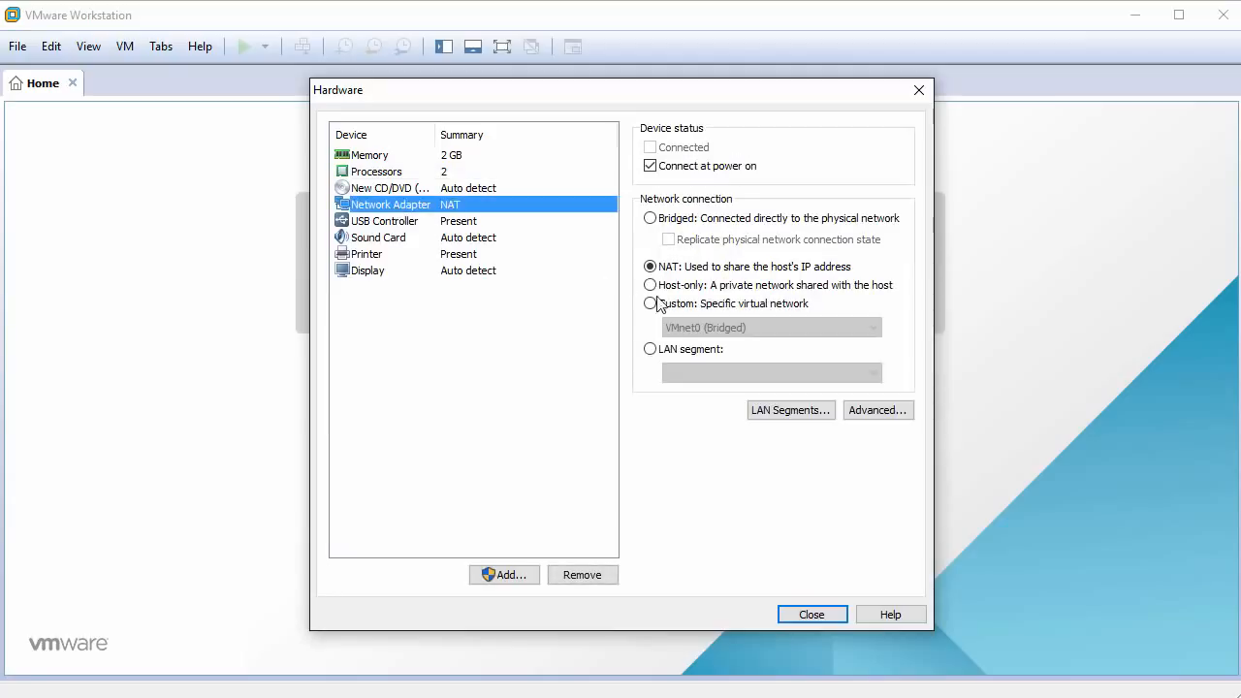
left_click(650, 218)
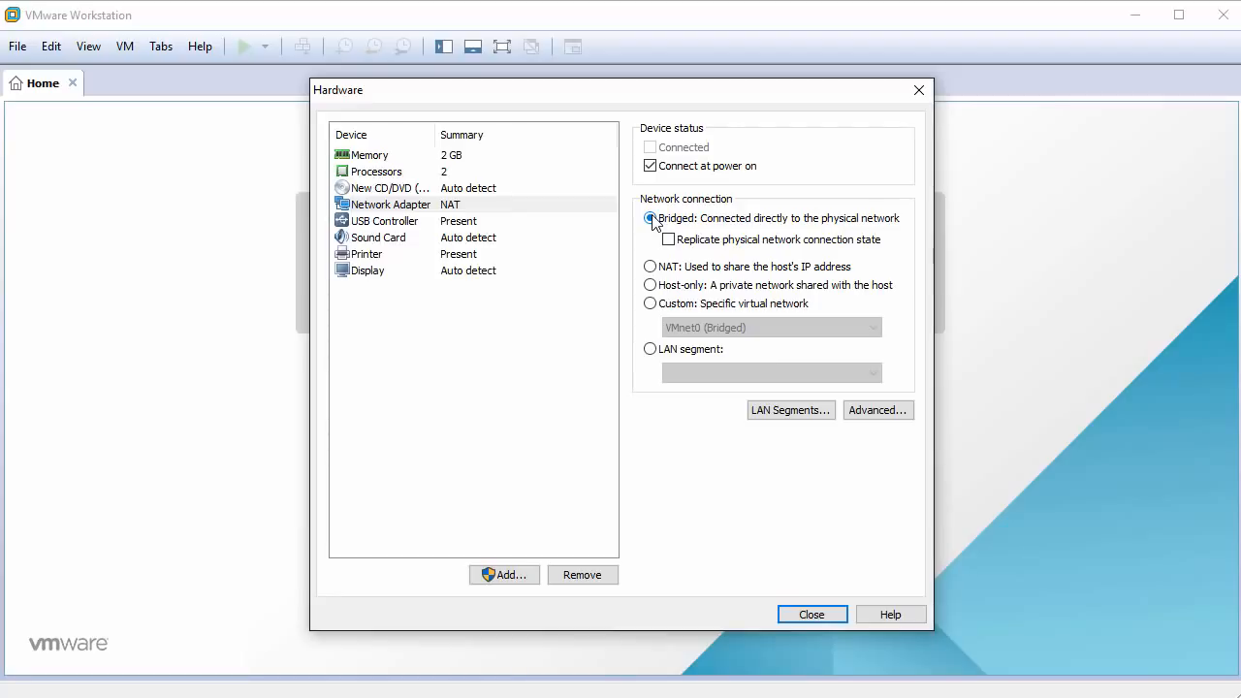
Remove the USB controller, sound card and printer from the virtual machine's hardware.
left_click(390, 224)
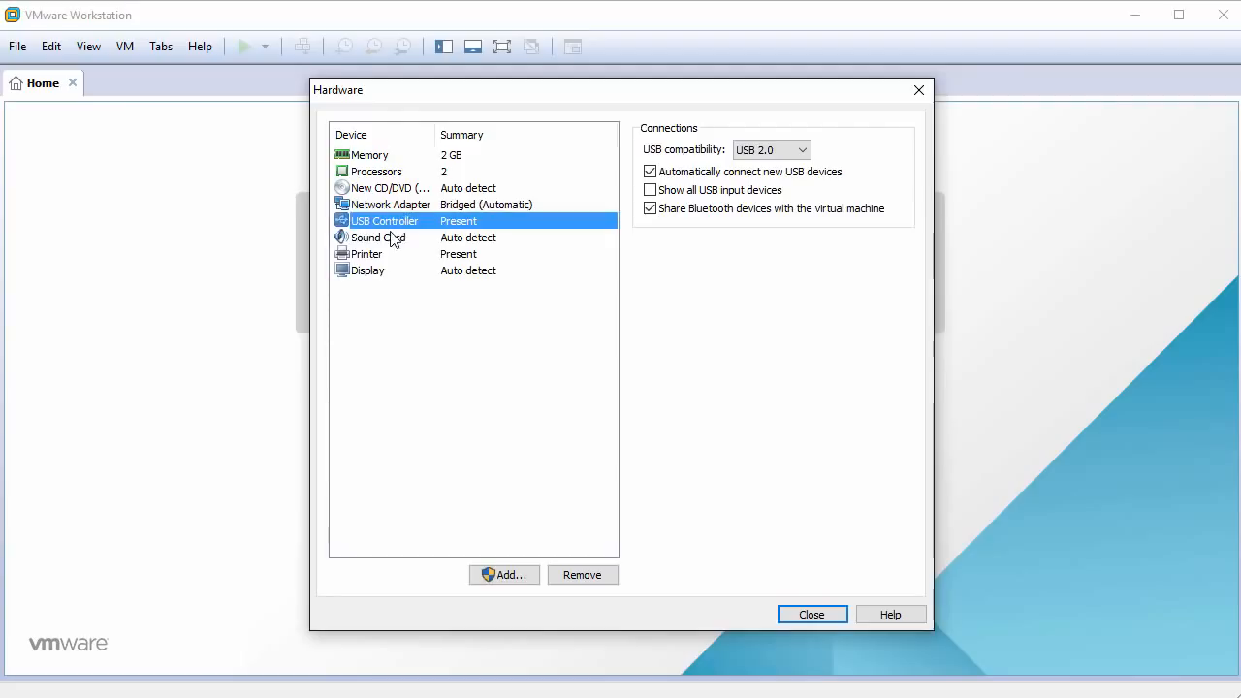
left_click(587, 579)
left_click(385, 226)
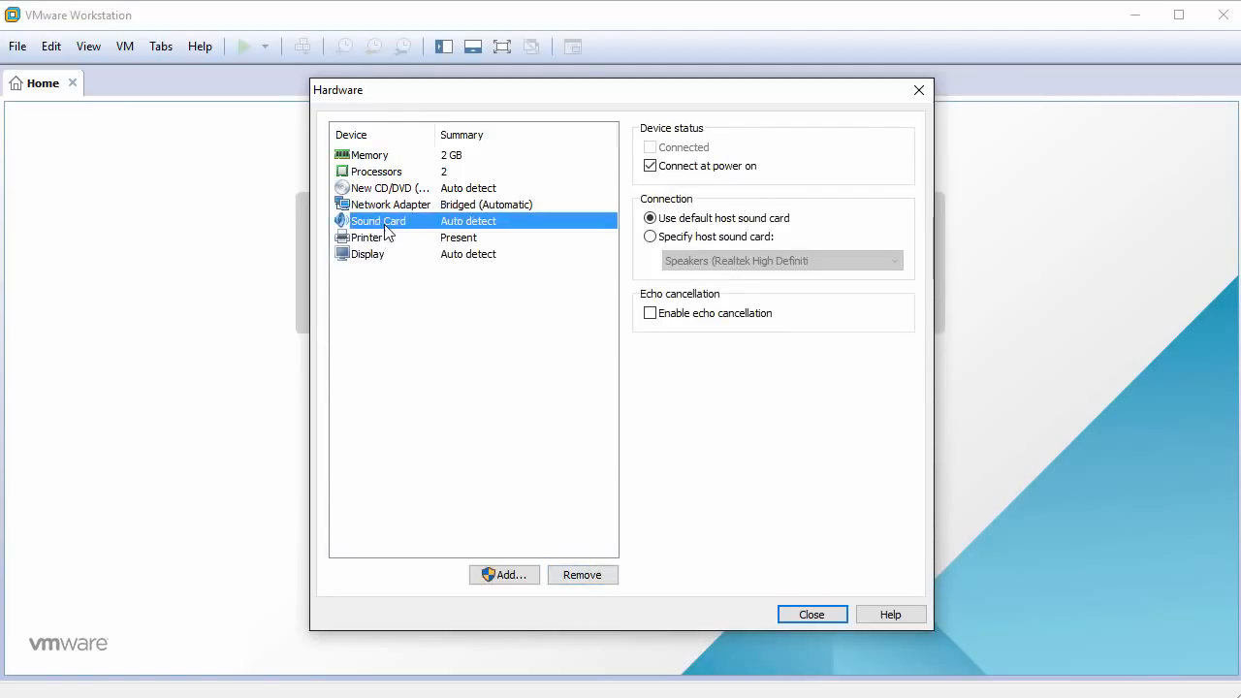
left_click(582, 575)
left_click(386, 228)
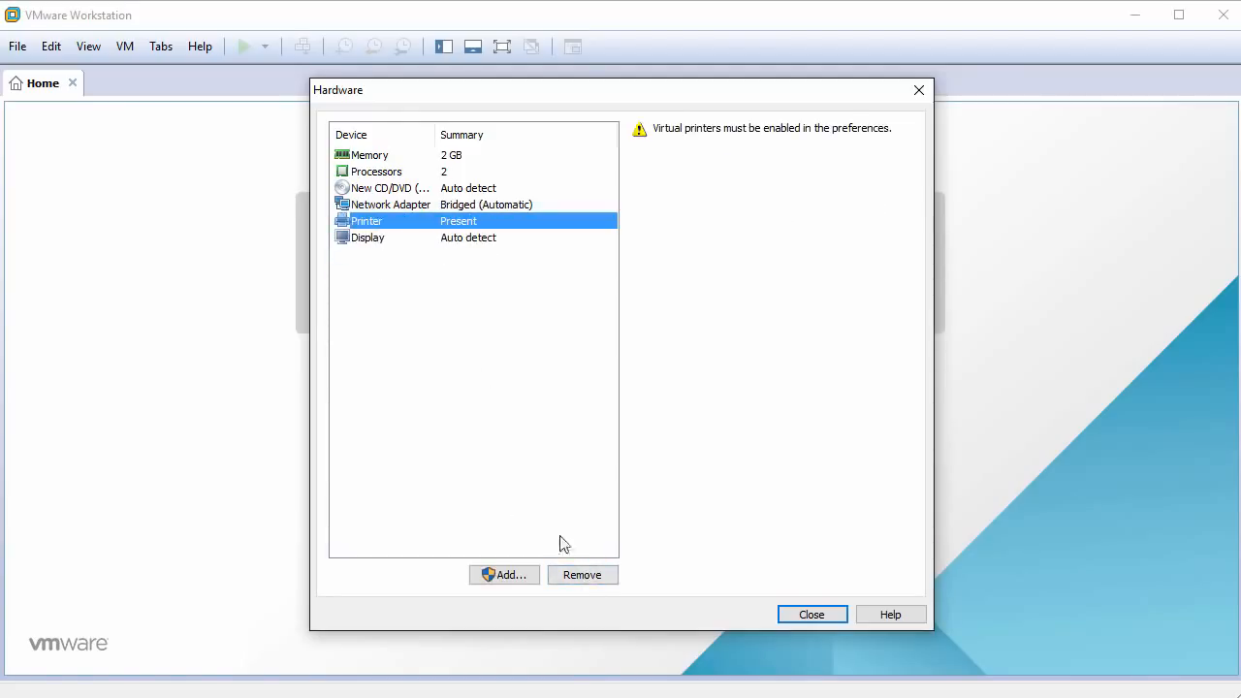
left_click(581, 576)
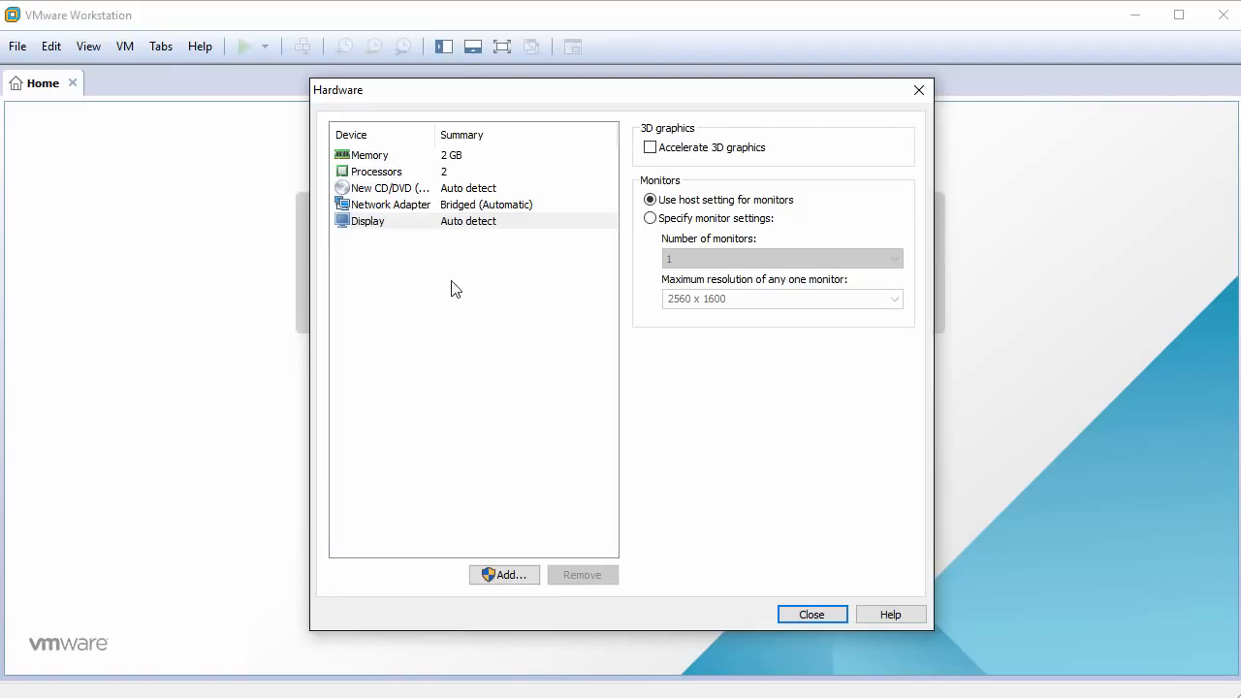
Connect the virtual machine's CD/DVD drive to the ISO image kali-linux-2016.1-amd64.iso from the Downloads folder.
left_click(400, 189)
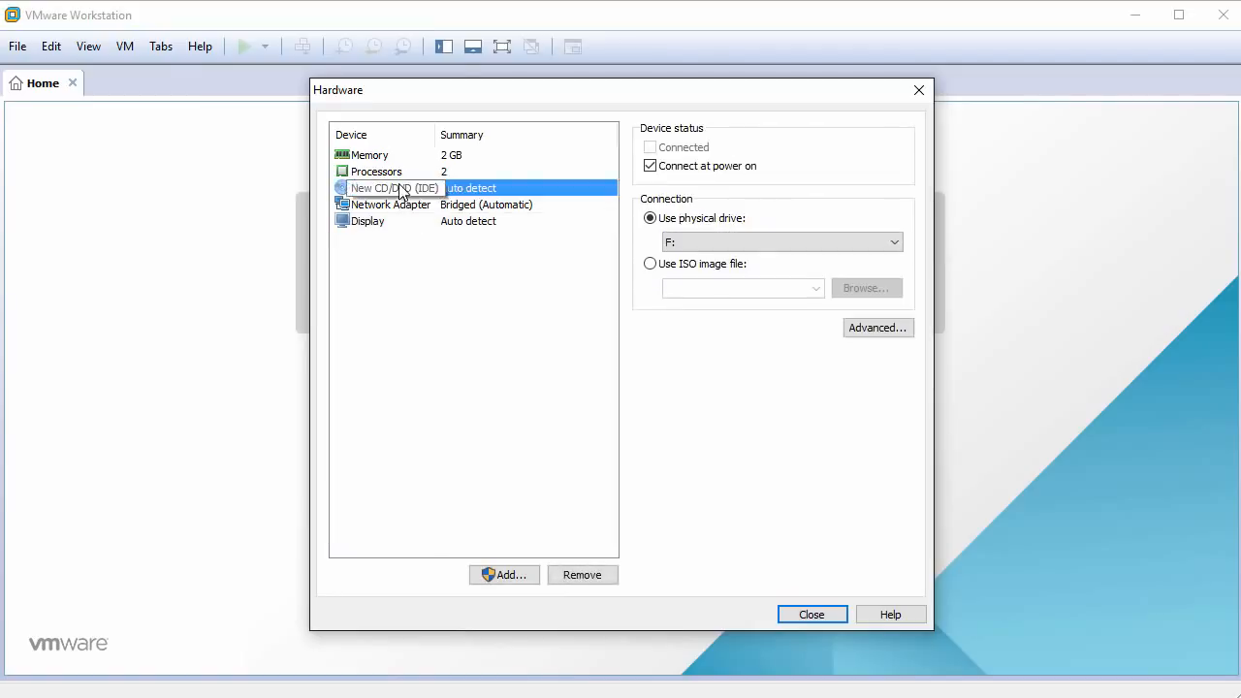
left_click(649, 265)
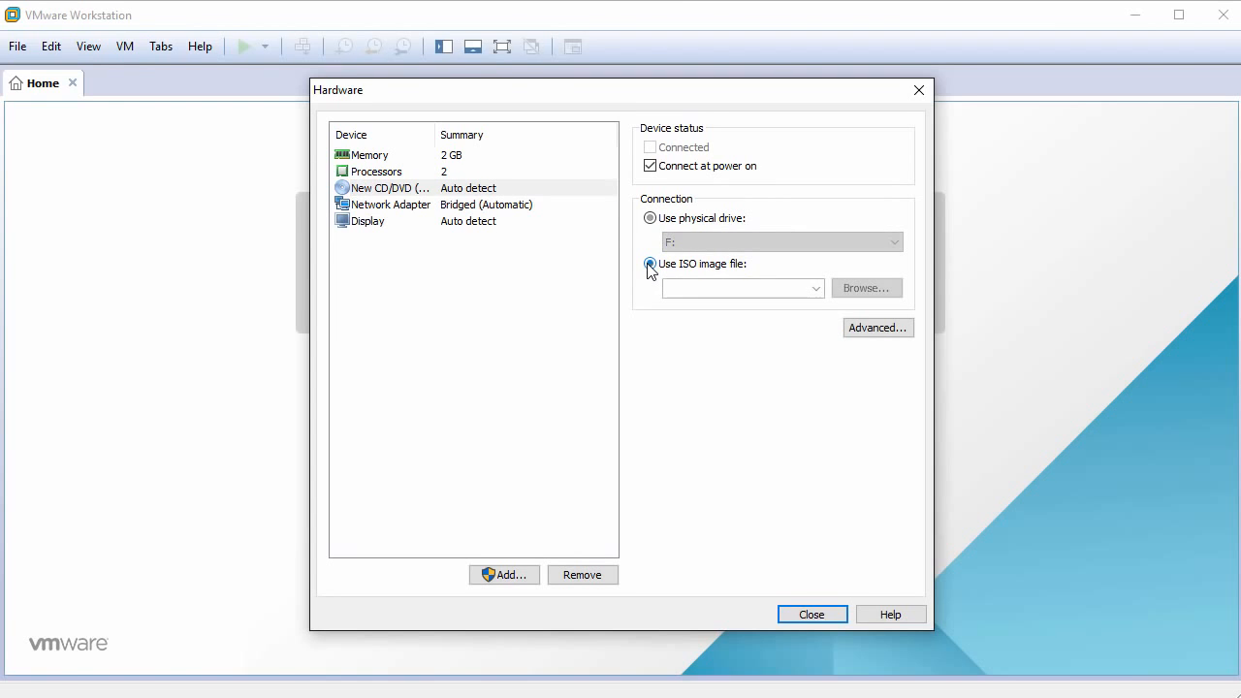
left_click(877, 291)
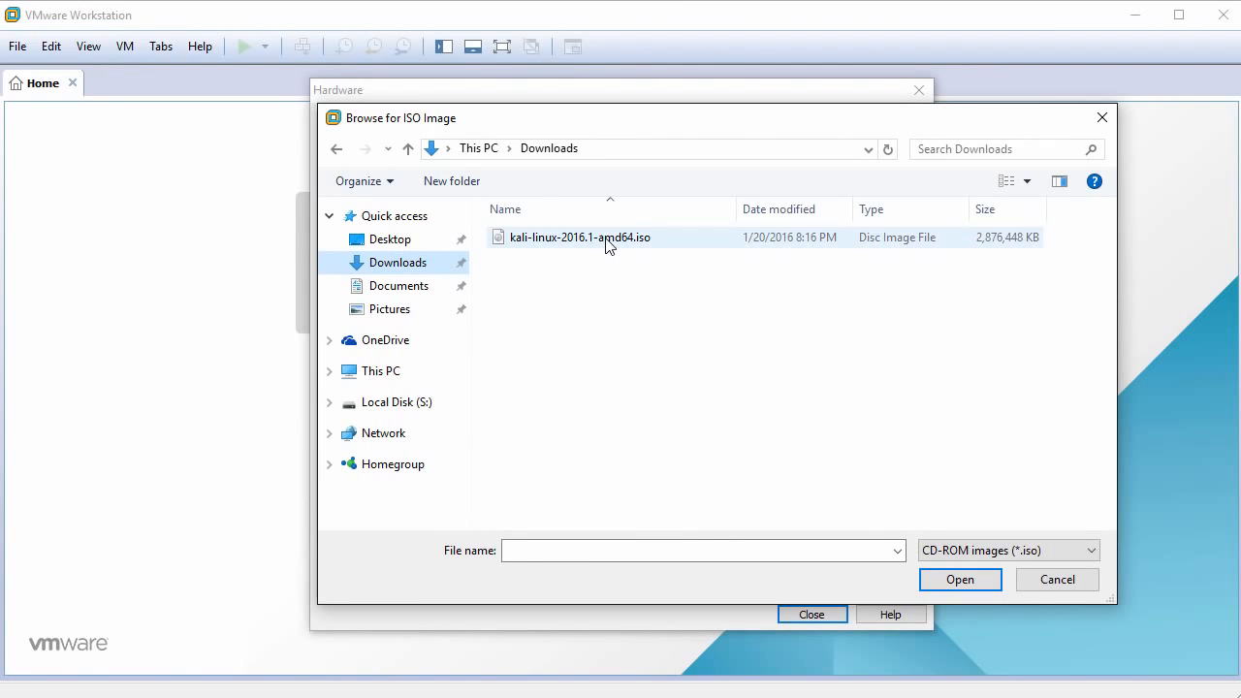
left_click(609, 243)
left_click(960, 579)
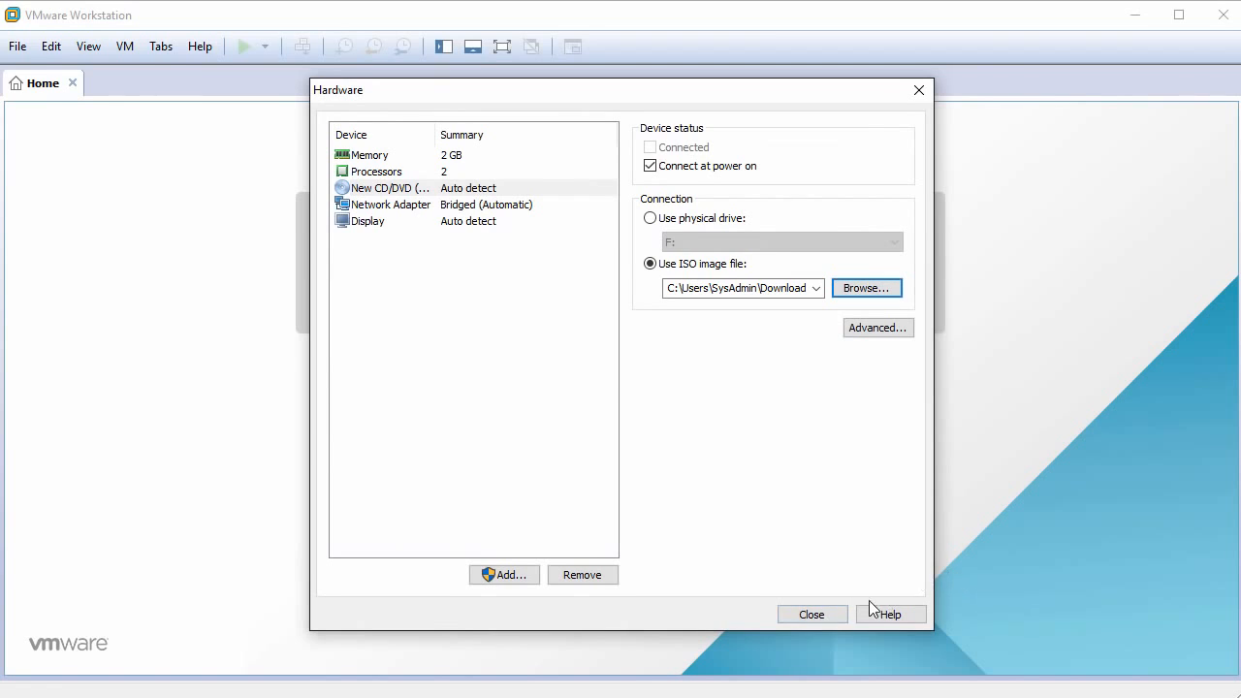
left_click(813, 615)
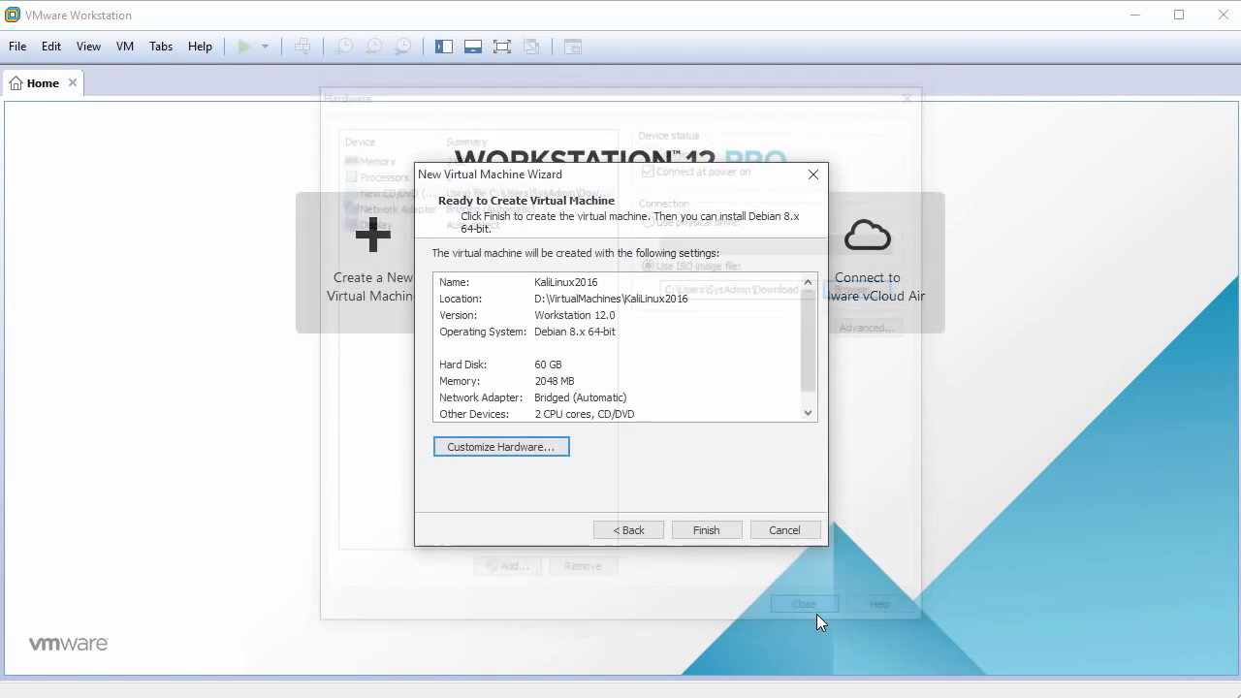
Finish creating the KaliLinux2016 virtual machine and power it on.
left_click(706, 530)
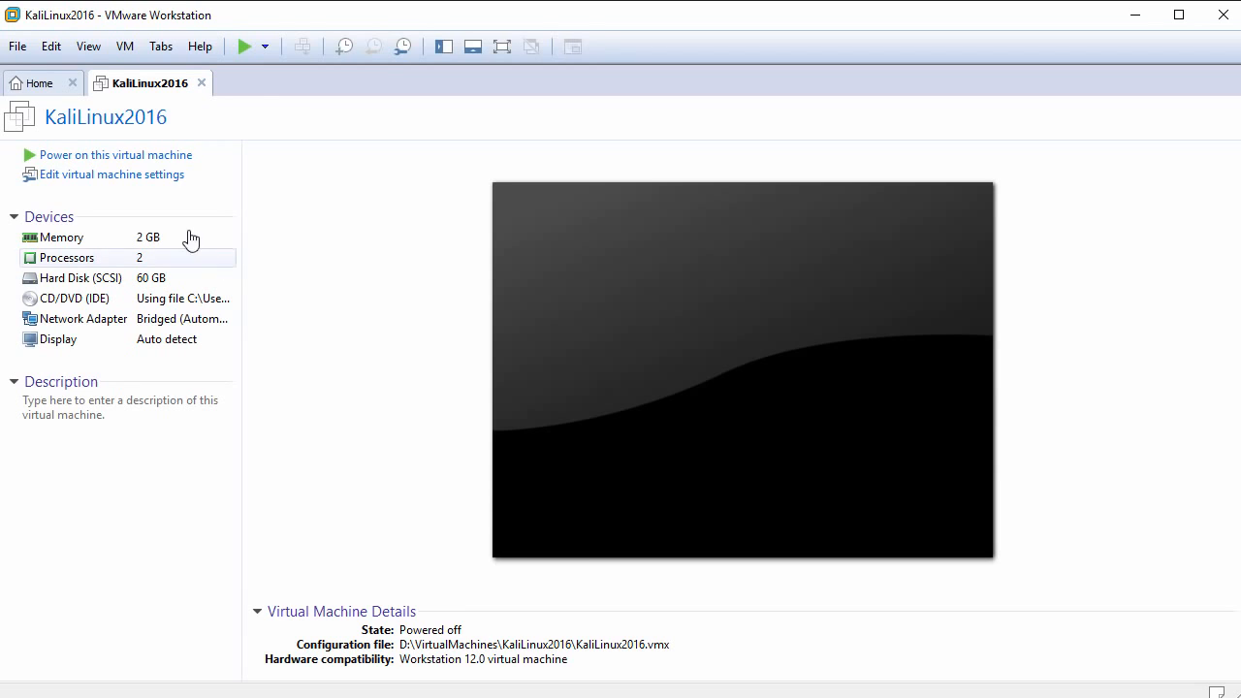
left_click(144, 157)
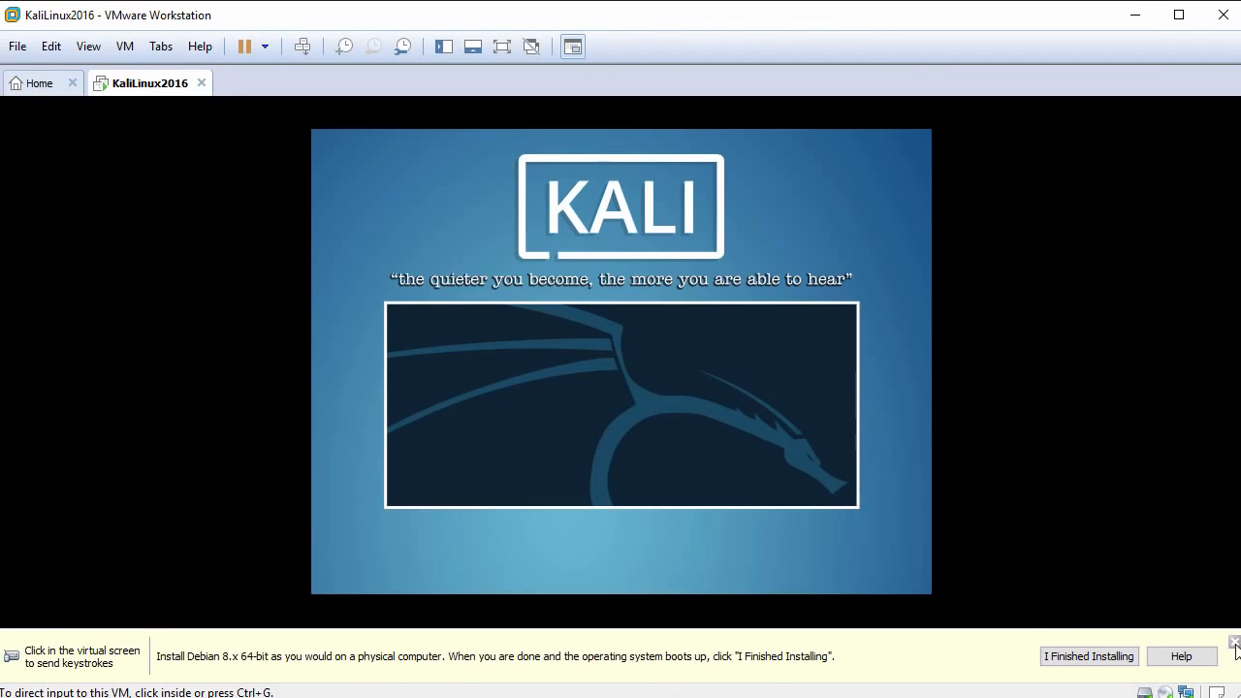
left_click(1234, 642)
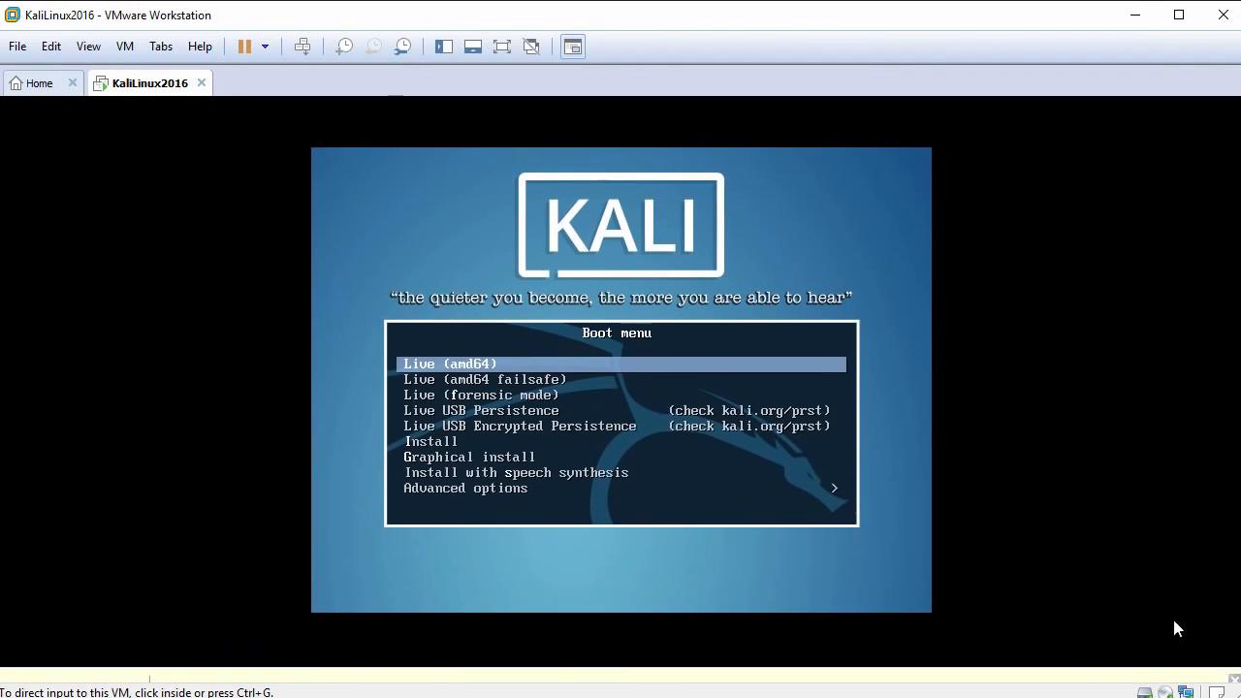
Start the Graphical install from the Kali boot menu.
left_click(765, 416)
key("Down")
key("Down")
key("Down")
key("Down")
key("Down")
key("Down")
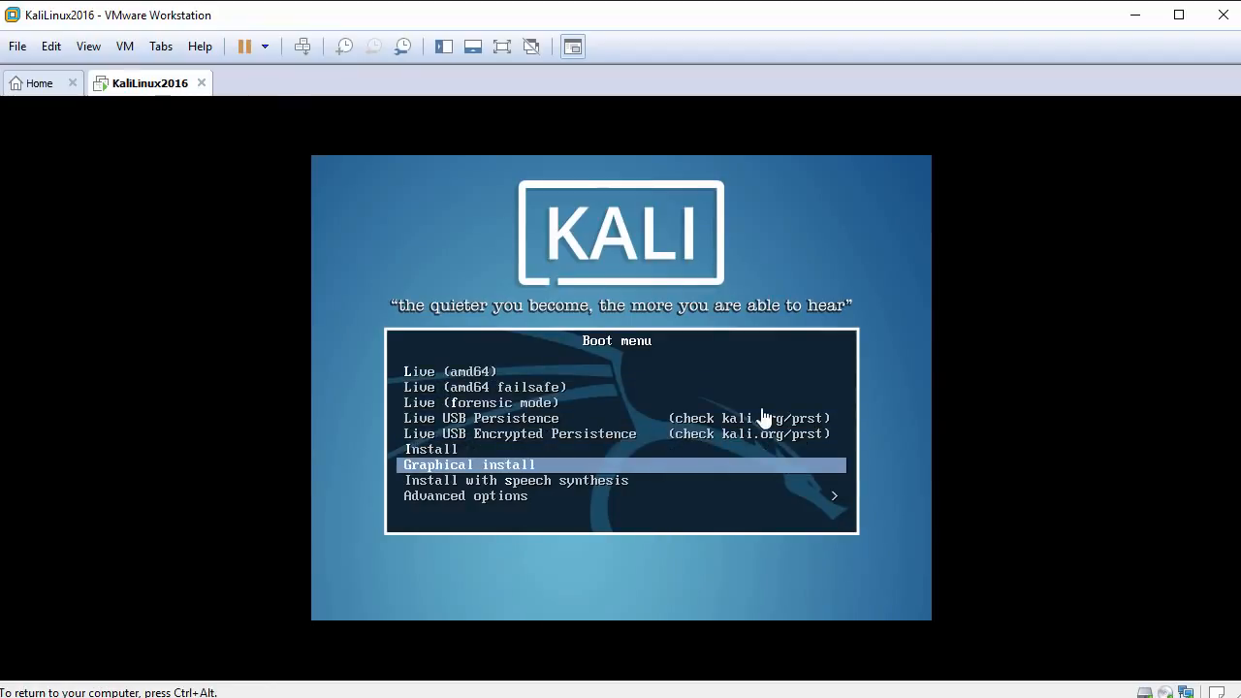
key("Return")
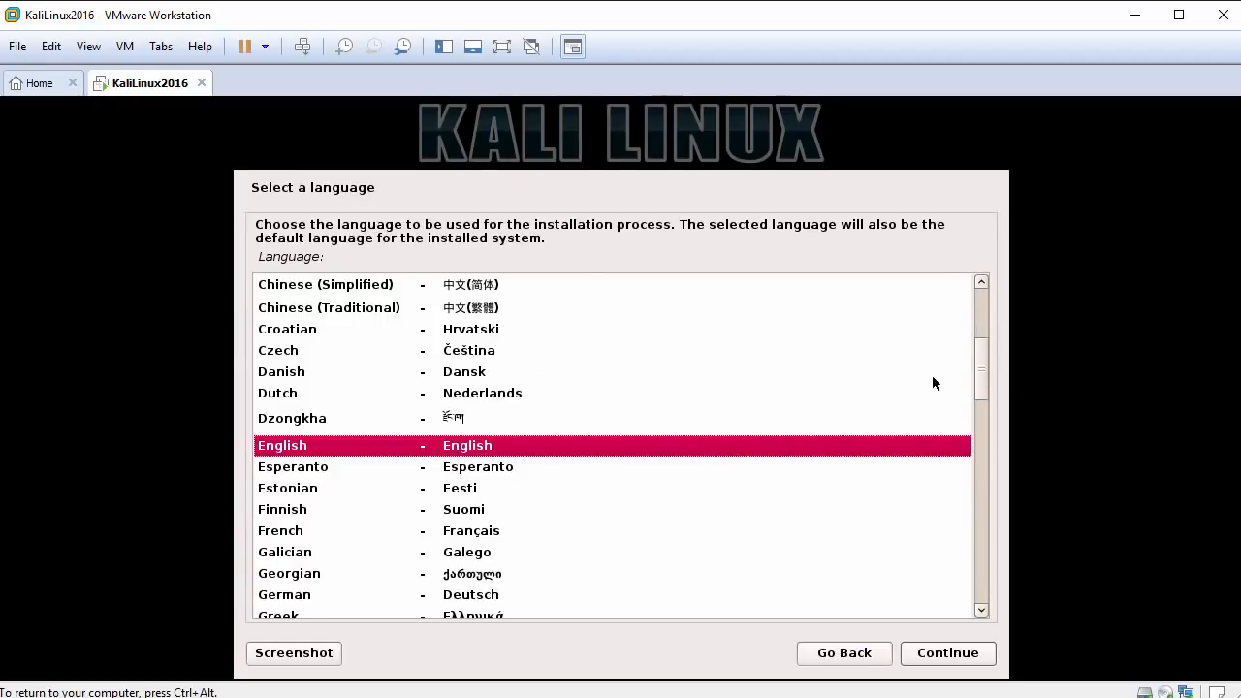
Accept English as the language, United States as the location and American English as the keymap for the installation.
left_click(957, 662)
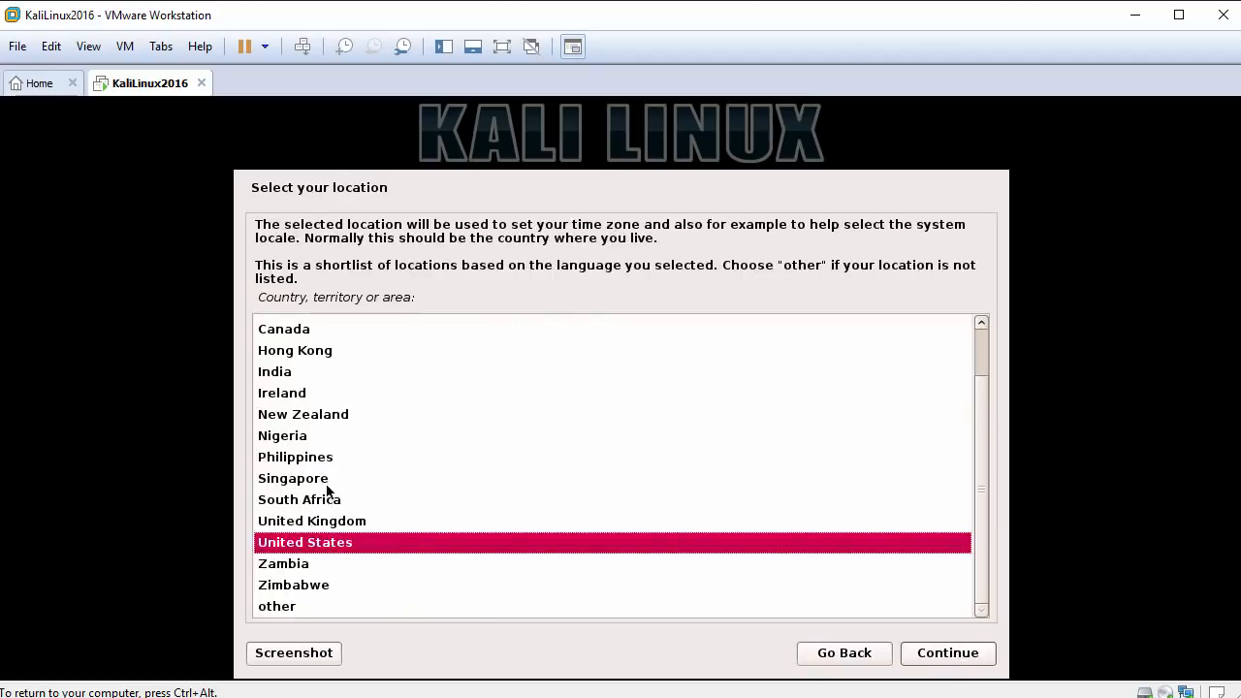
left_click(950, 657)
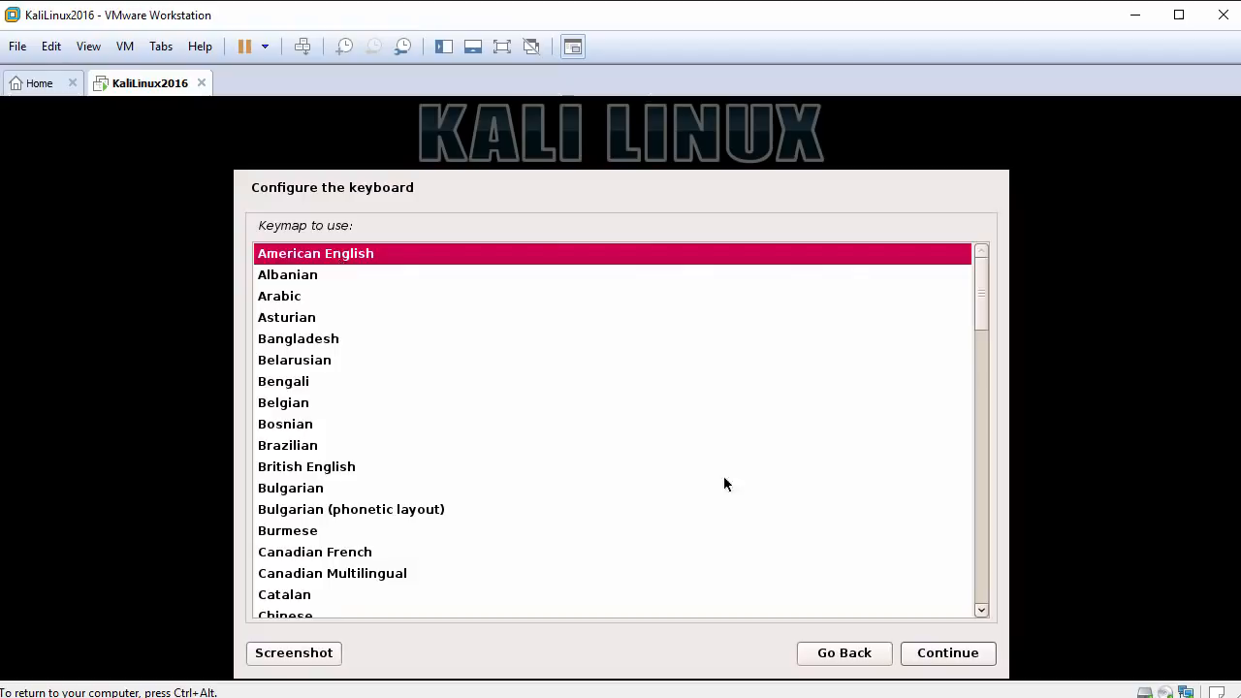
left_click(939, 651)
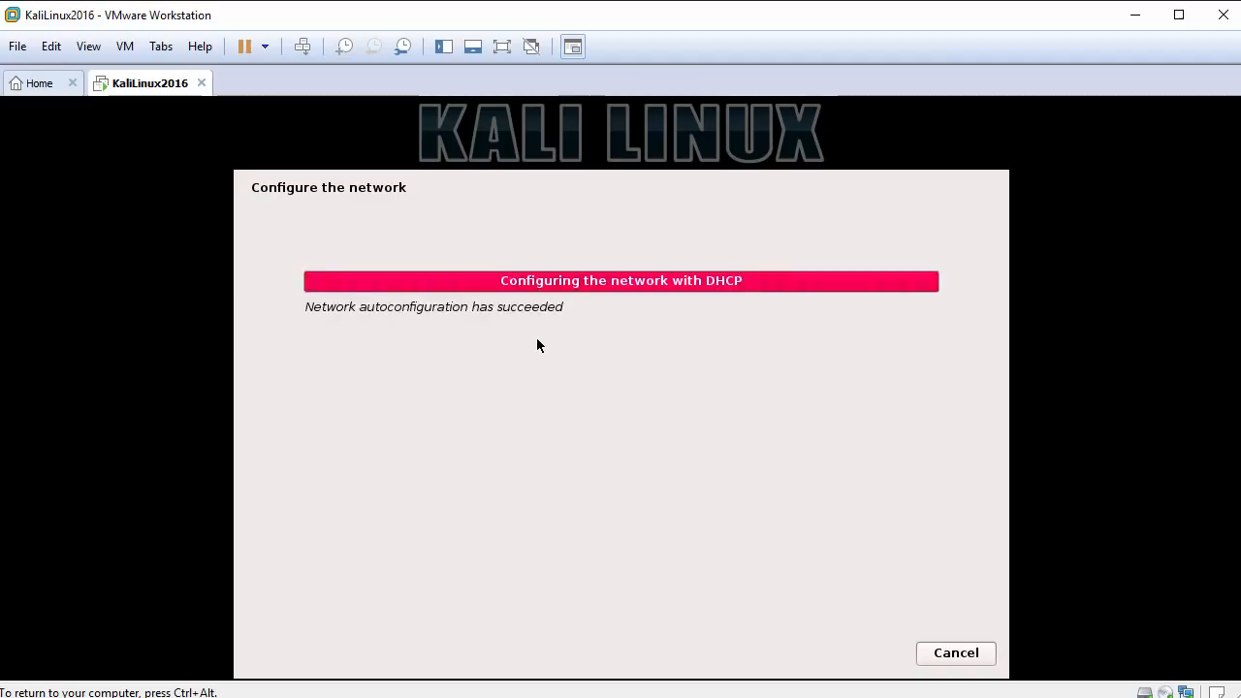
Set the system's hostname to kali2016 and leave the domain name blank.
left_click(459, 327)
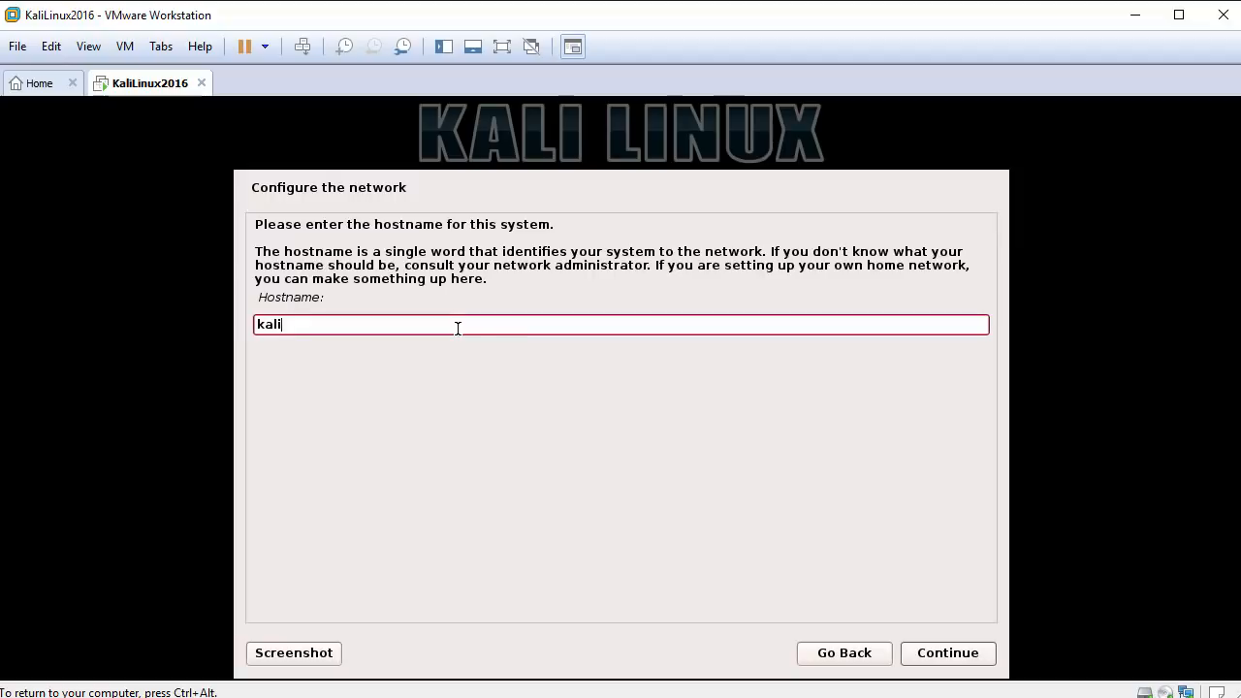
type("2016")
left_click(941, 654)
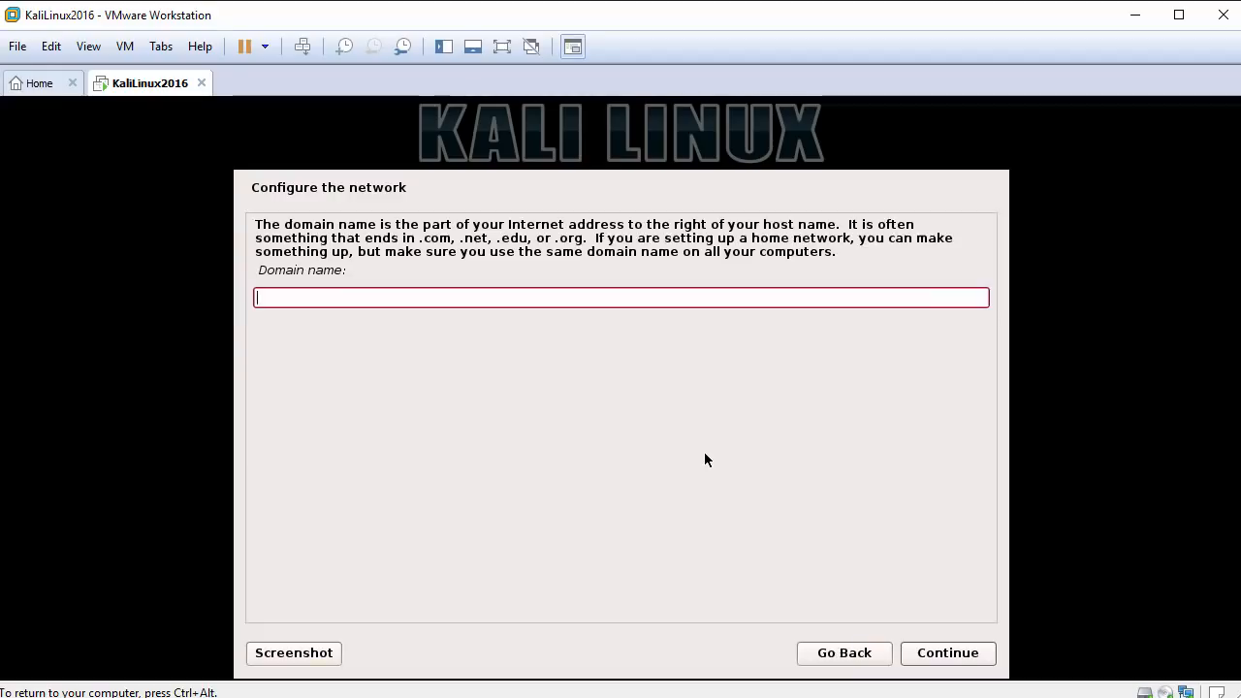
left_click(950, 654)
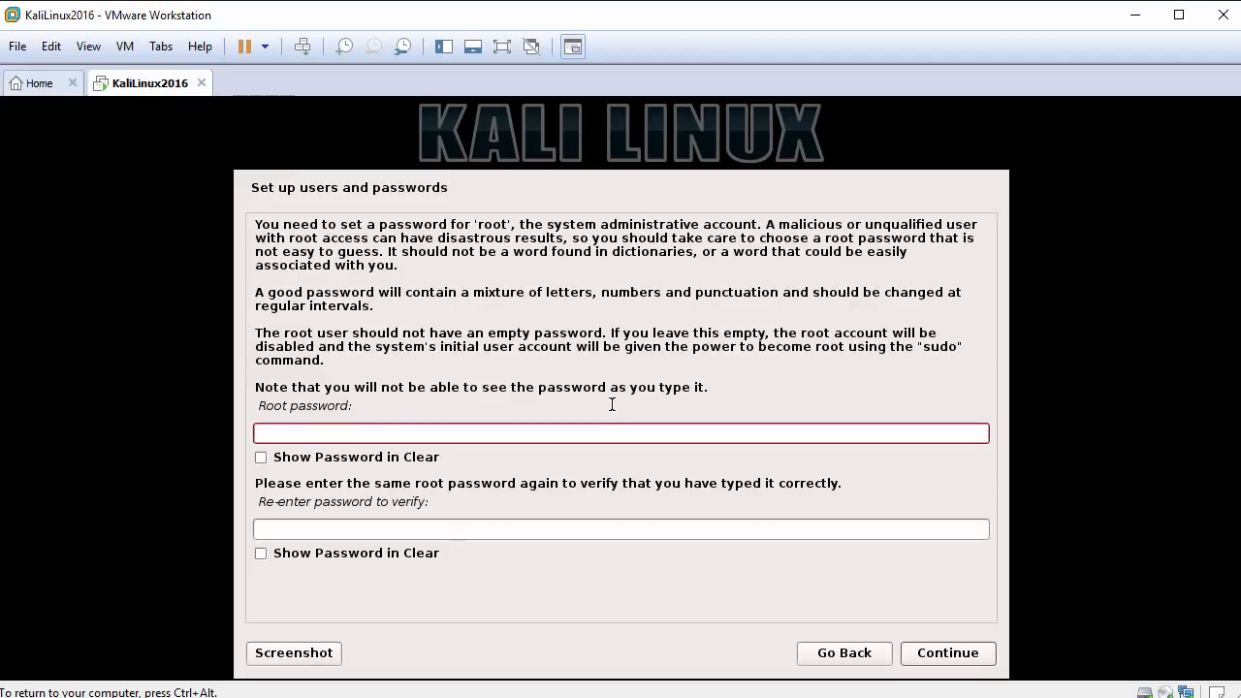
Enter the root password, re-enter it for verification and submit it.
type("********")
key("Return")
type("*")
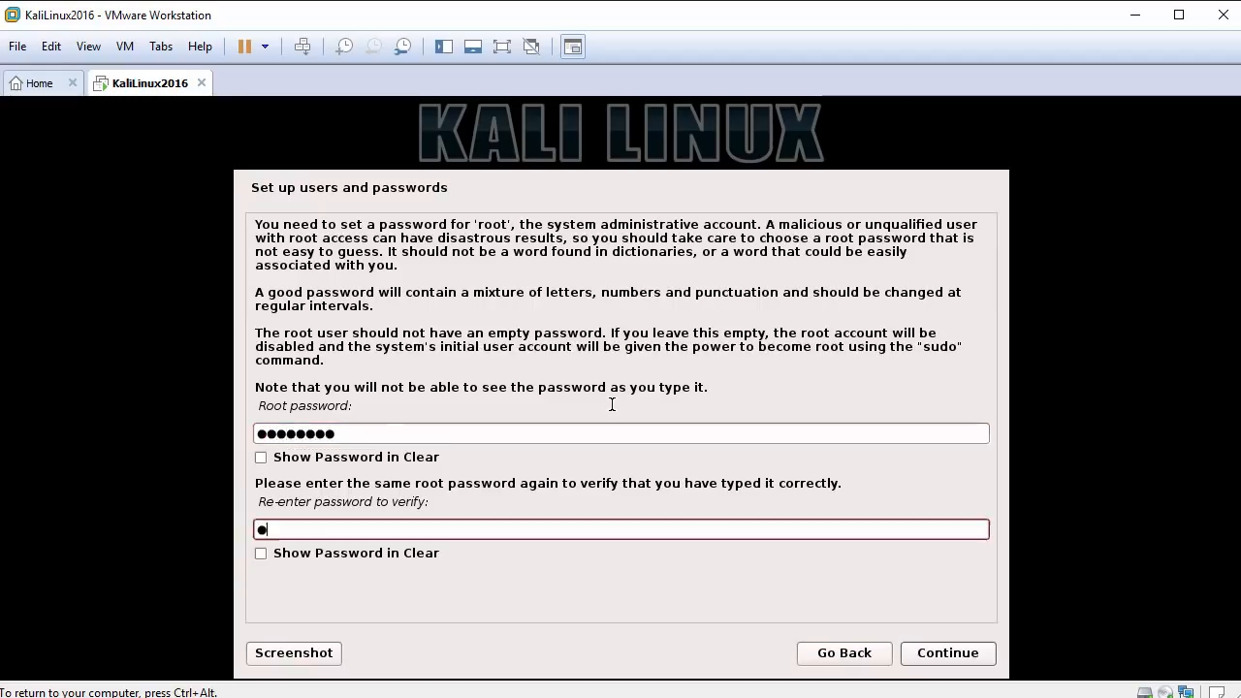
type("*******")
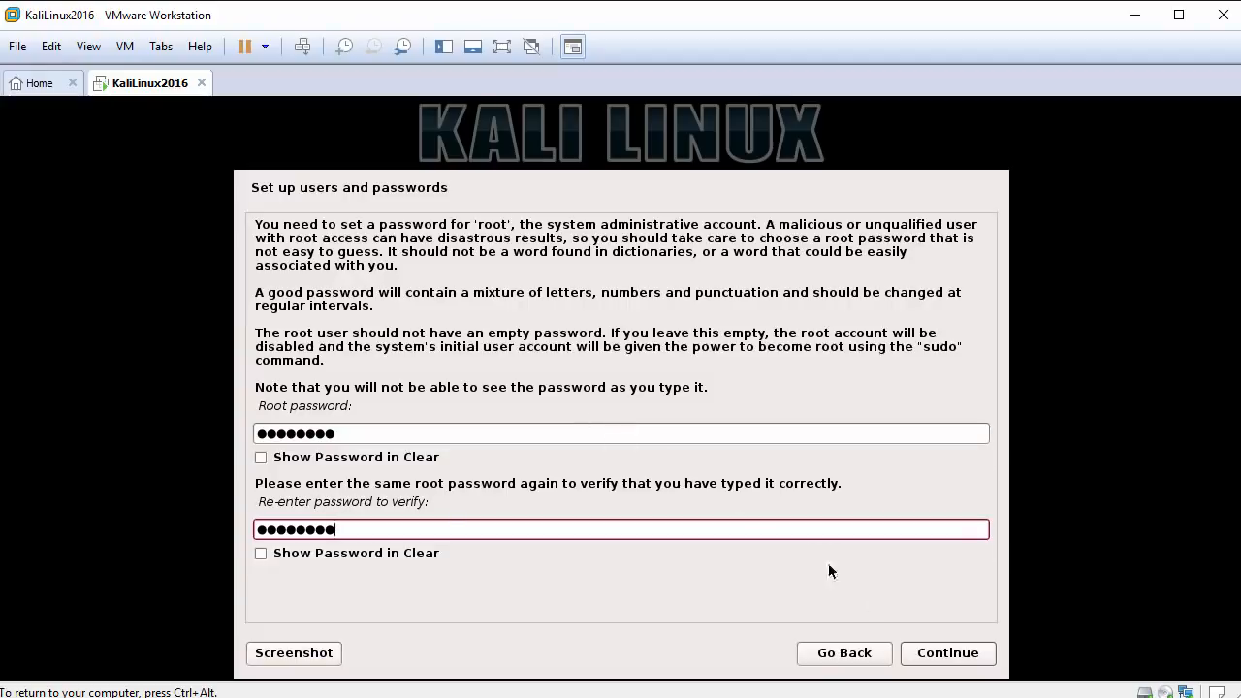
left_click(939, 658)
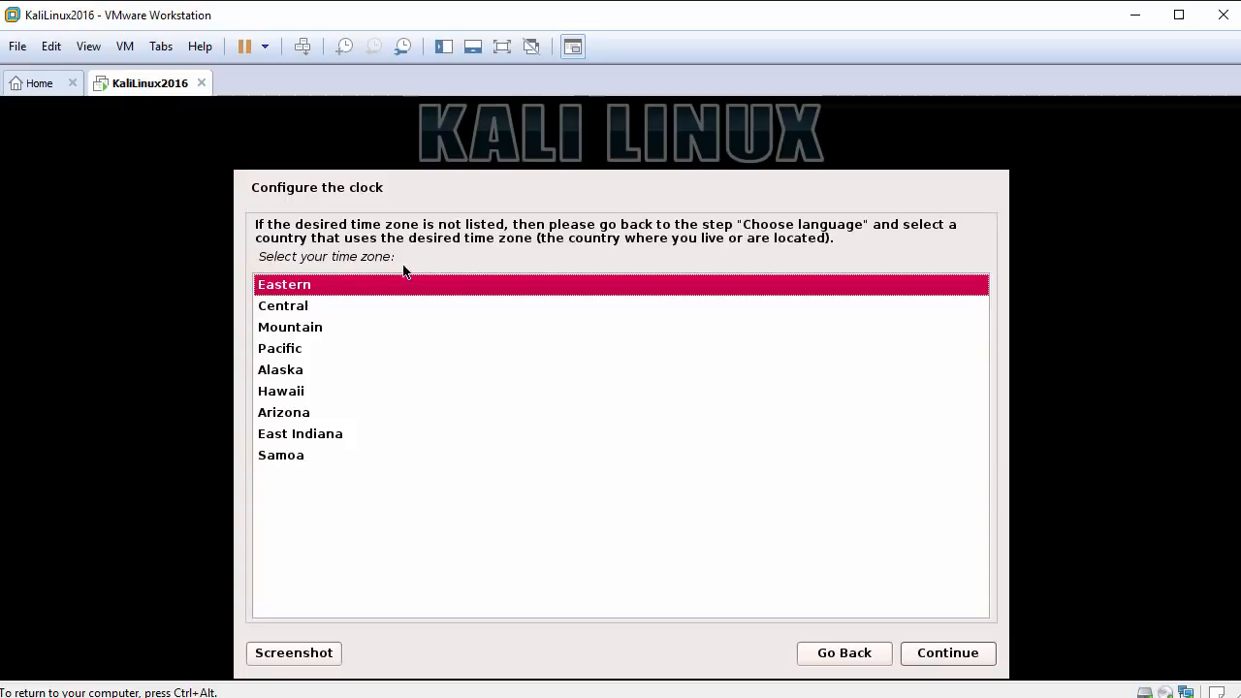
Set the system clock's time zone to Central.
left_click(304, 307)
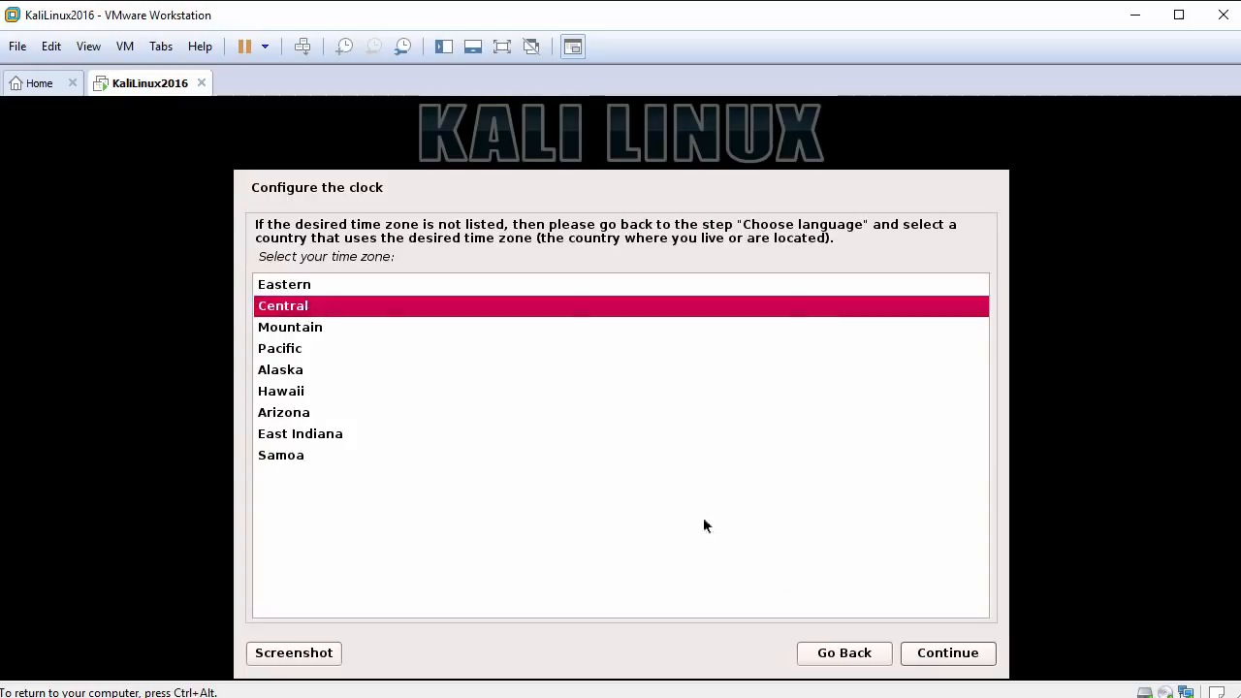
left_click(953, 659)
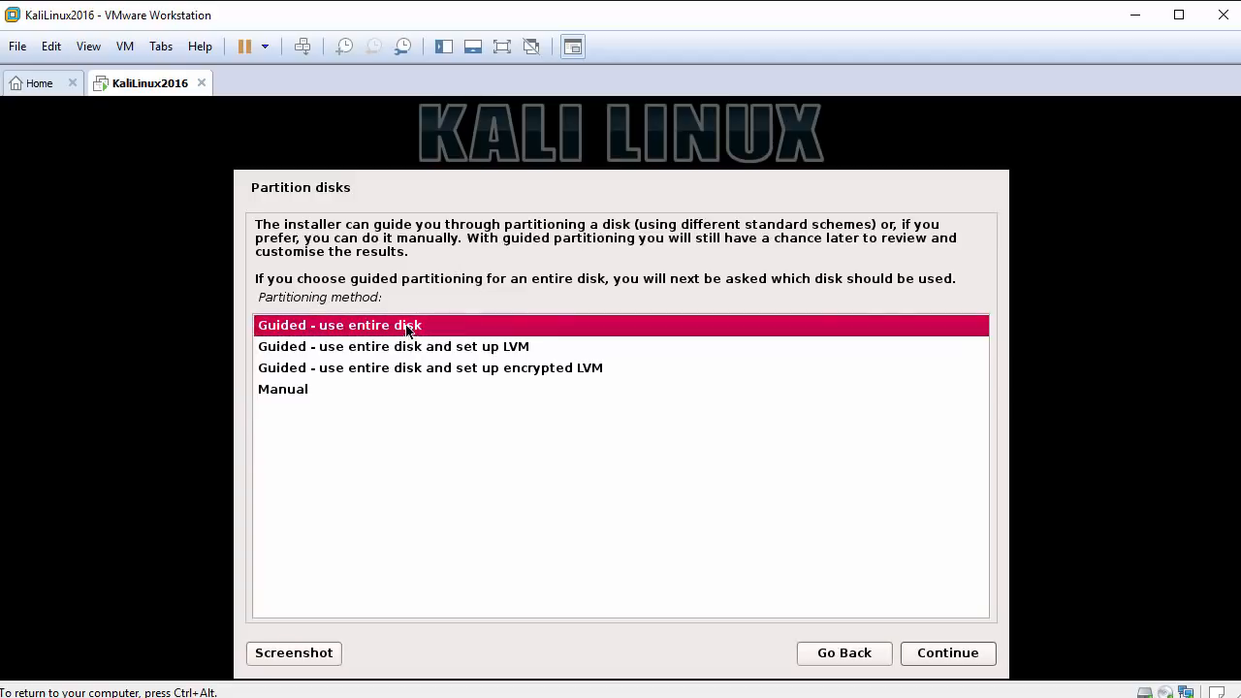
Choose guided partitioning of the entire sda disk, and permanently dismiss the VMware Tools reminder.
left_click(941, 655)
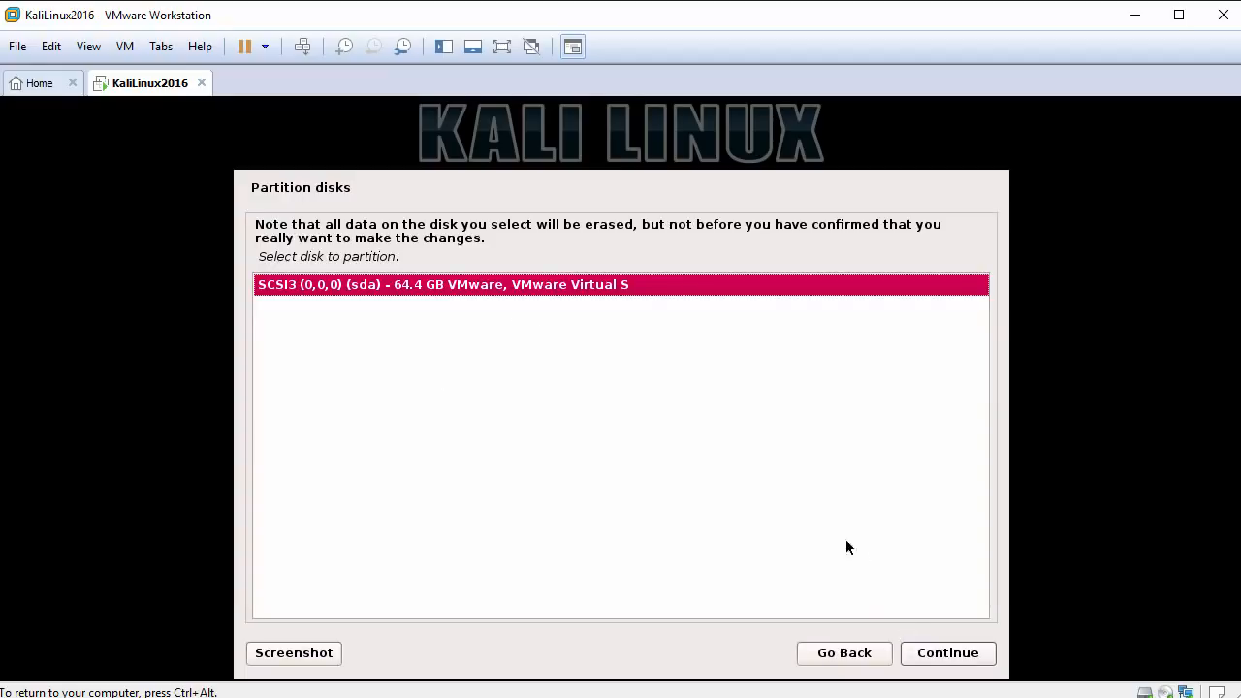
left_click(936, 654)
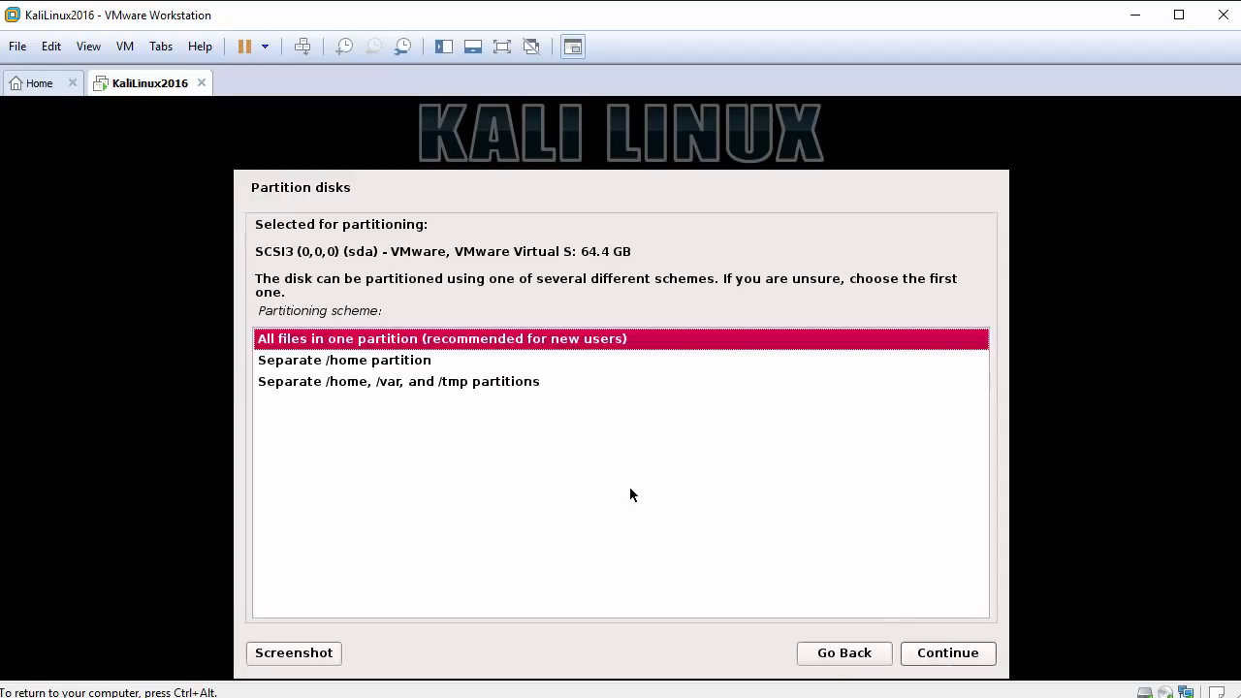
key("ctrl+alt")
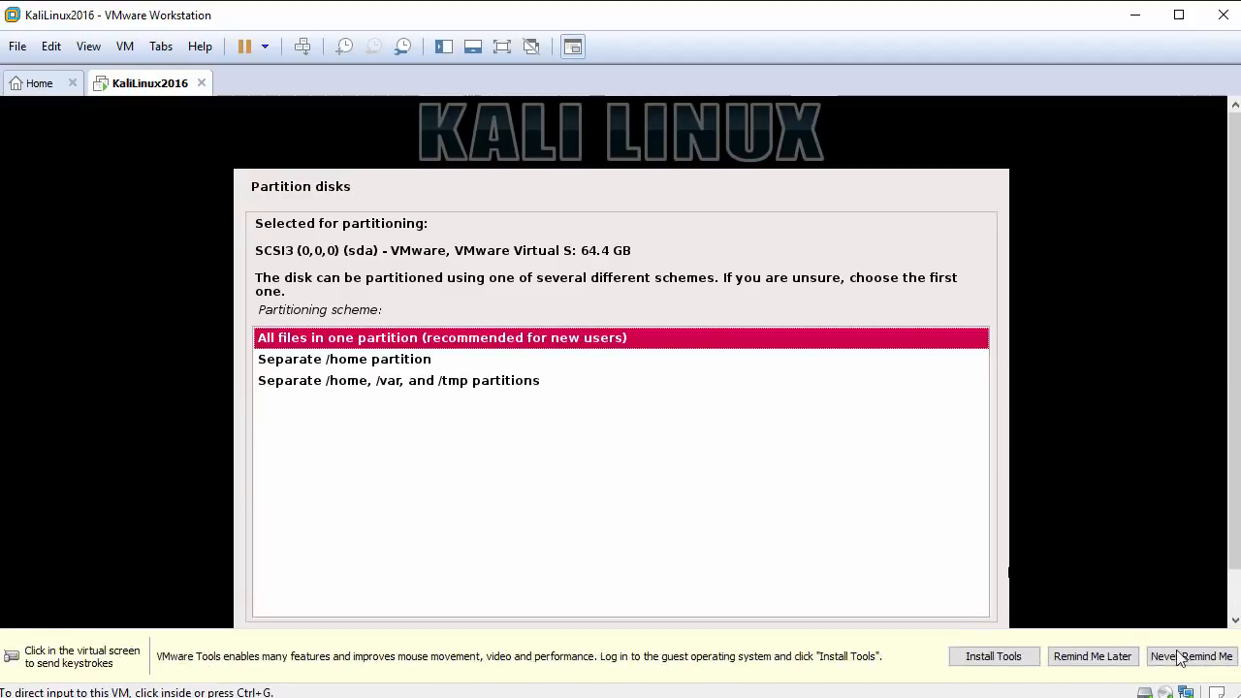
left_click(1179, 657)
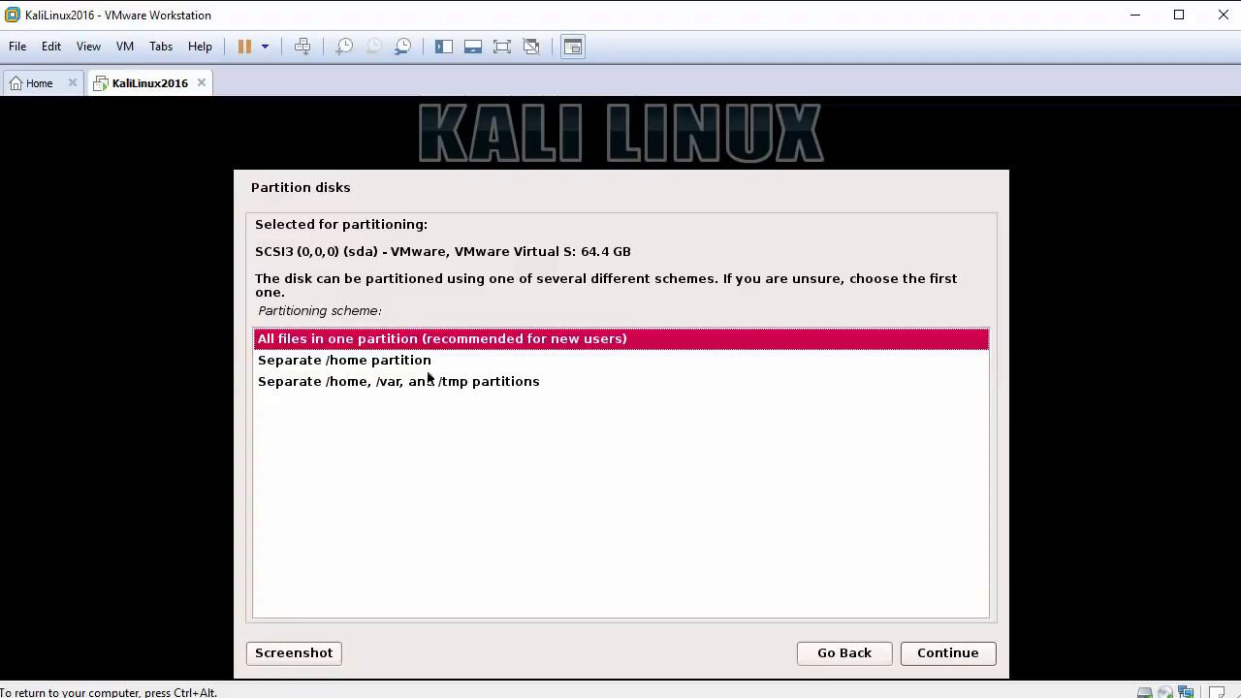
Choose the scheme with all files in one partition, finish partitioning and write the changes to the disk.
left_click(359, 365)
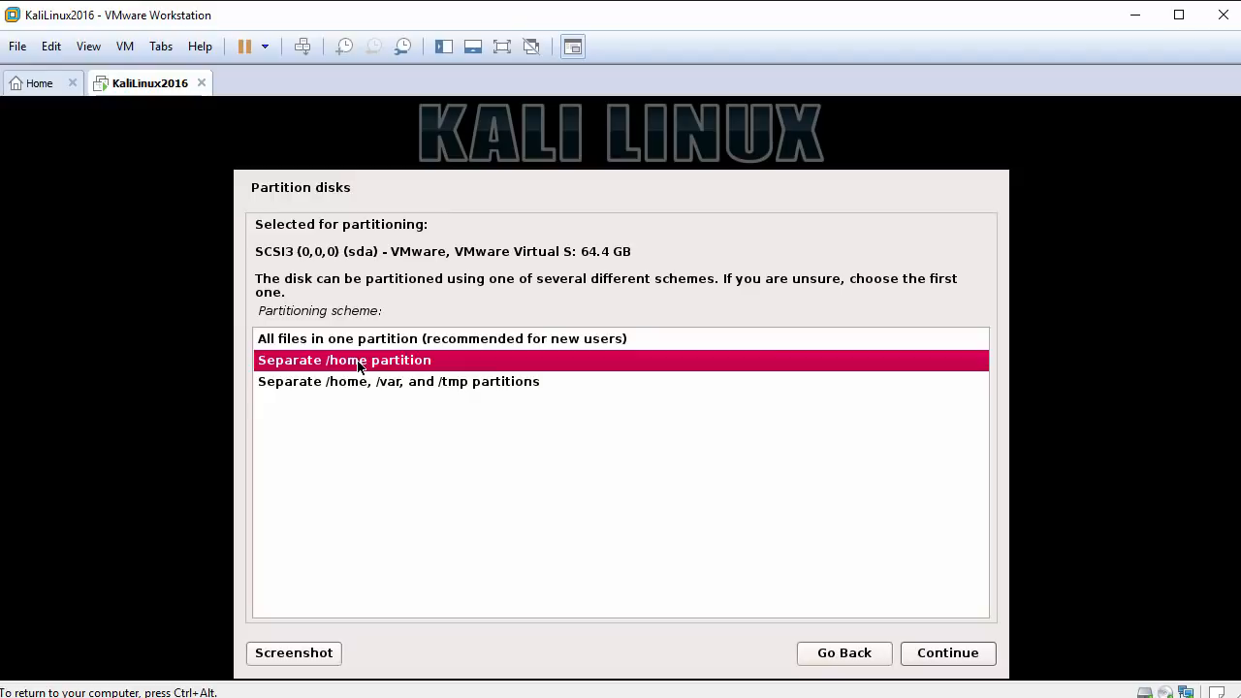
left_click(363, 385)
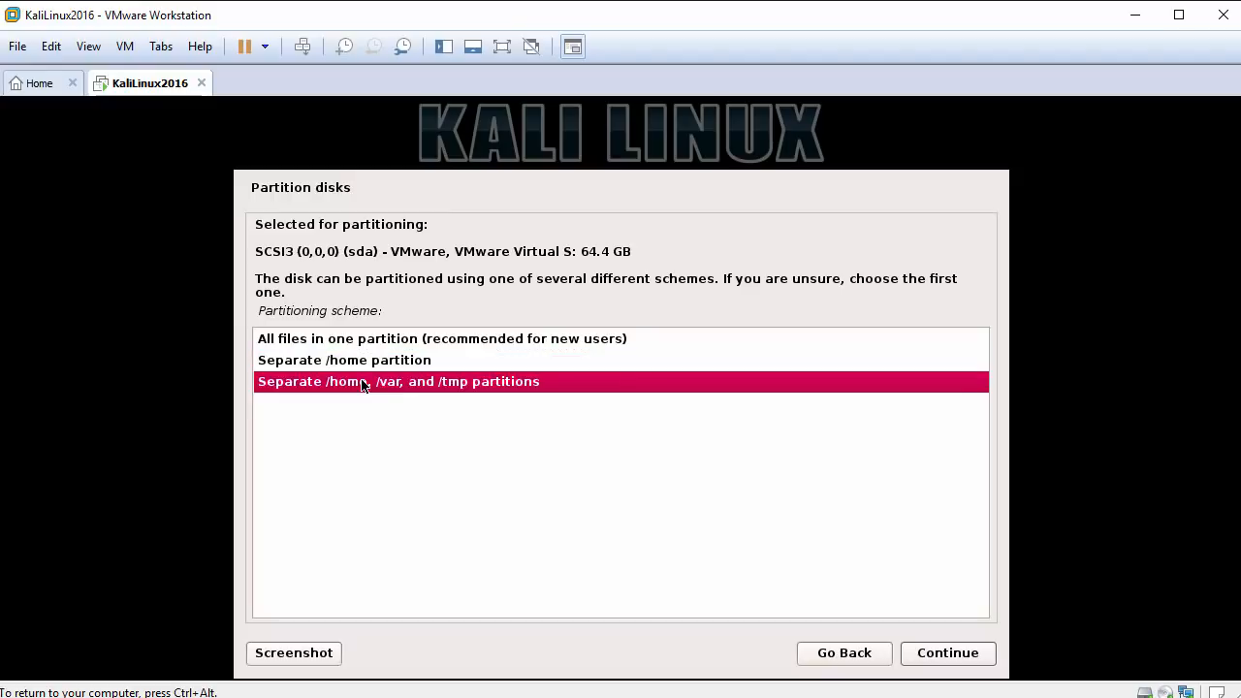
left_click(384, 341)
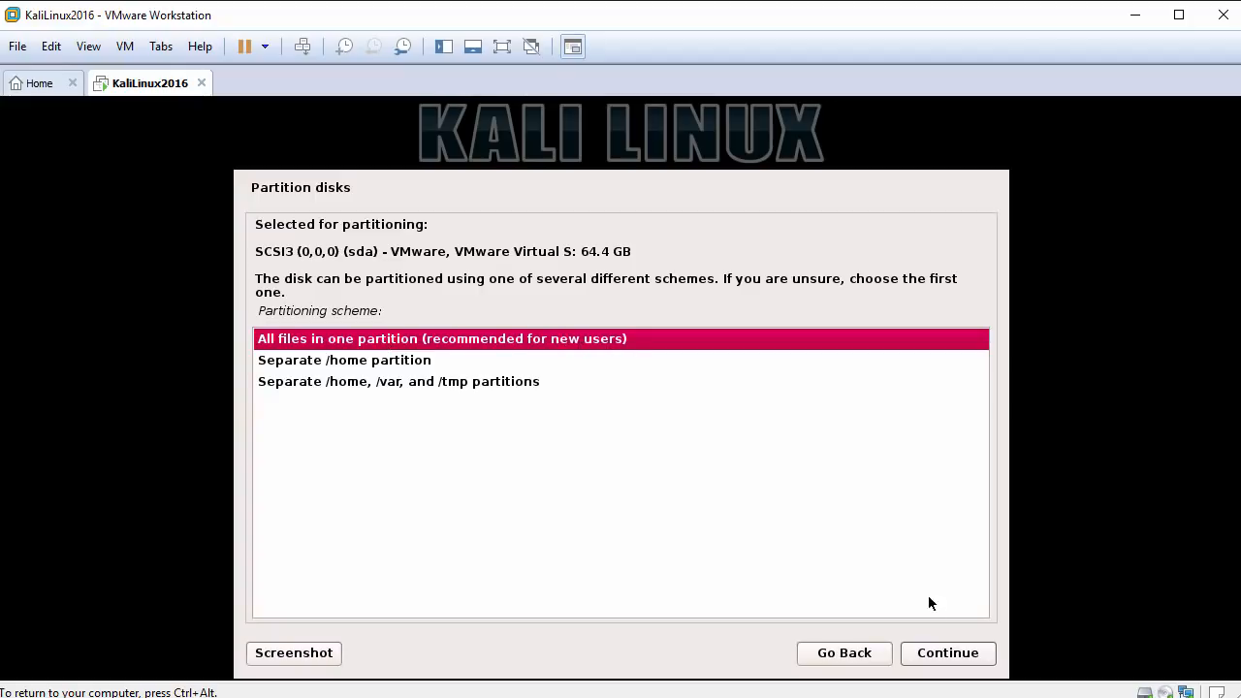
left_click(945, 653)
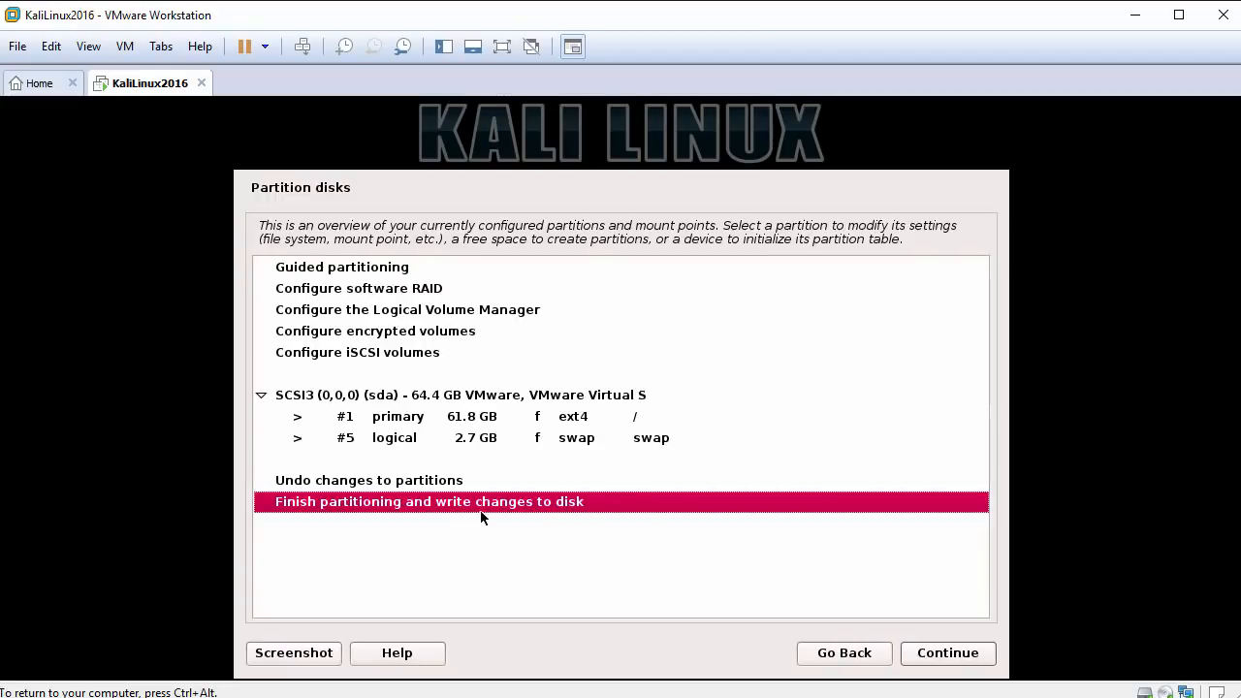
left_click(943, 655)
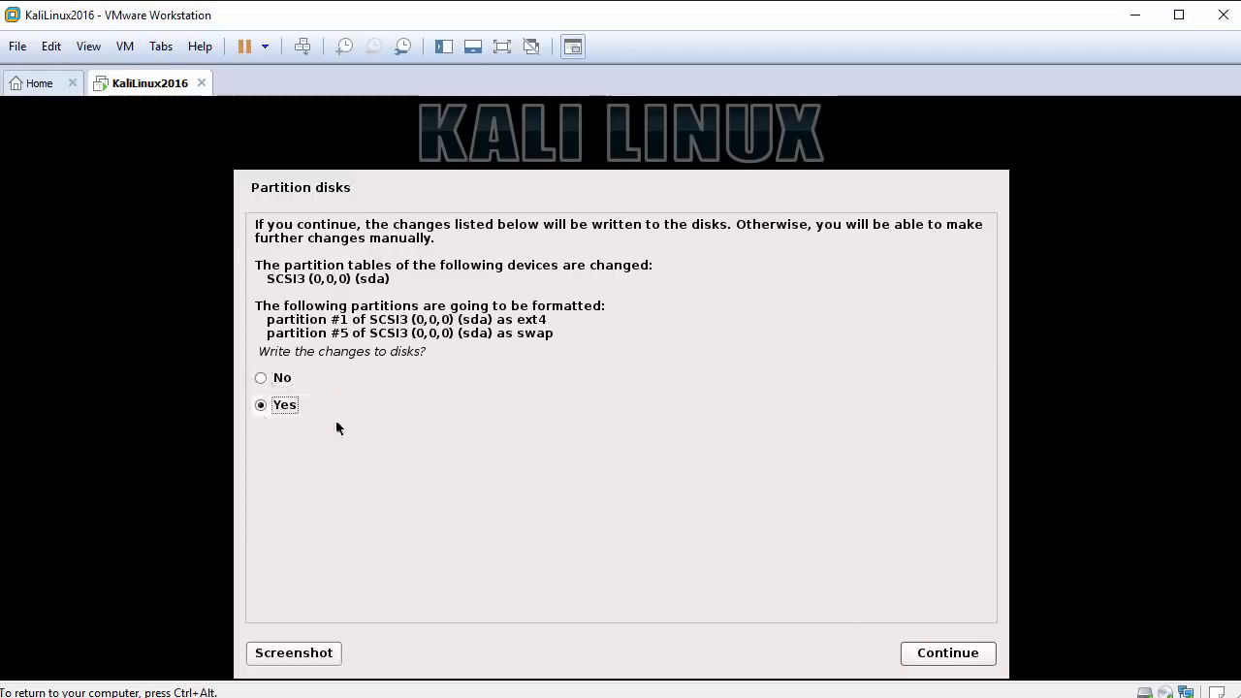
left_click(942, 657)
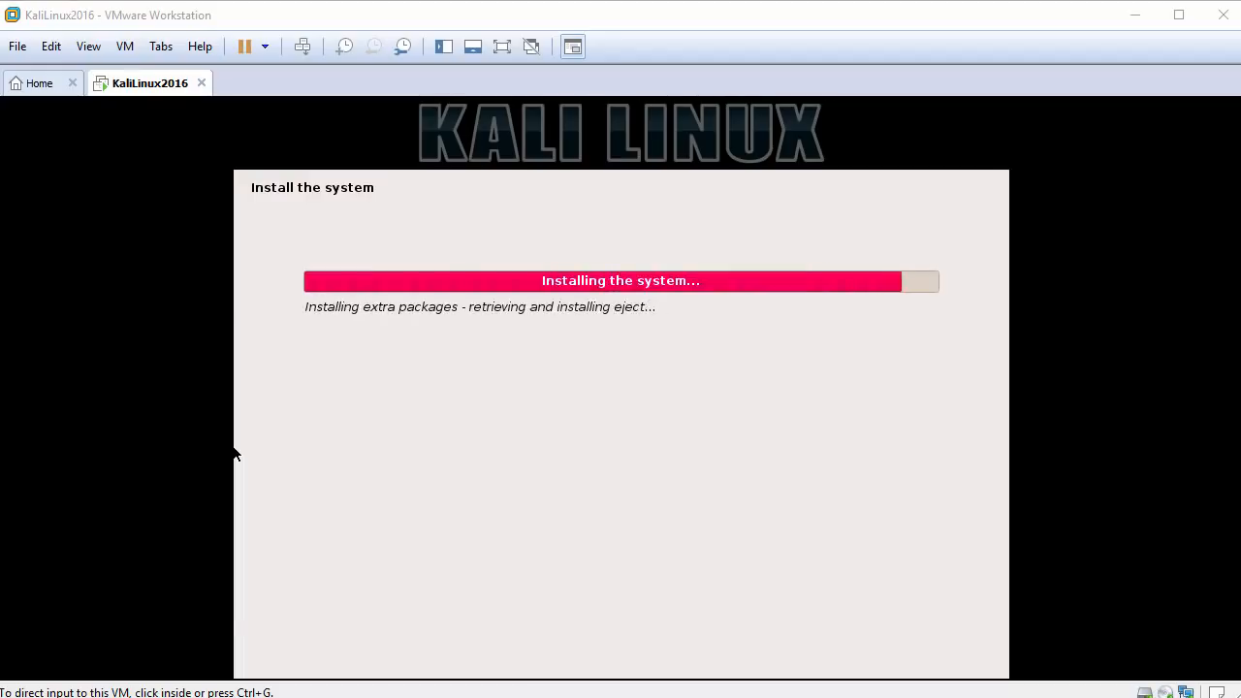
Configure the package manager to use a network mirror, leaving the HTTP proxy blank.
left_click(327, 553)
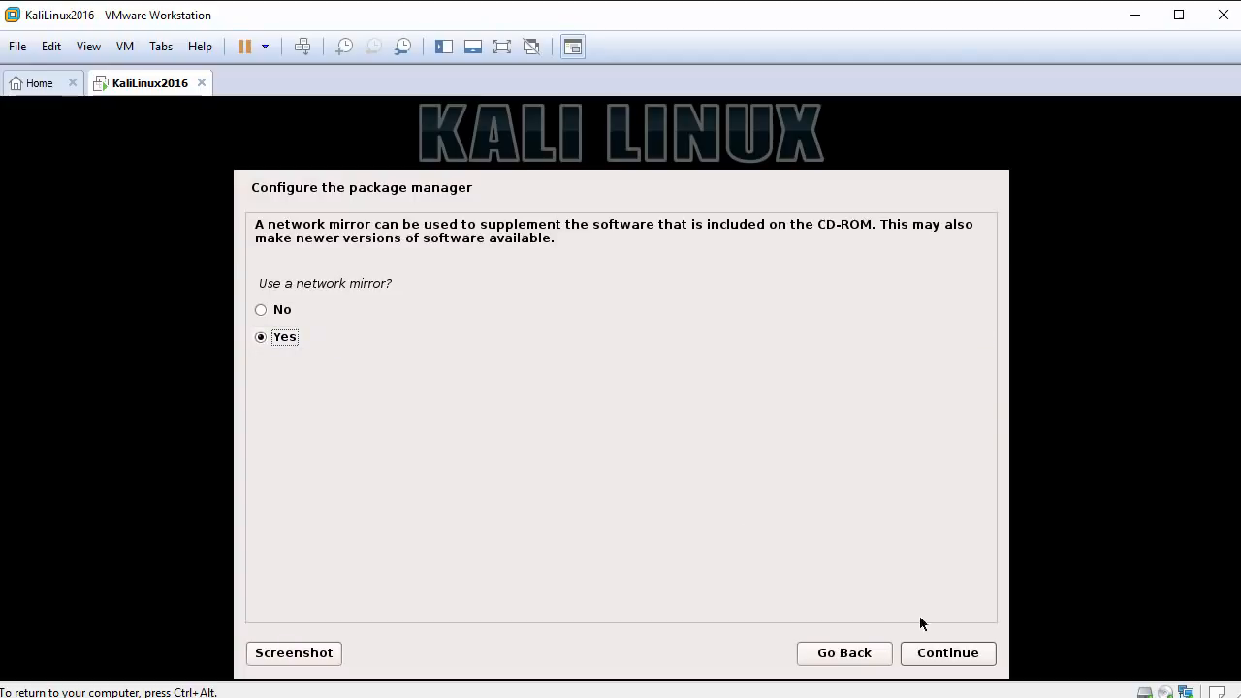
left_click(948, 652)
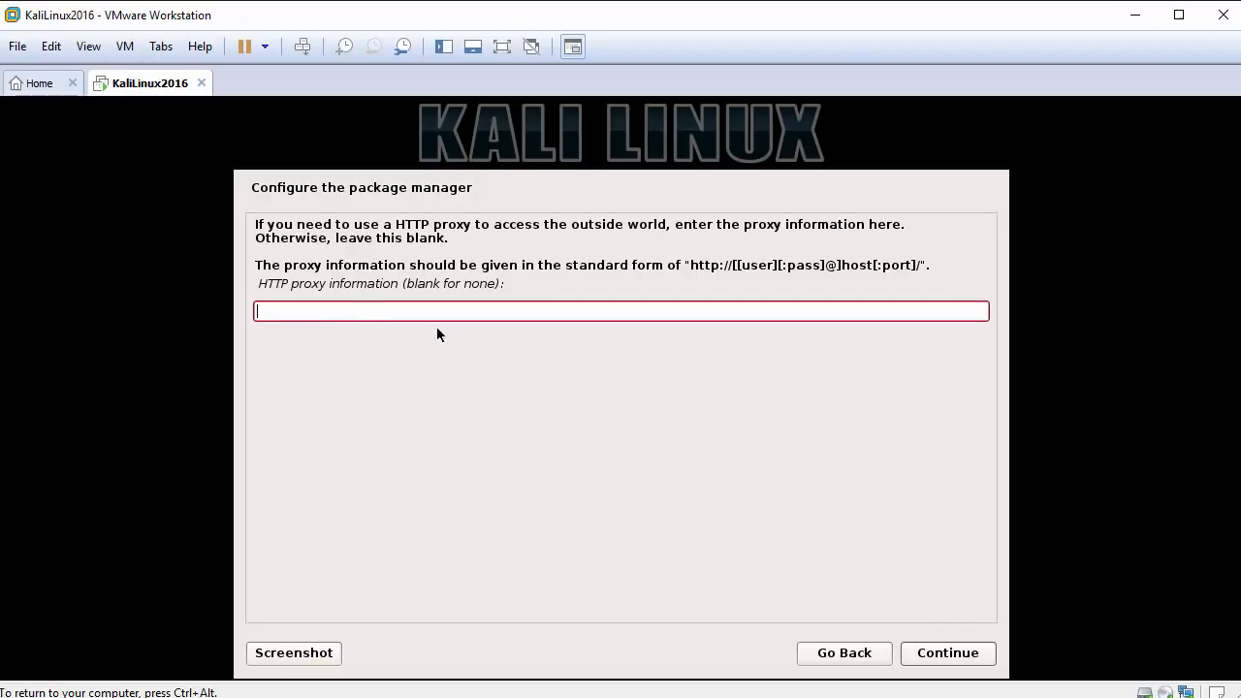
left_click(949, 653)
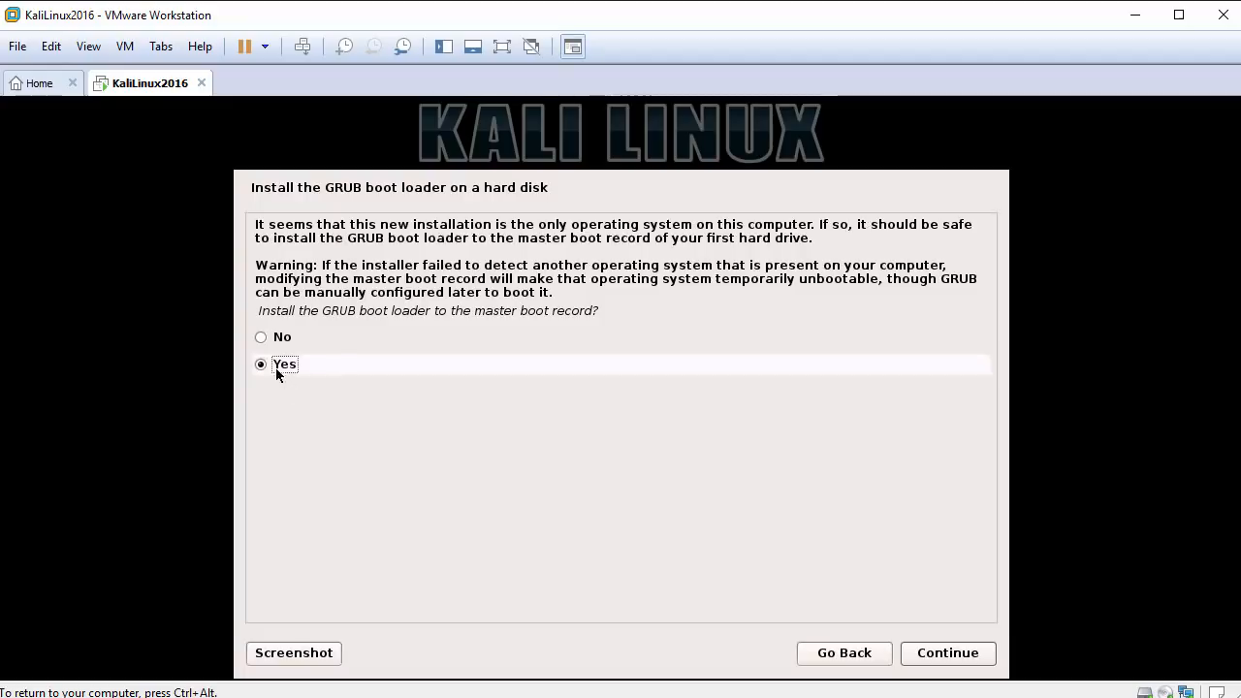
Install the GRUB boot loader to the master boot record on /dev/sda and finish the installation.
left_click(946, 653)
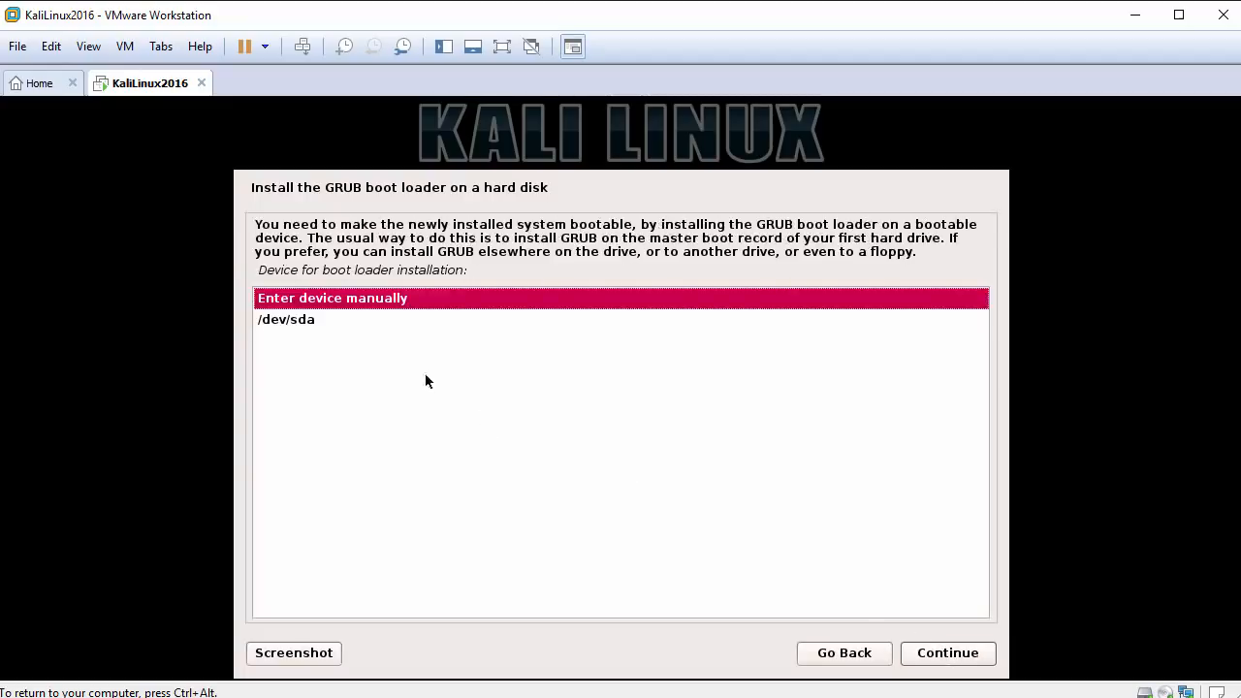
left_click(324, 322)
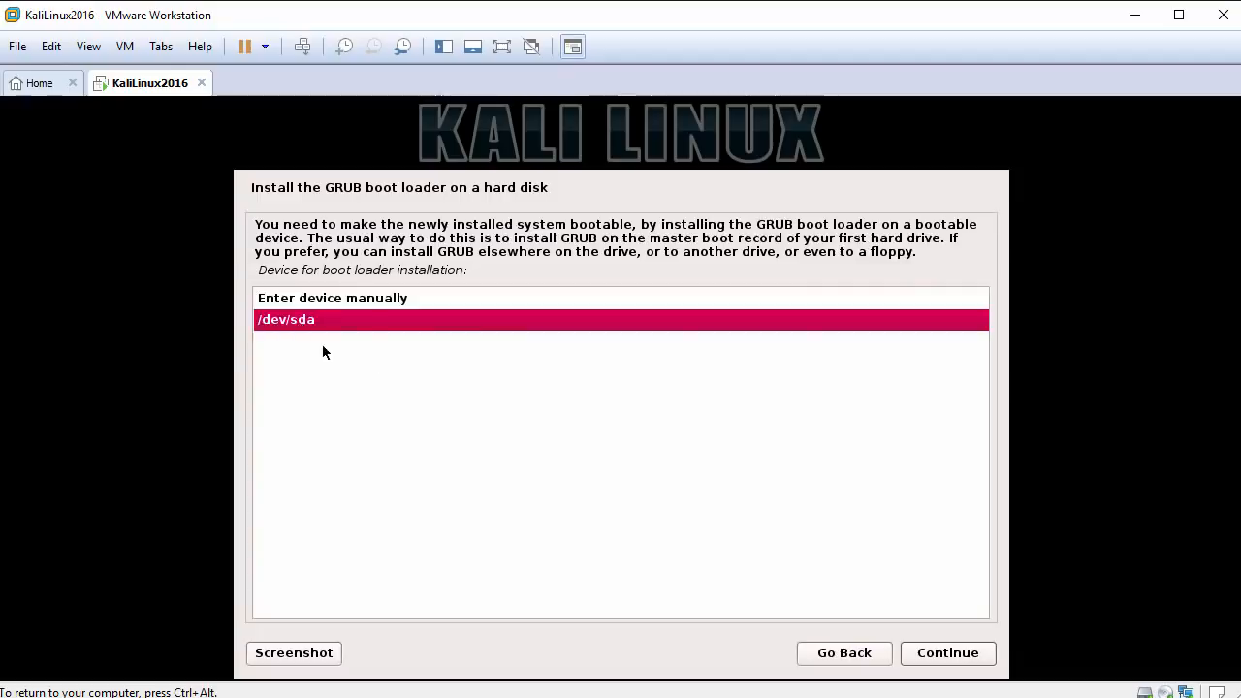
left_click(955, 658)
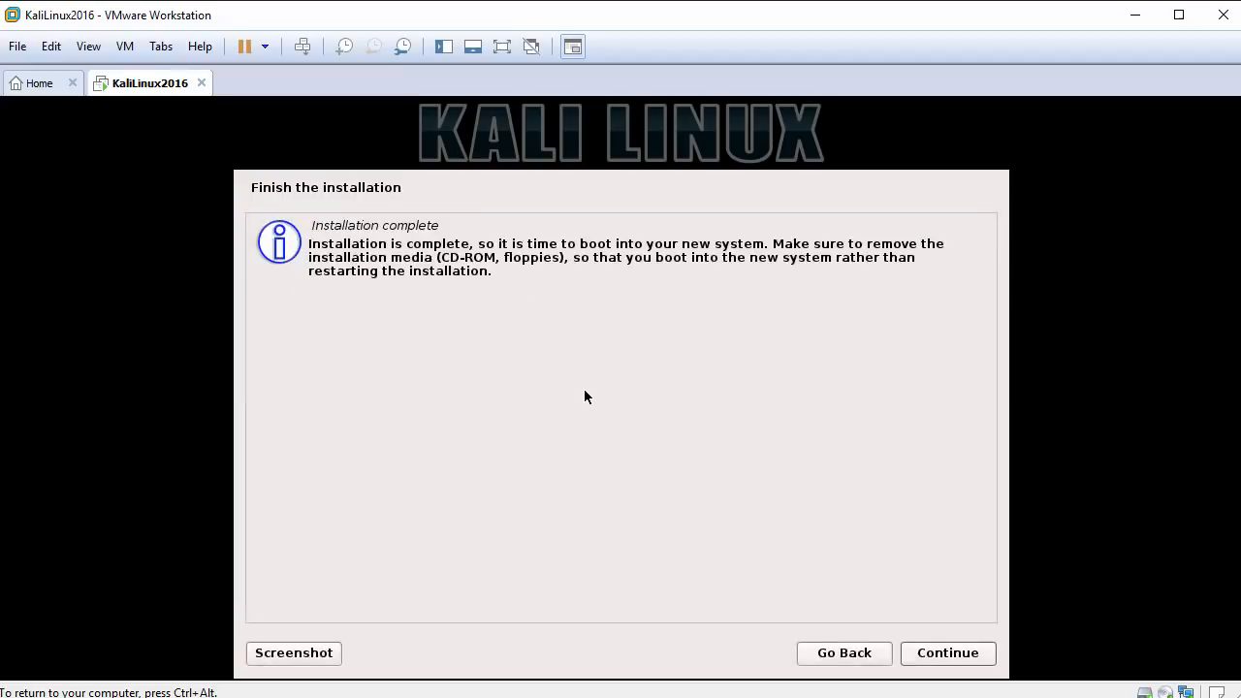
left_click(948, 656)
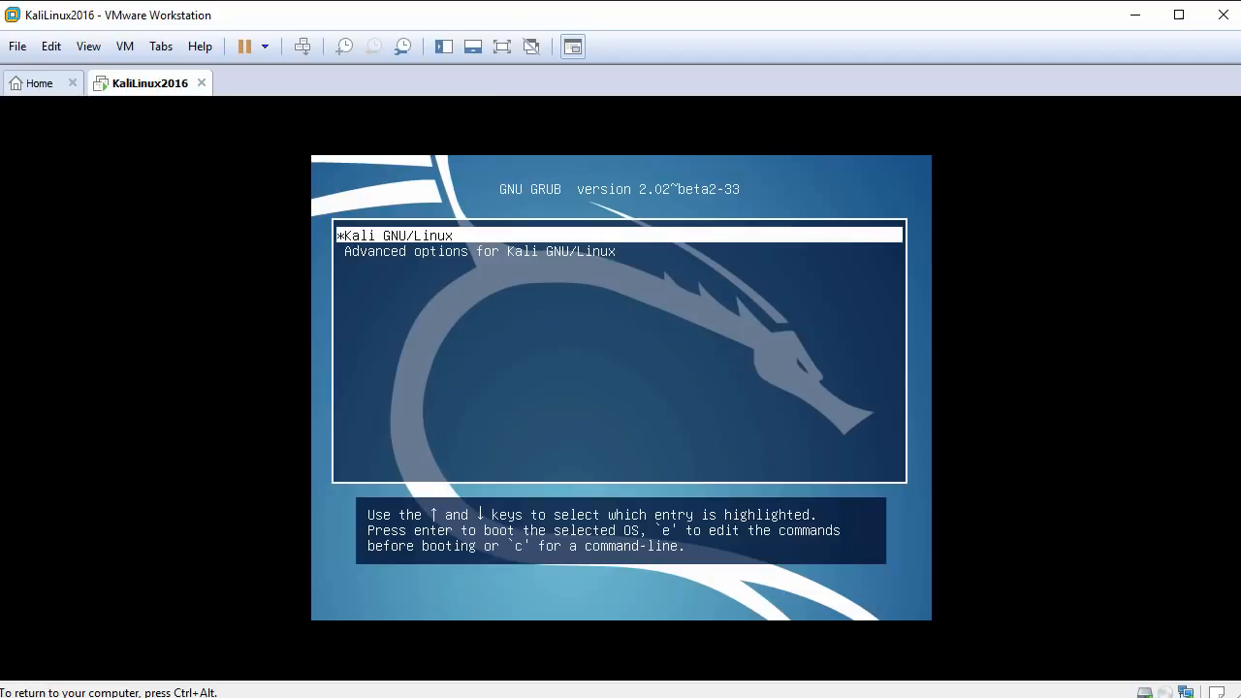
Boot the Kali GNU/Linux entry and sign in as root with the account password.
key("Return")
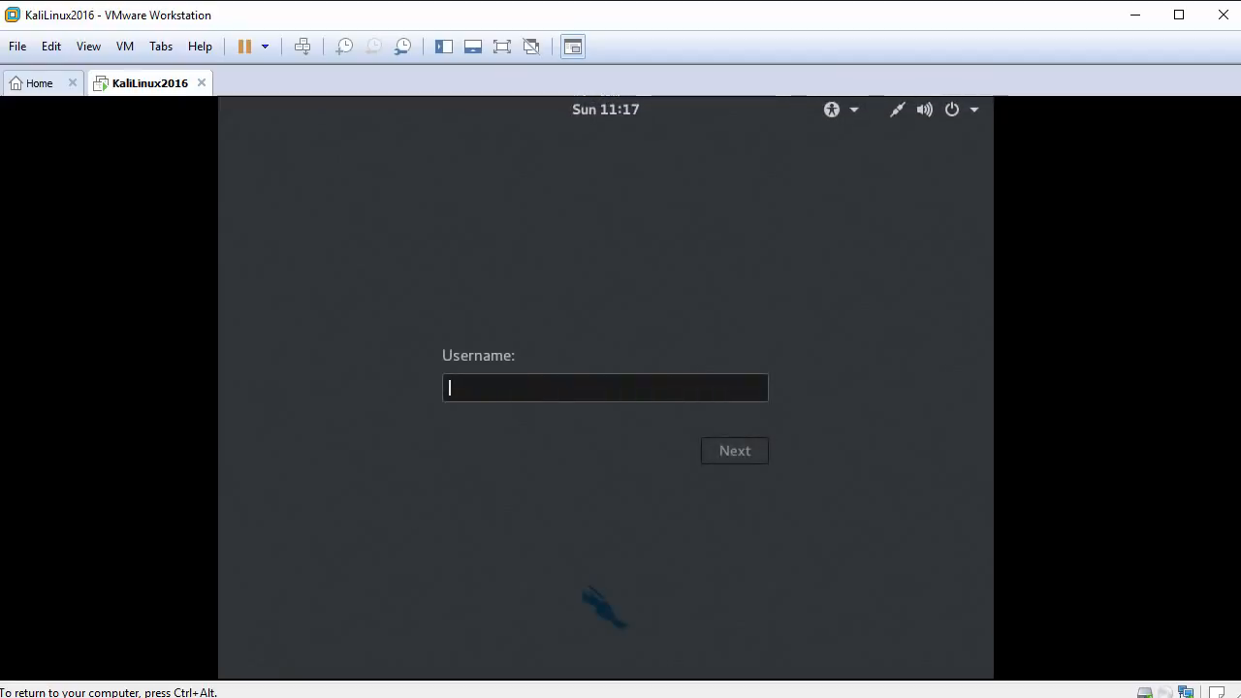
type("root")
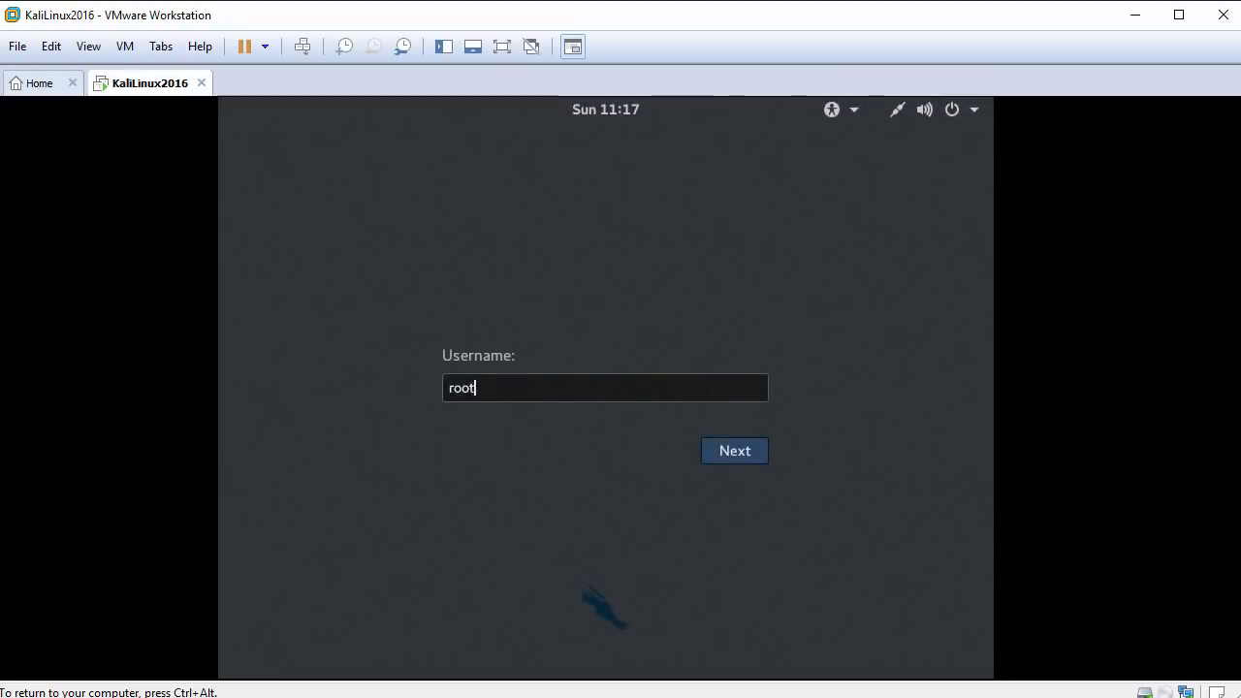
key("Return")
type("password")
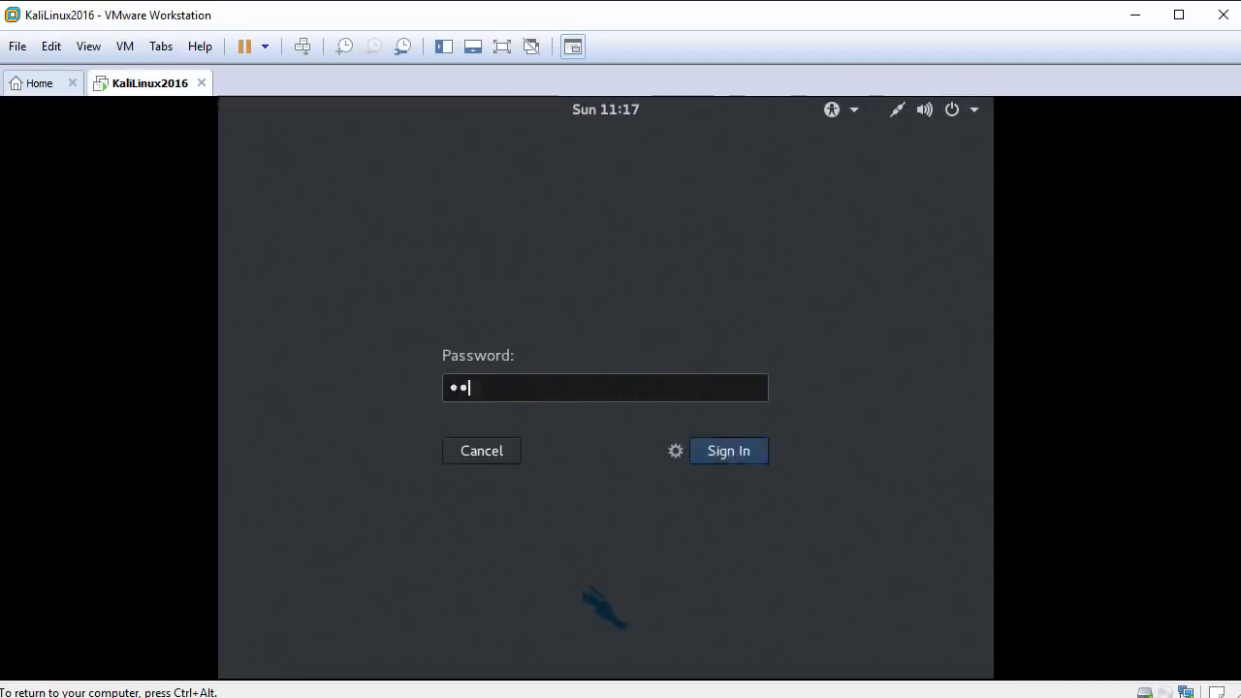
key("Return")
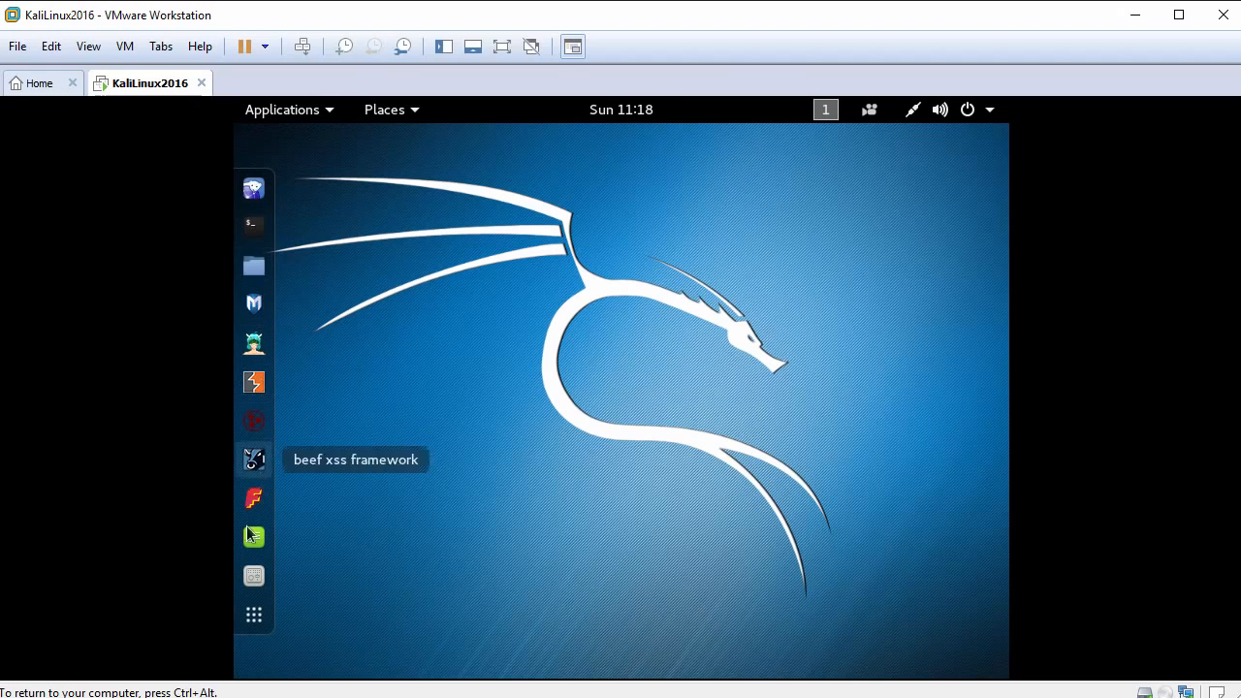
left_click(288, 113)
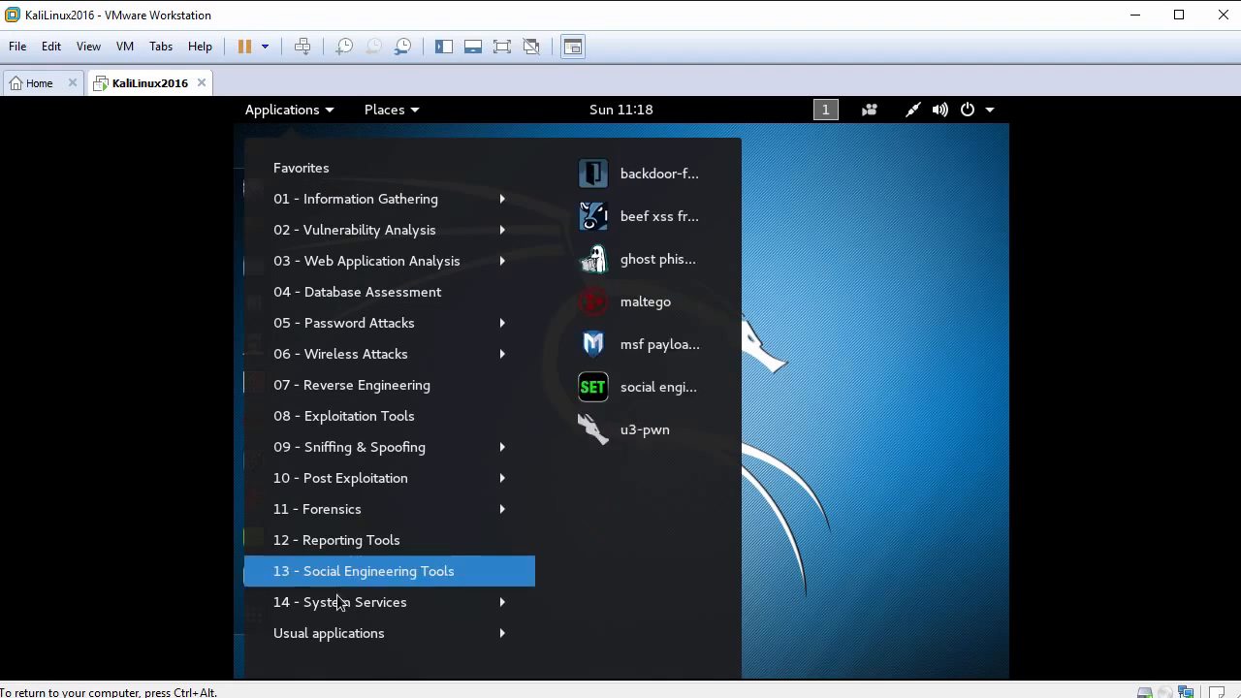
left_click(397, 112)
left_click(397, 112)
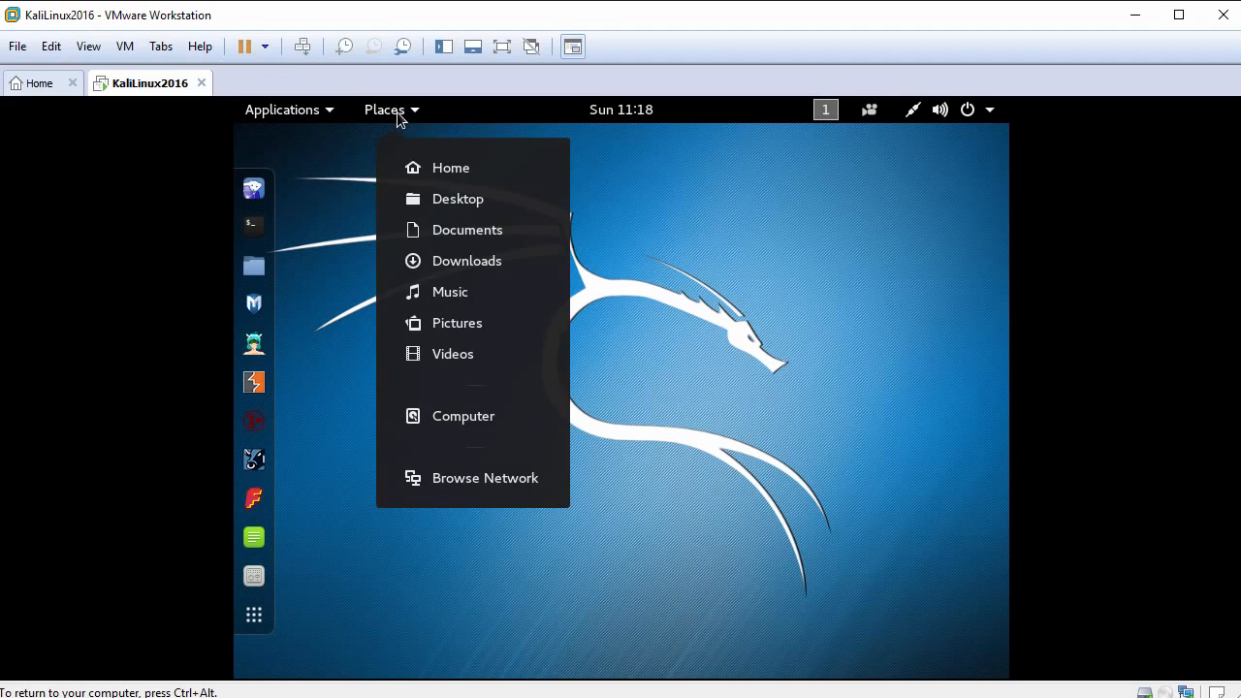
left_click(648, 372)
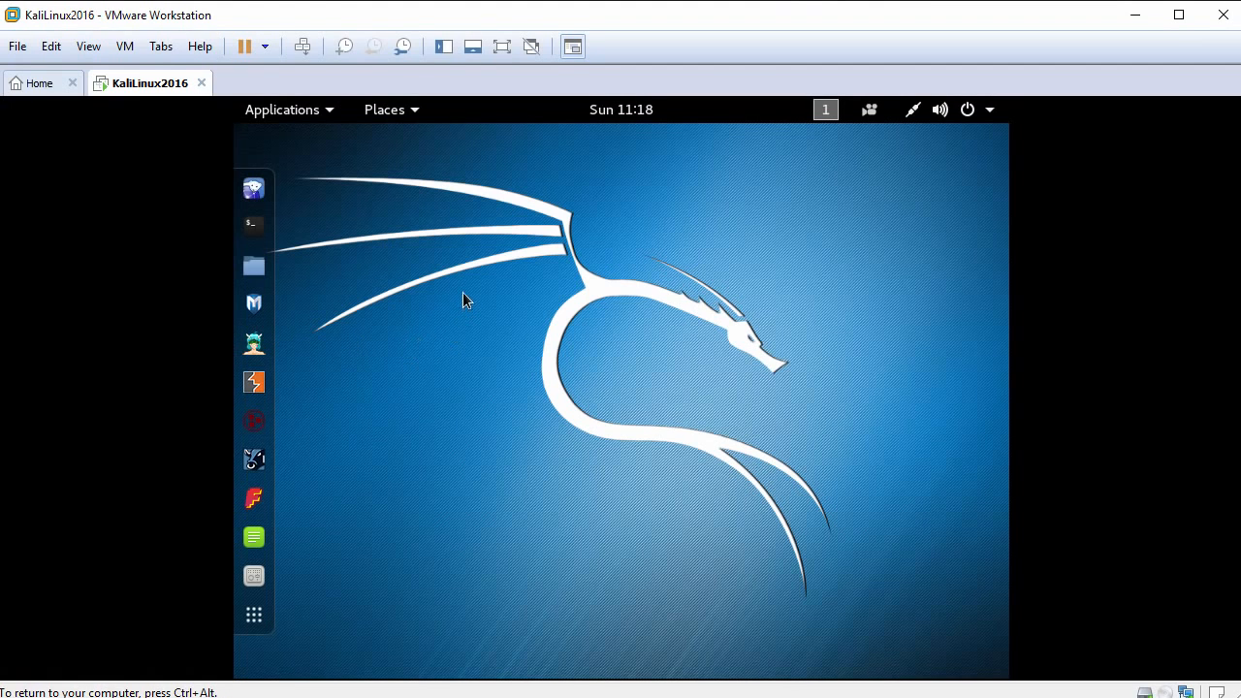
Open a terminal from the desktop, maximize its window and enlarge its text by one zoom level.
right_click(433, 240)
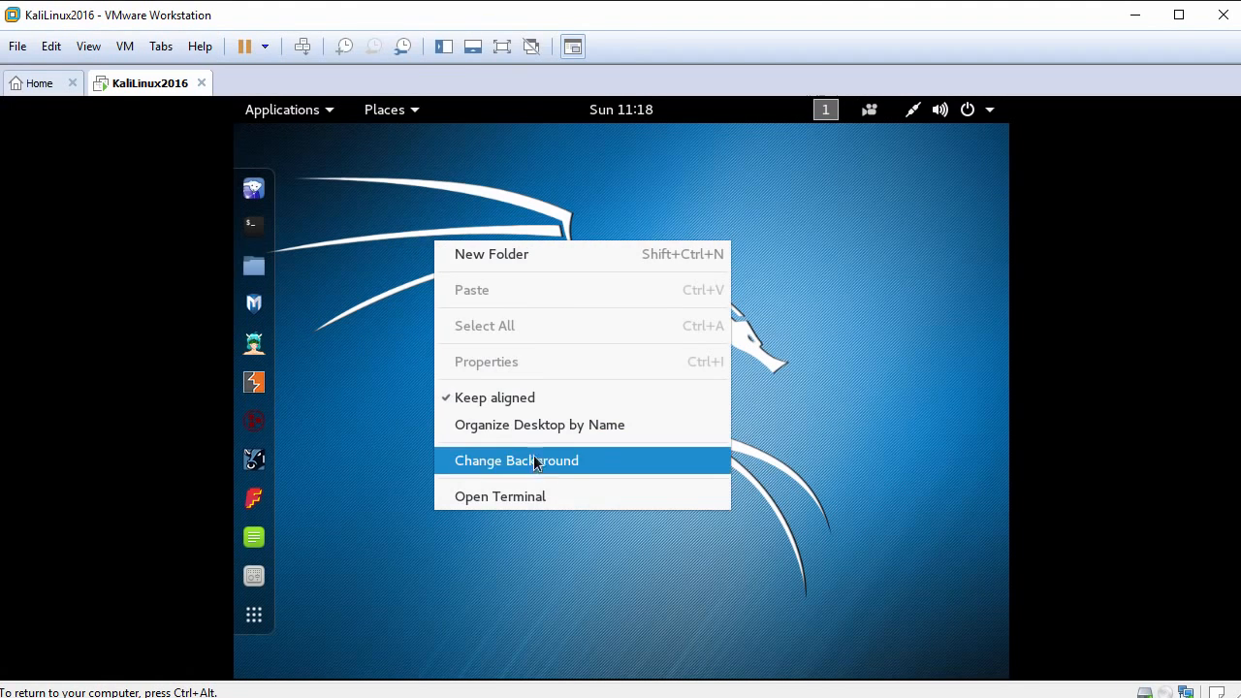
left_click(536, 495)
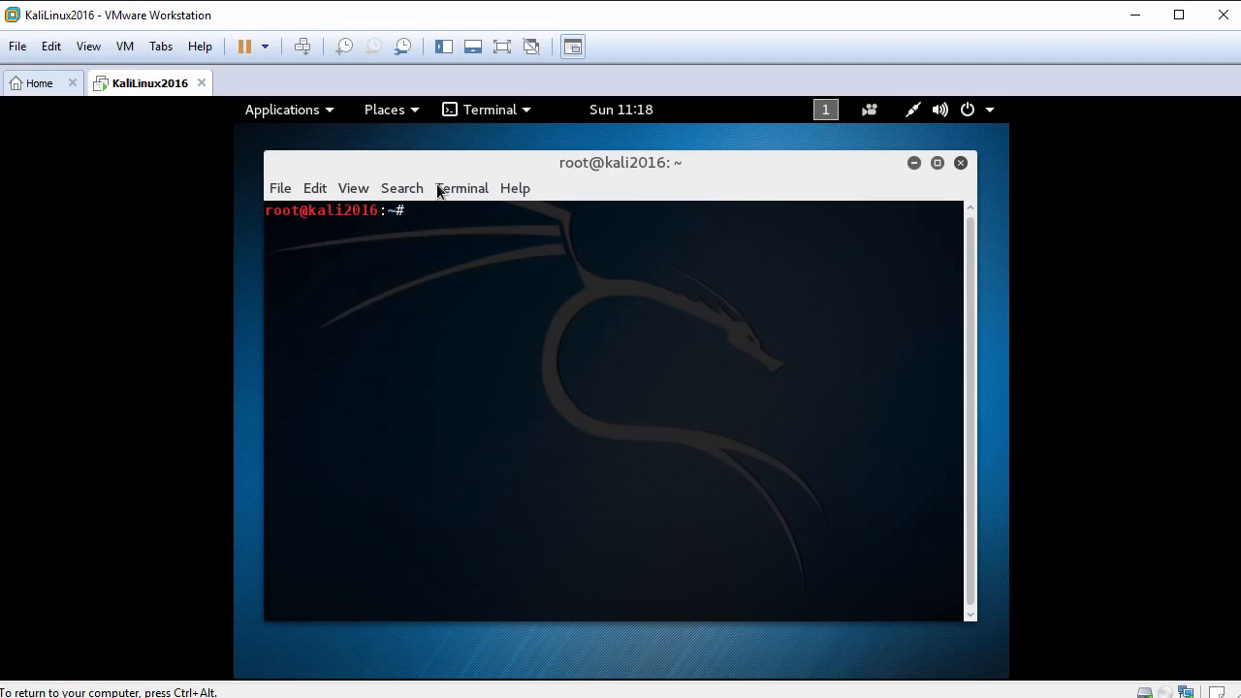
double_click(416, 172)
left_click(323, 165)
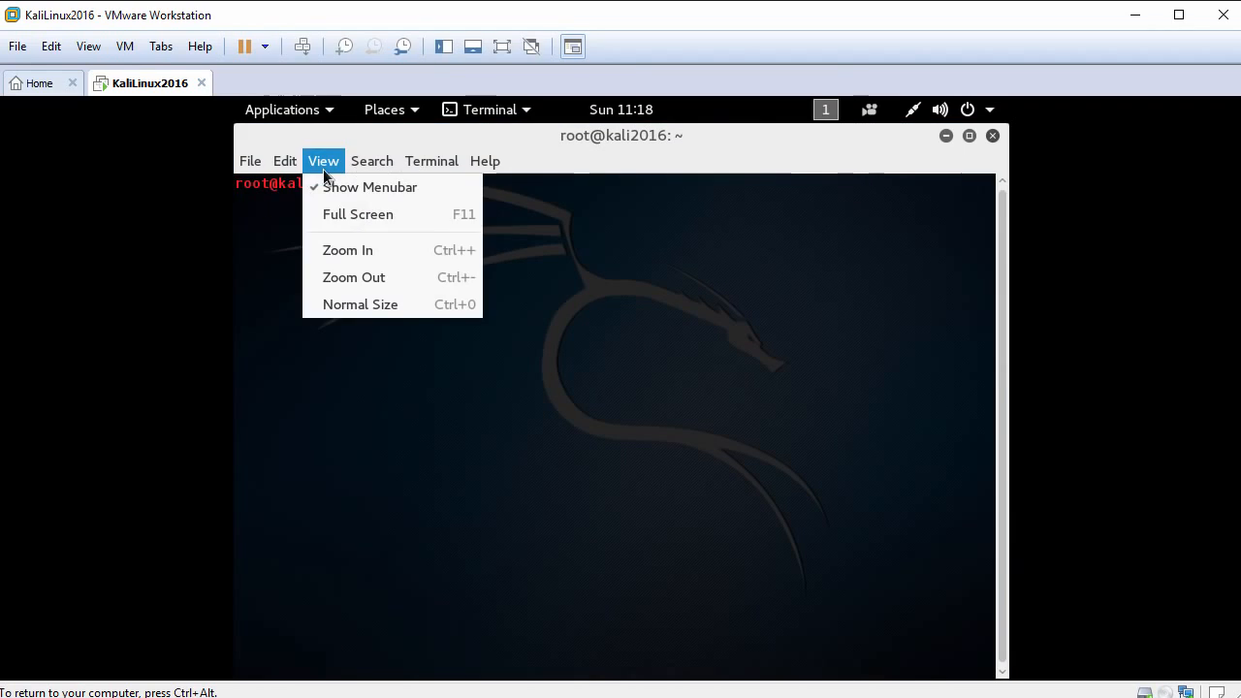
left_click(374, 256)
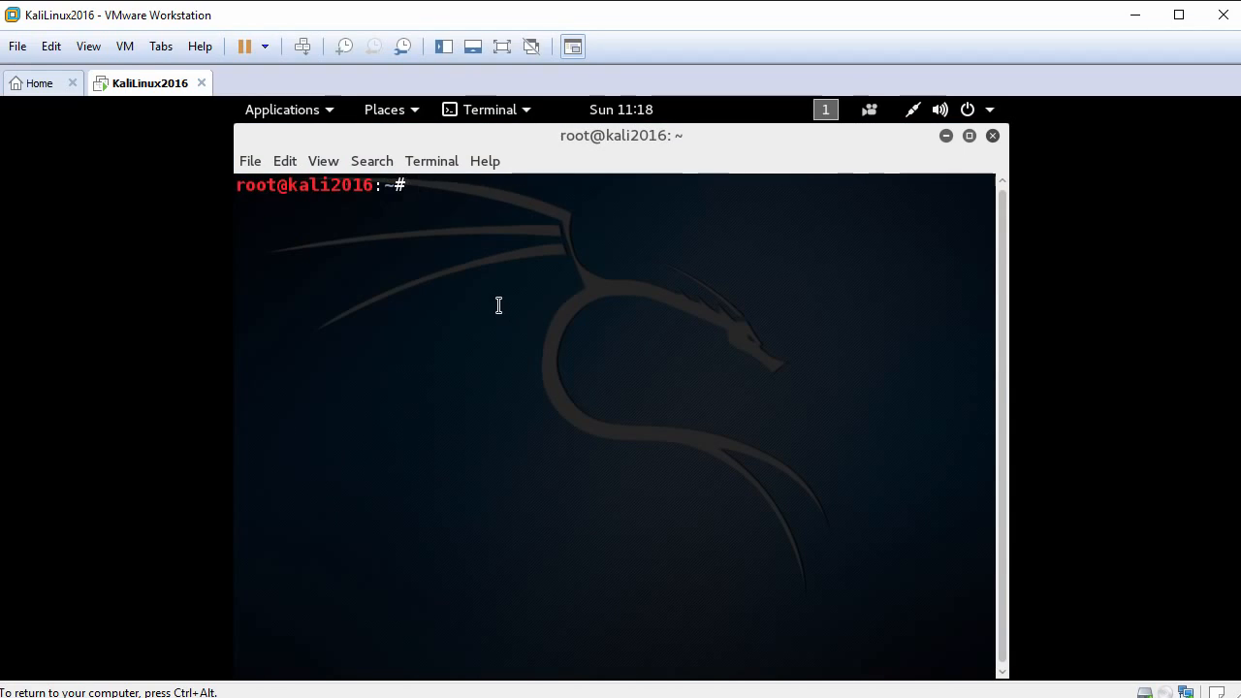
Run ifconfig to check the IP address of eth0, and clear the terminal.
type("ifconfig")
key("Return")
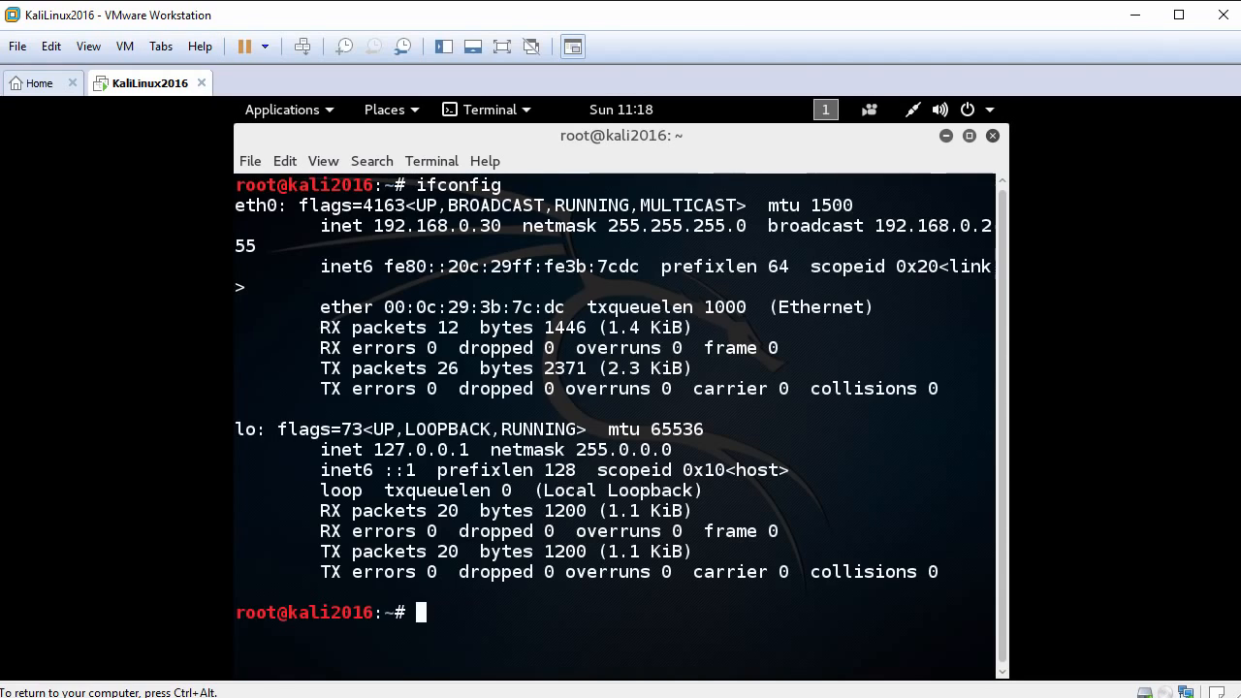
left_click_drag(331, 226, 504, 229)
left_click(539, 234)
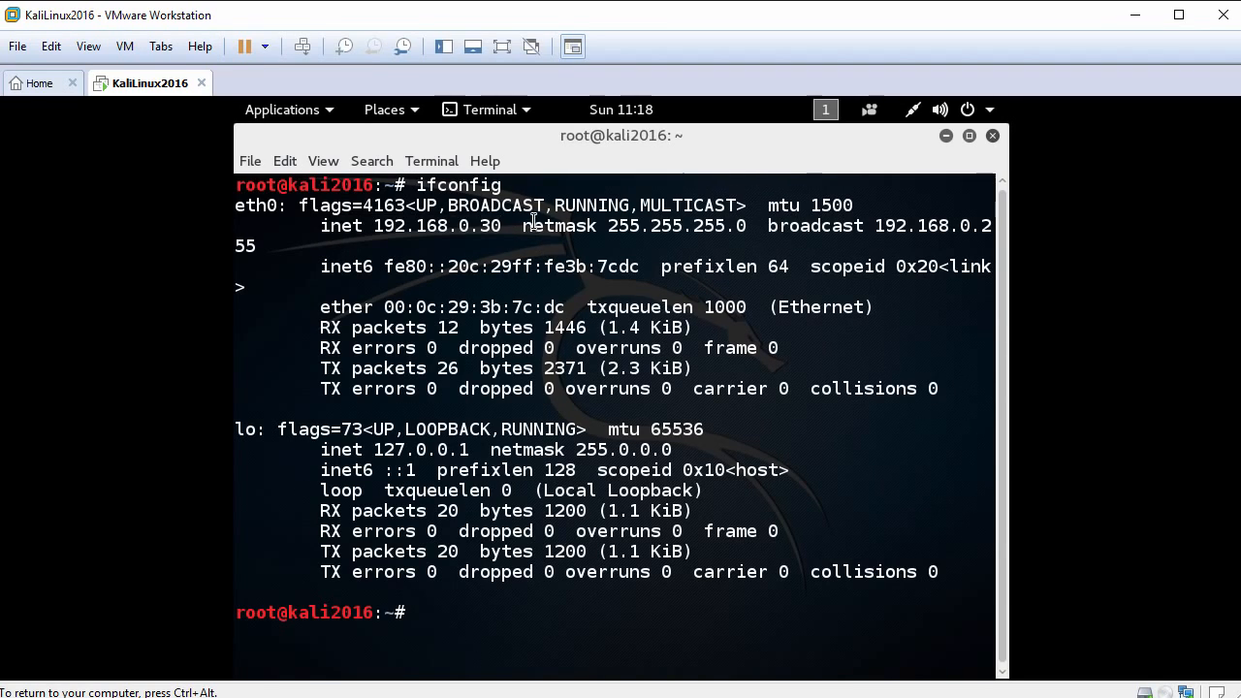
type("clear")
key("Return")
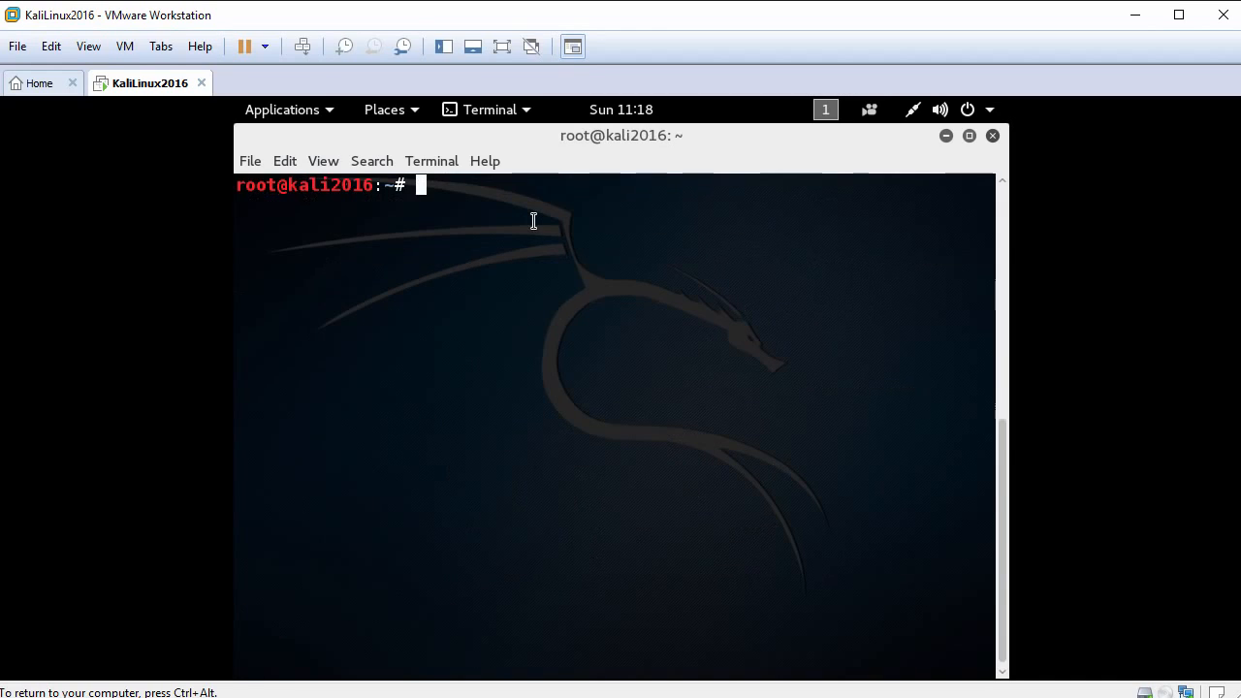
key("Return")
type("ping ww")
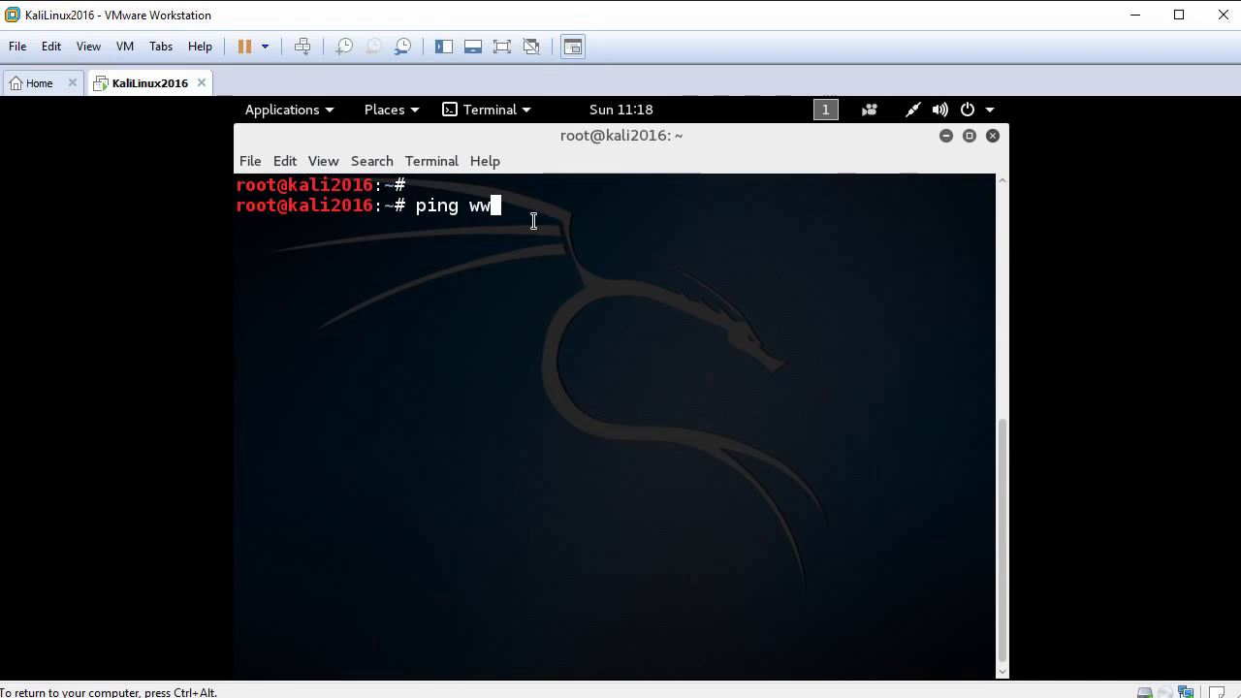
type("w.google.com")
key("Return")
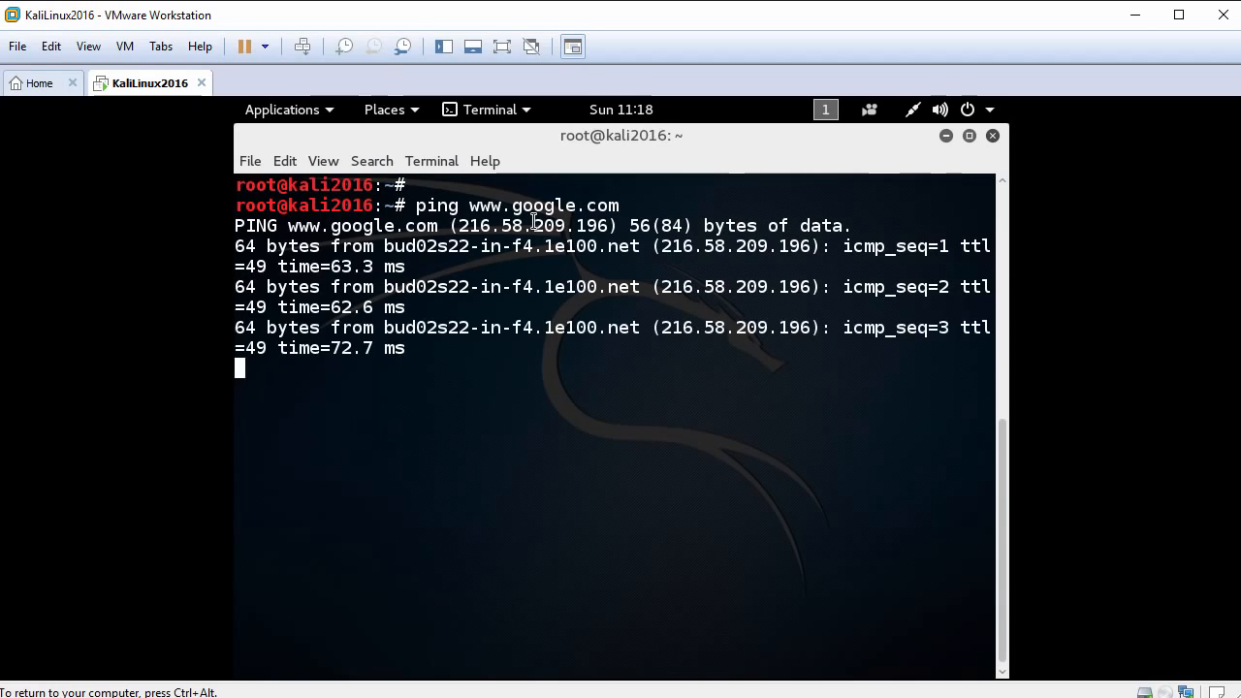
key("ctrl+c")
type("clear")
key("Return")
key("Return")
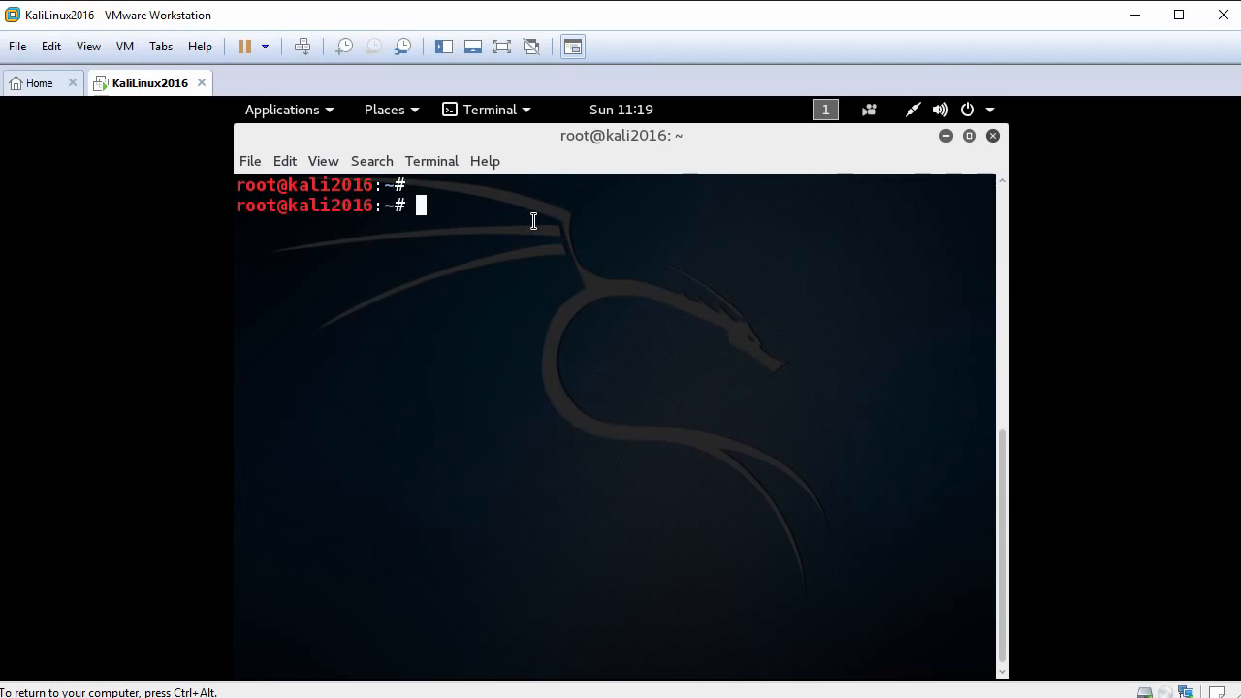
left_click(89, 47)
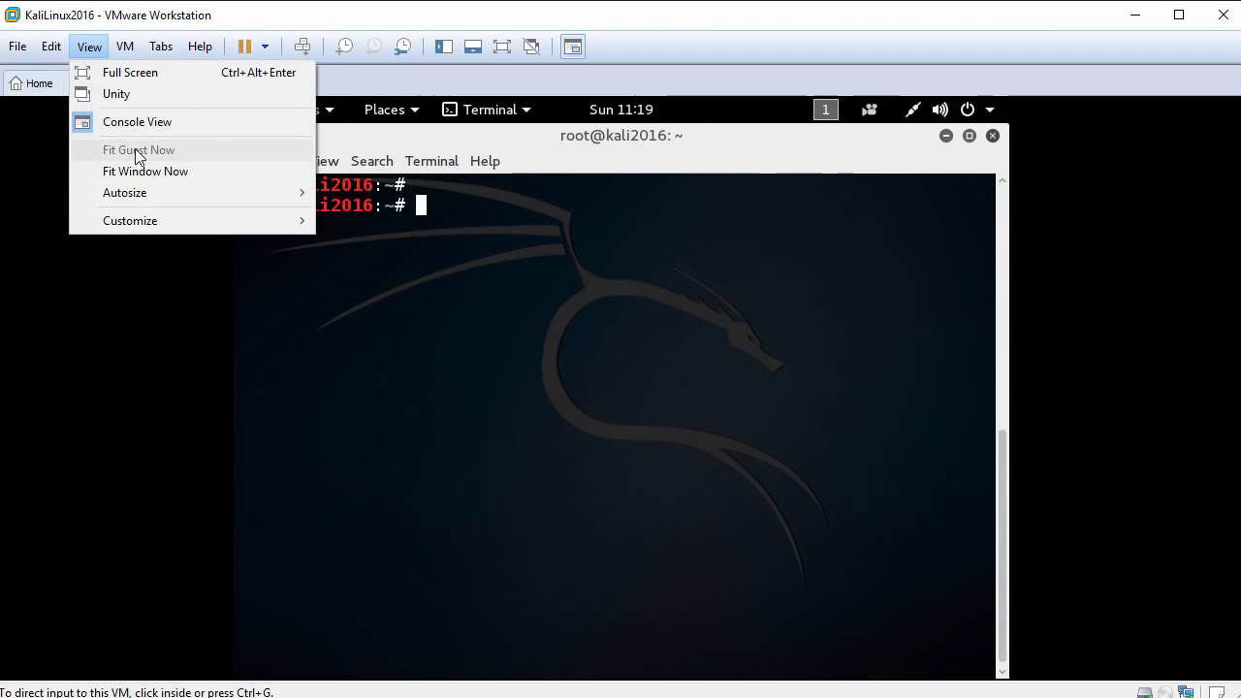
left_click(594, 333)
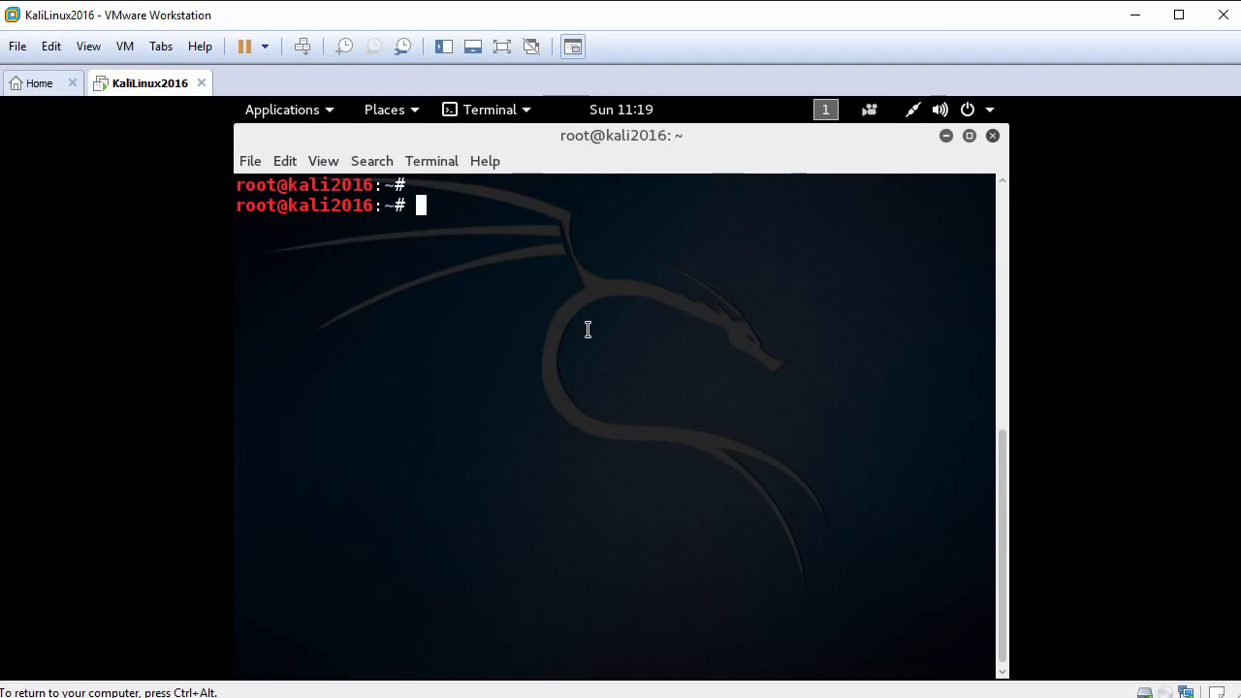
Install the open-vm-tools-desktop package with apt-get and accept the additional packages.
type("apt-get install open-vm-to")
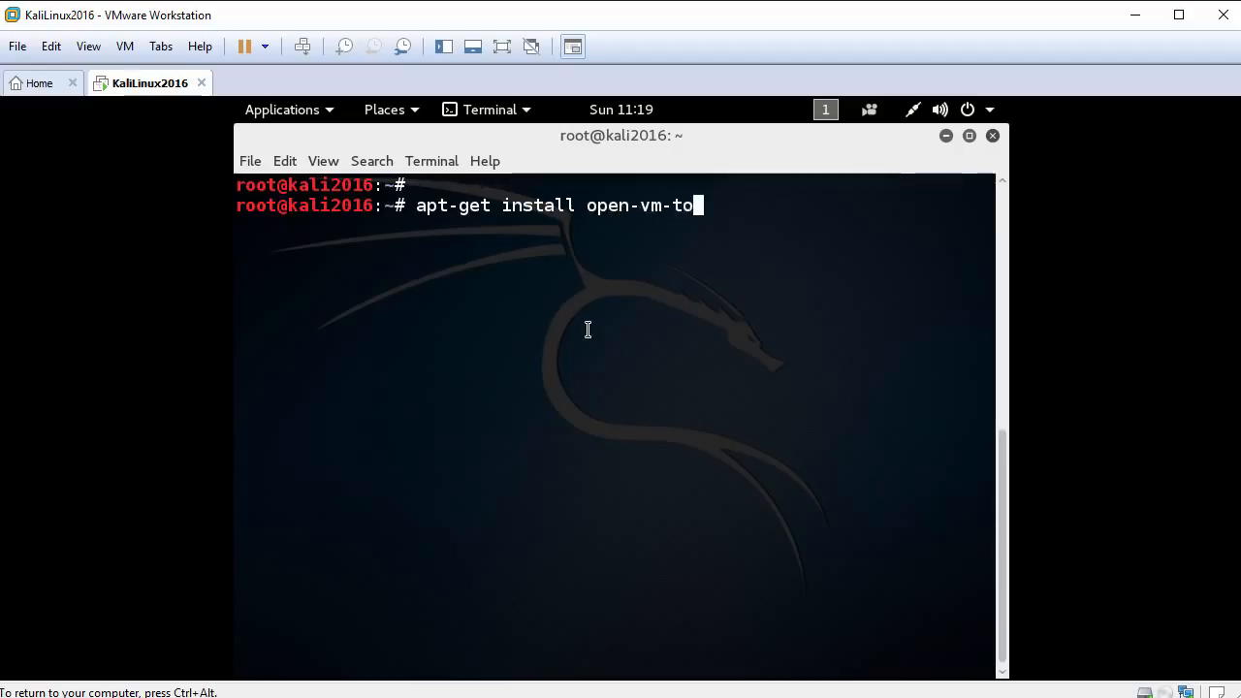
key("Tab")
key("Tab")
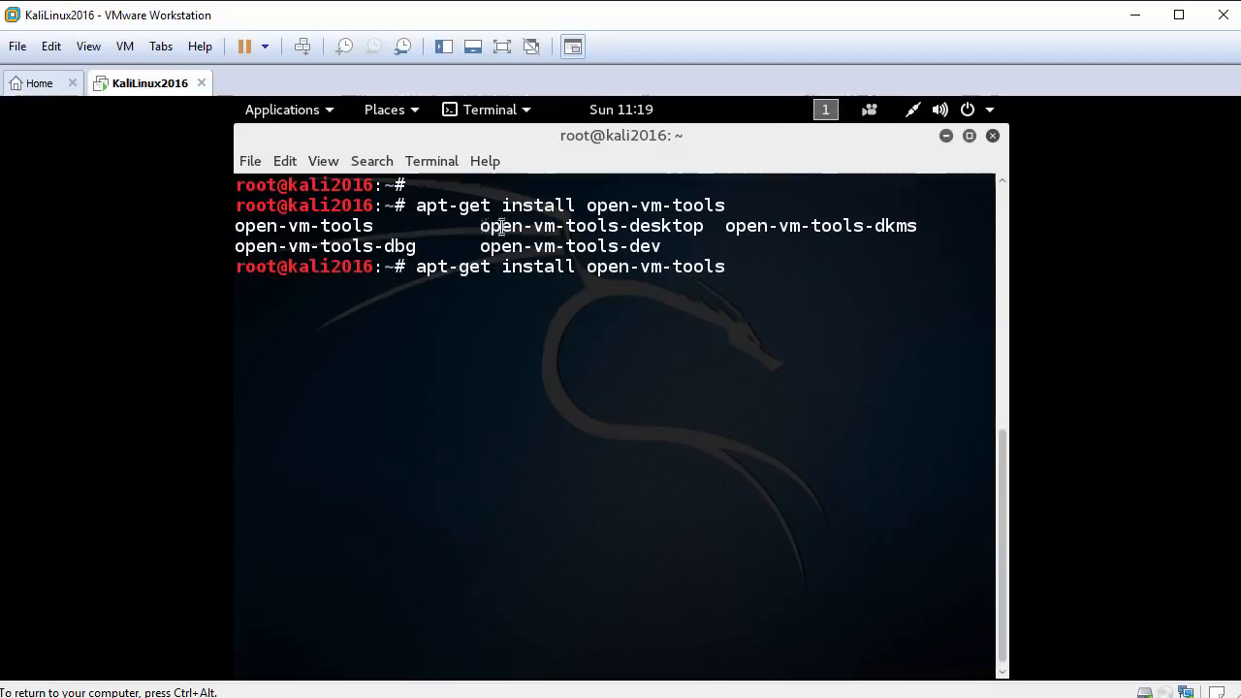
left_click_drag(481, 227, 708, 227)
left_click(728, 230)
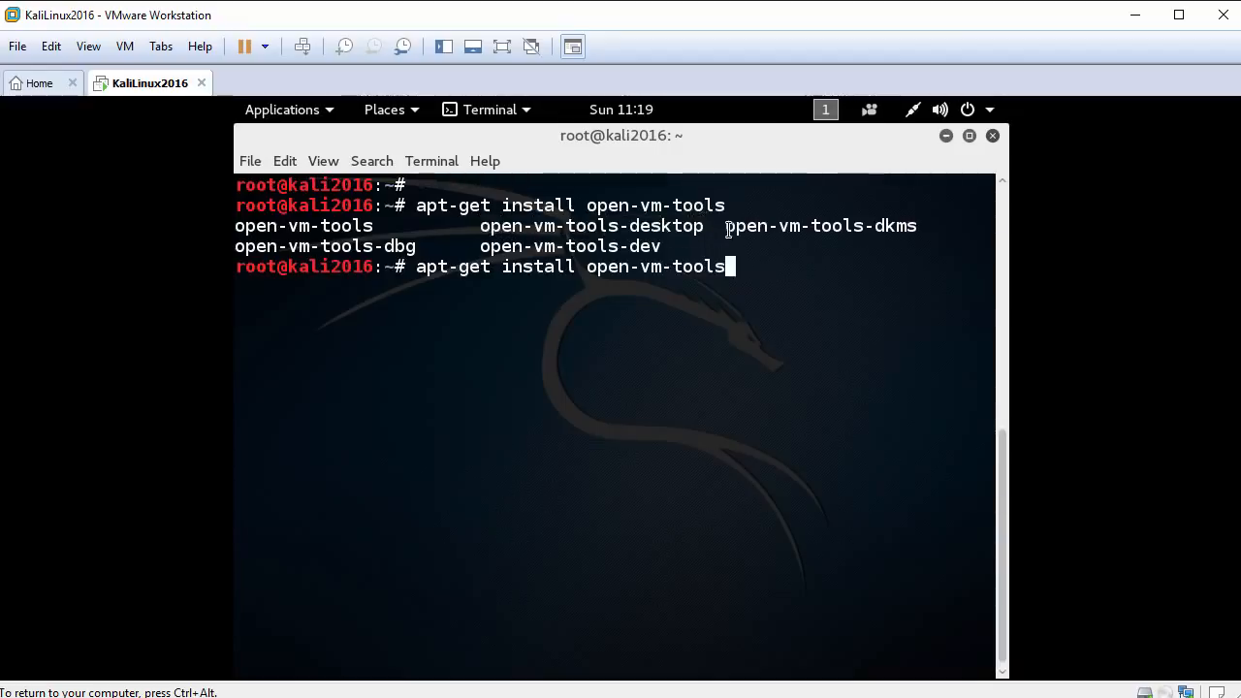
type("-desktop")
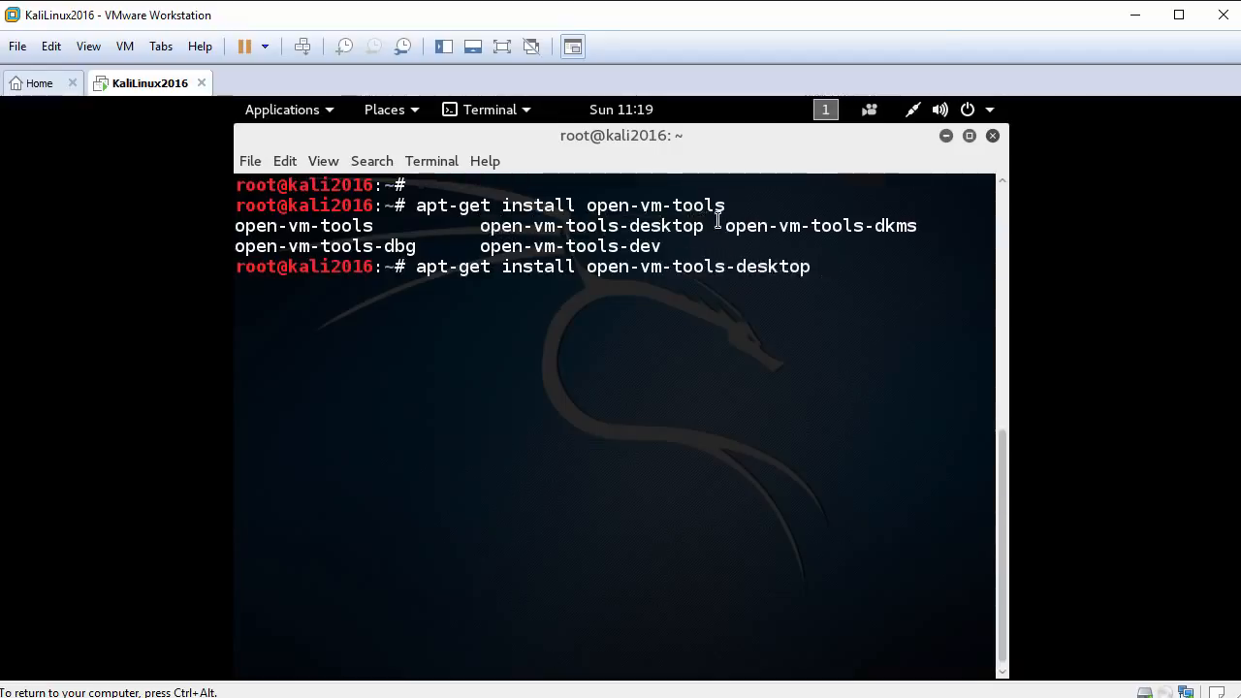
key("Return")
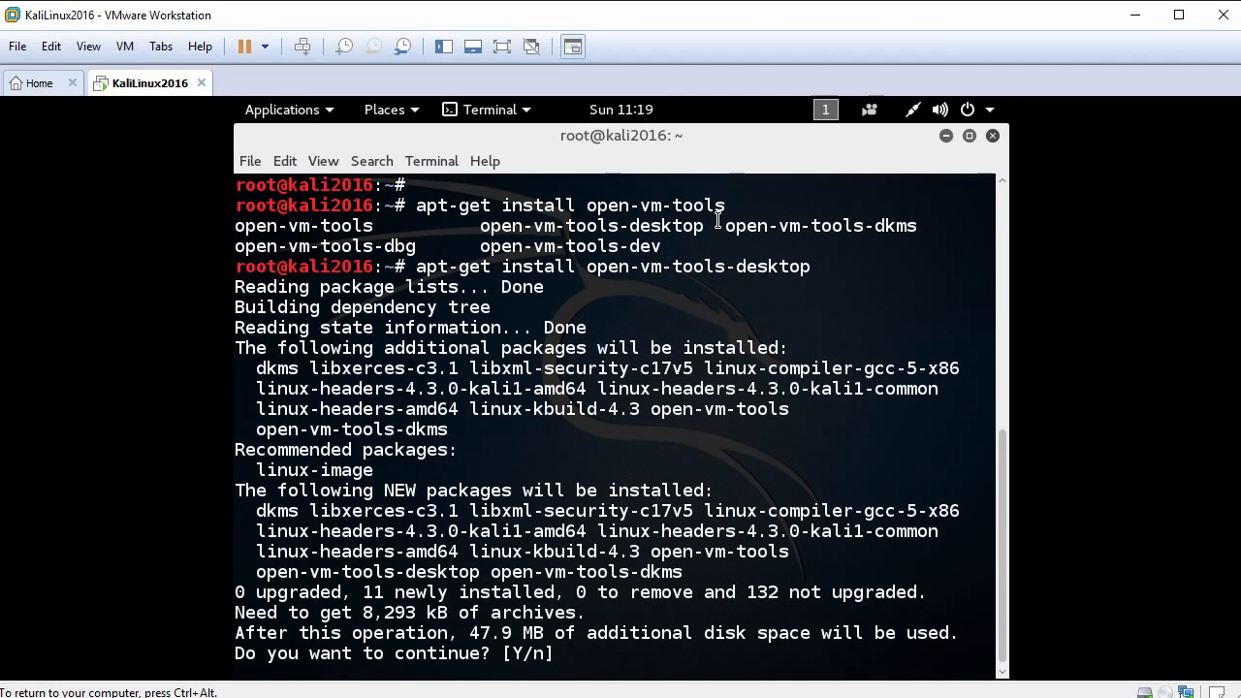
type("y")
key("Return")
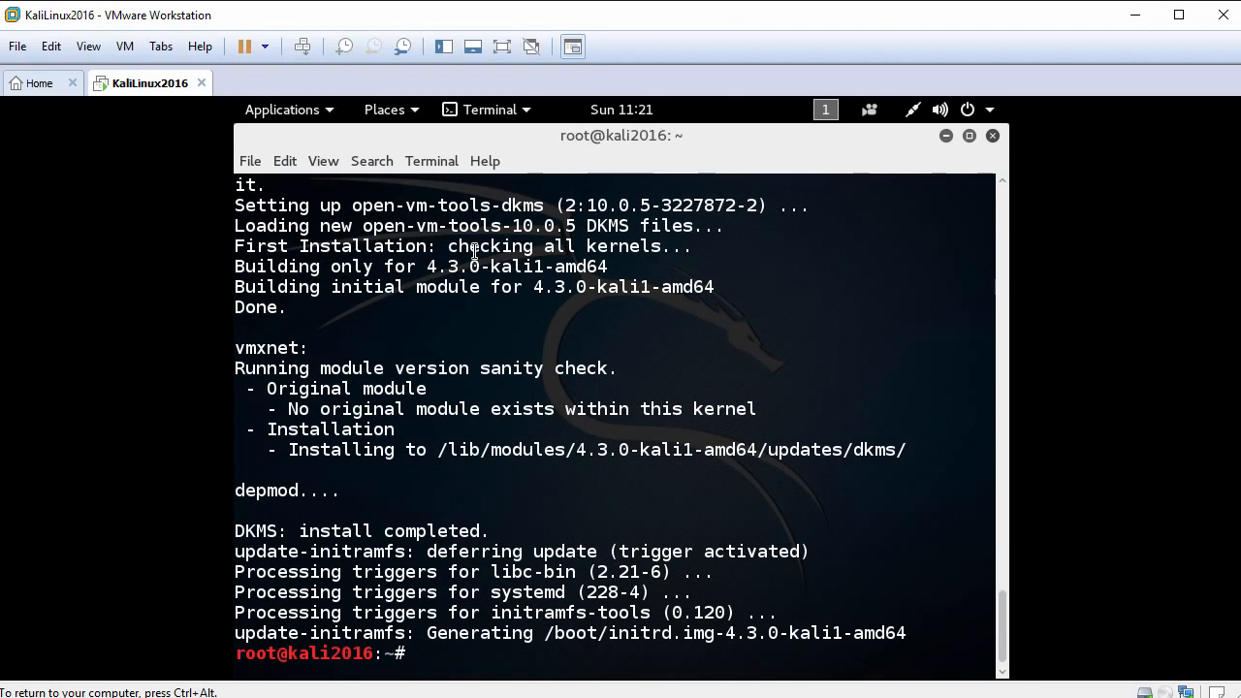
Reboot the virtual machine from the terminal and boot the Kali GNU/Linux entry.
key("Return")
key("Return")
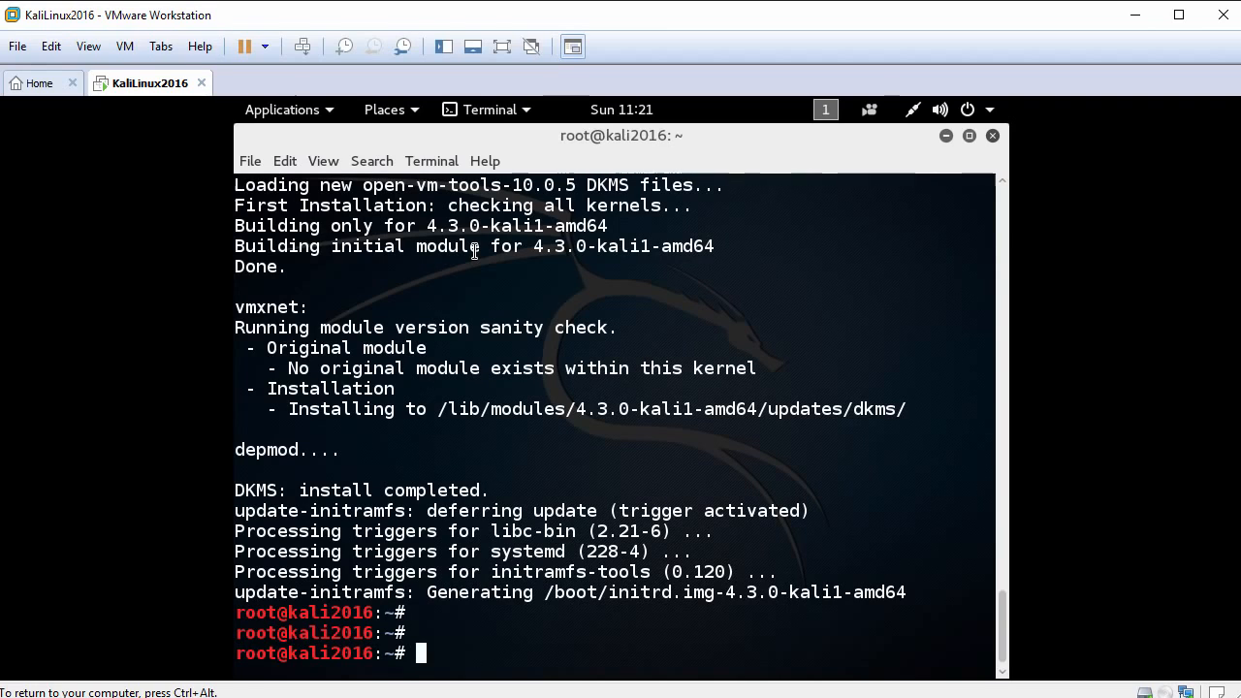
type("reboot")
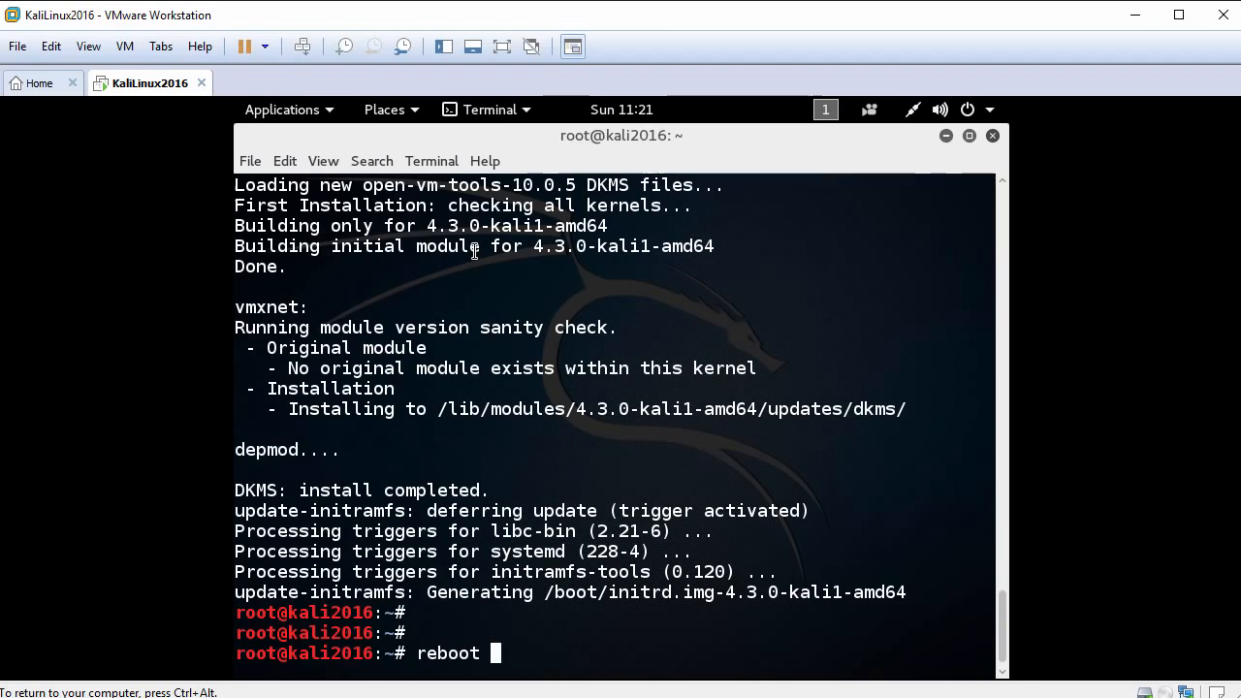
key("Return")
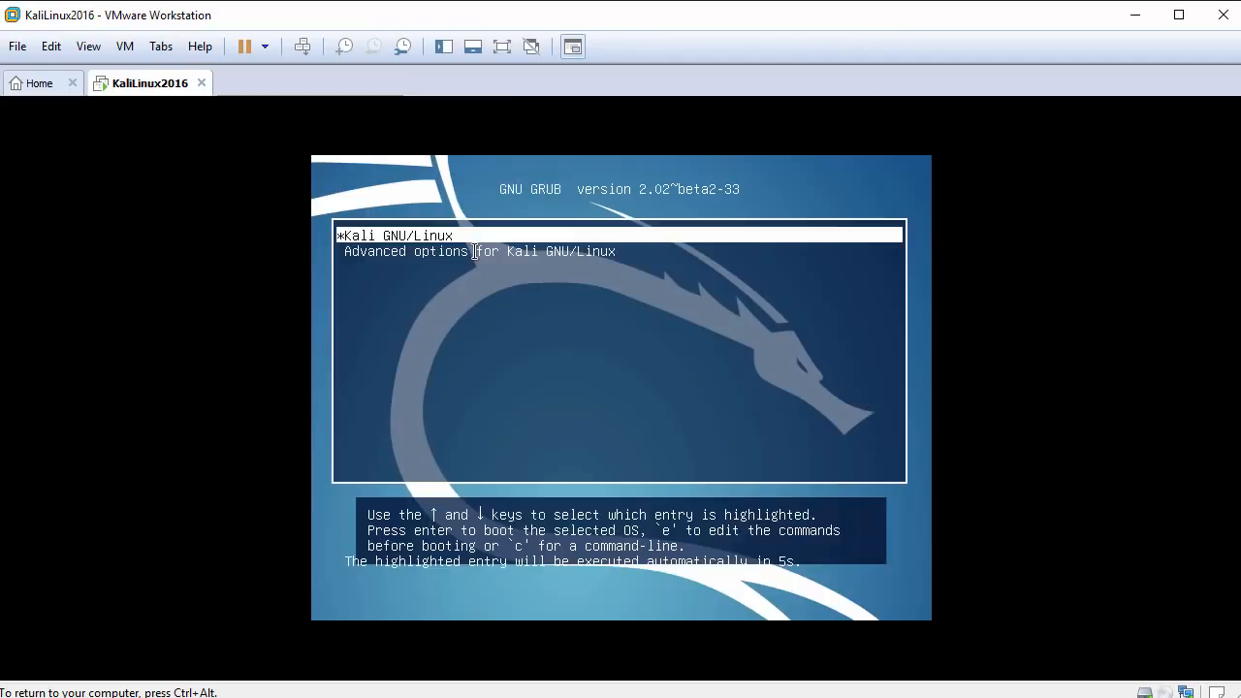
key("Return")
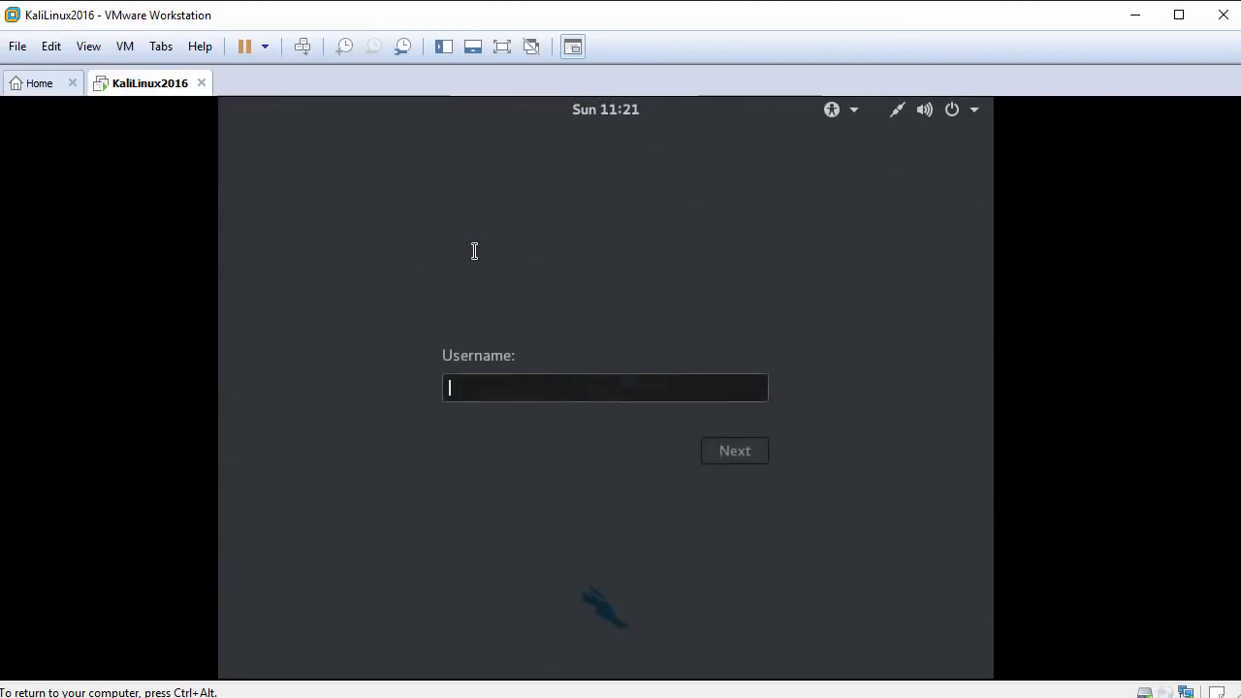
Sign in to Kali Linux as root, entering the account password.
type("r")
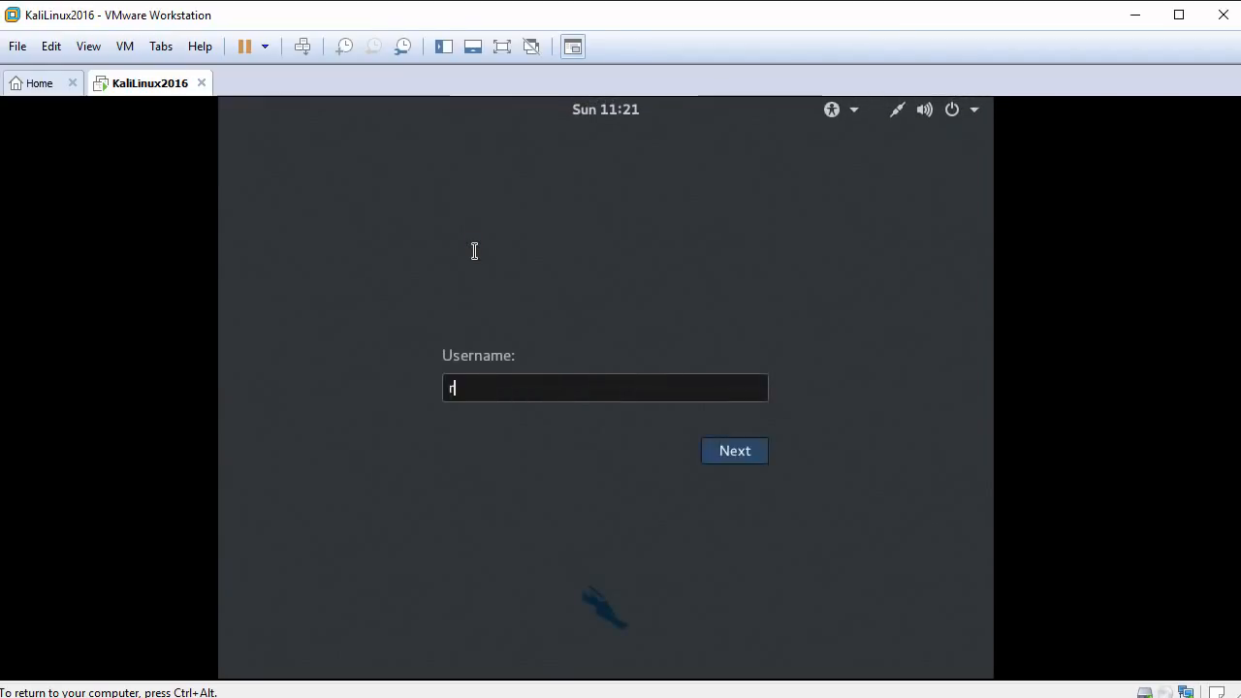
type("oot")
key("Return")
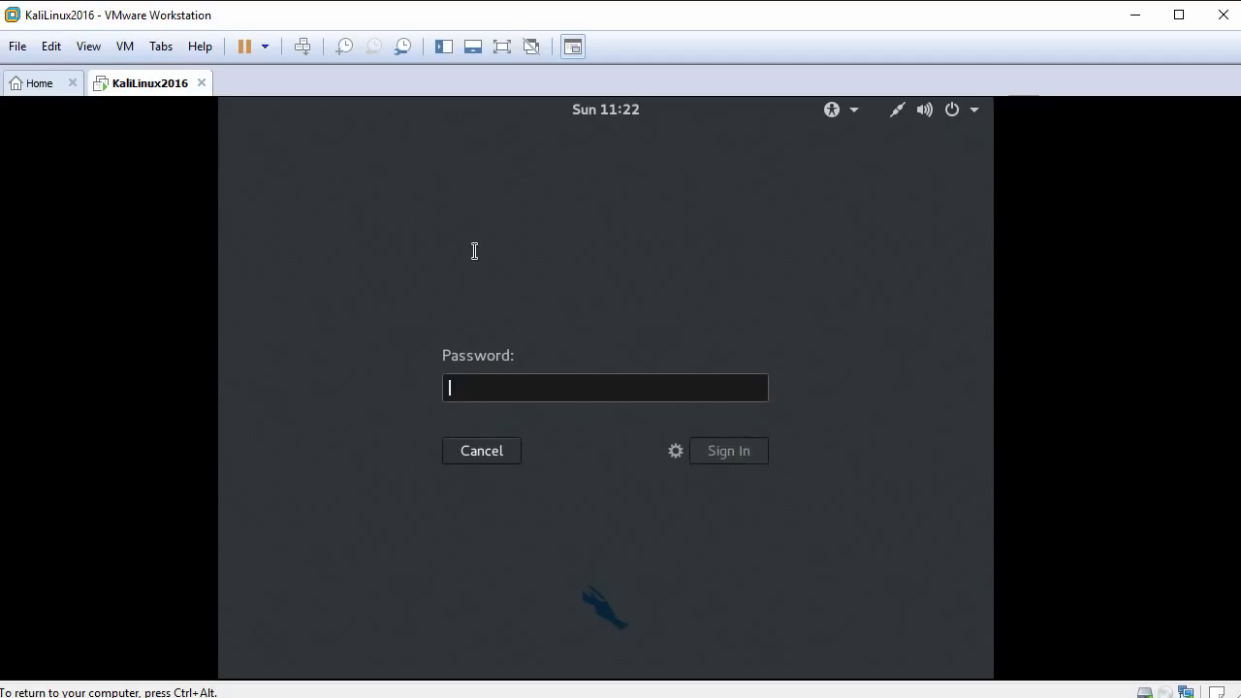
type("t")
key("Return")
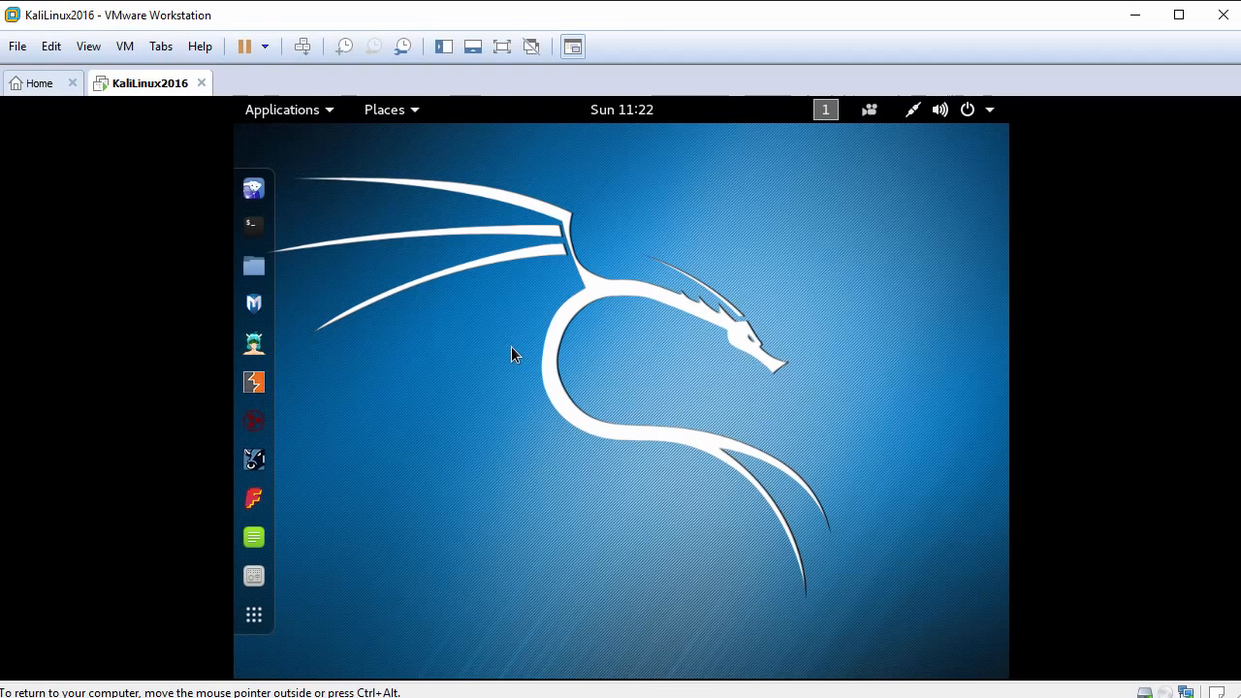
Fit the Kali guest display to the current virtual machine window size.
left_click(89, 47)
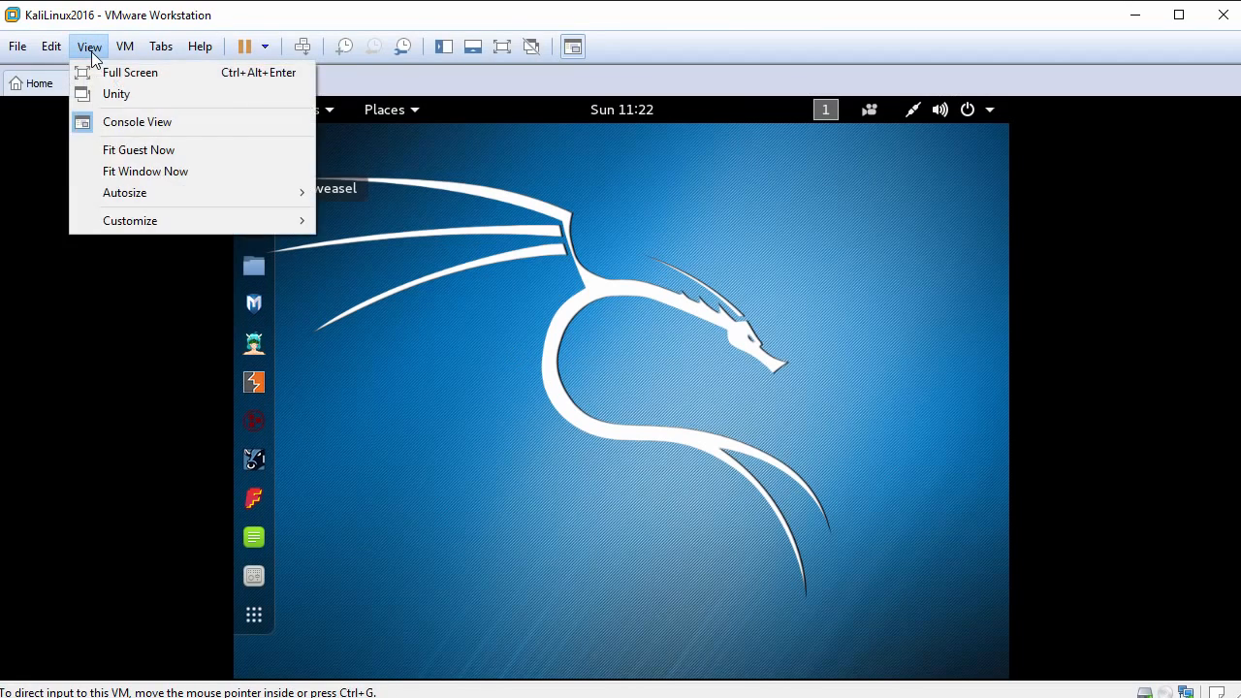
left_click(185, 152)
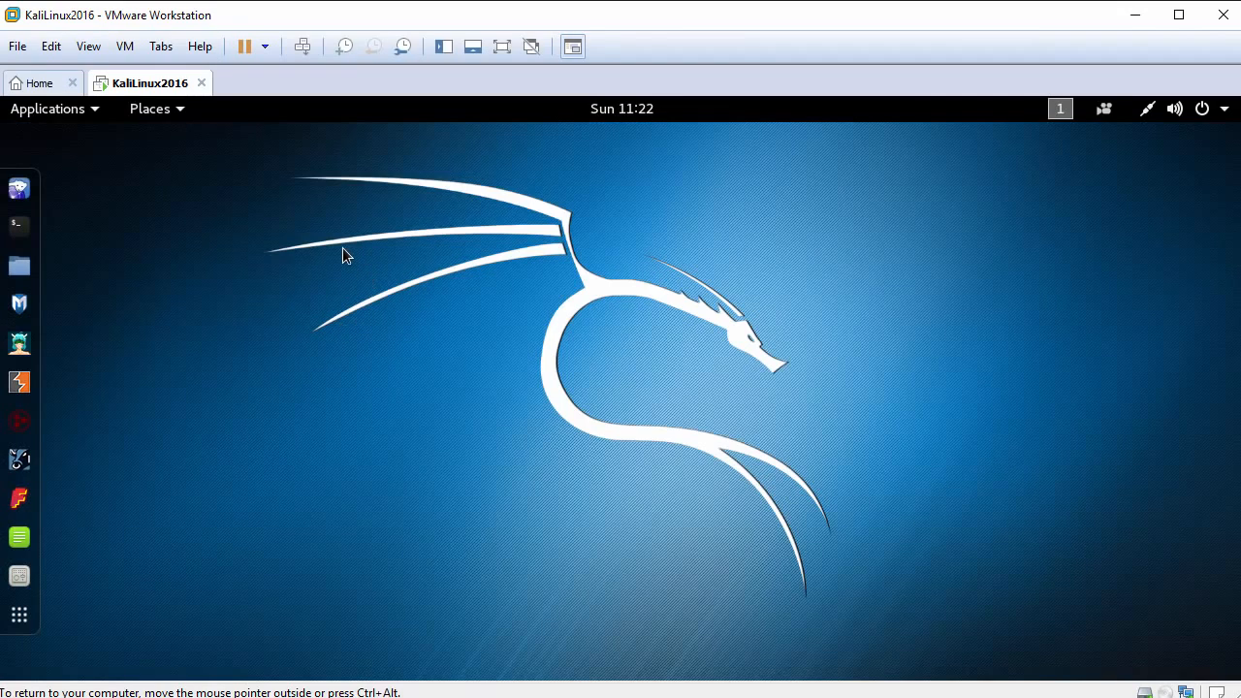
Open the guest's Home folder in Files and copy FileFromHost.txt from the host into it.
left_click(22, 268)
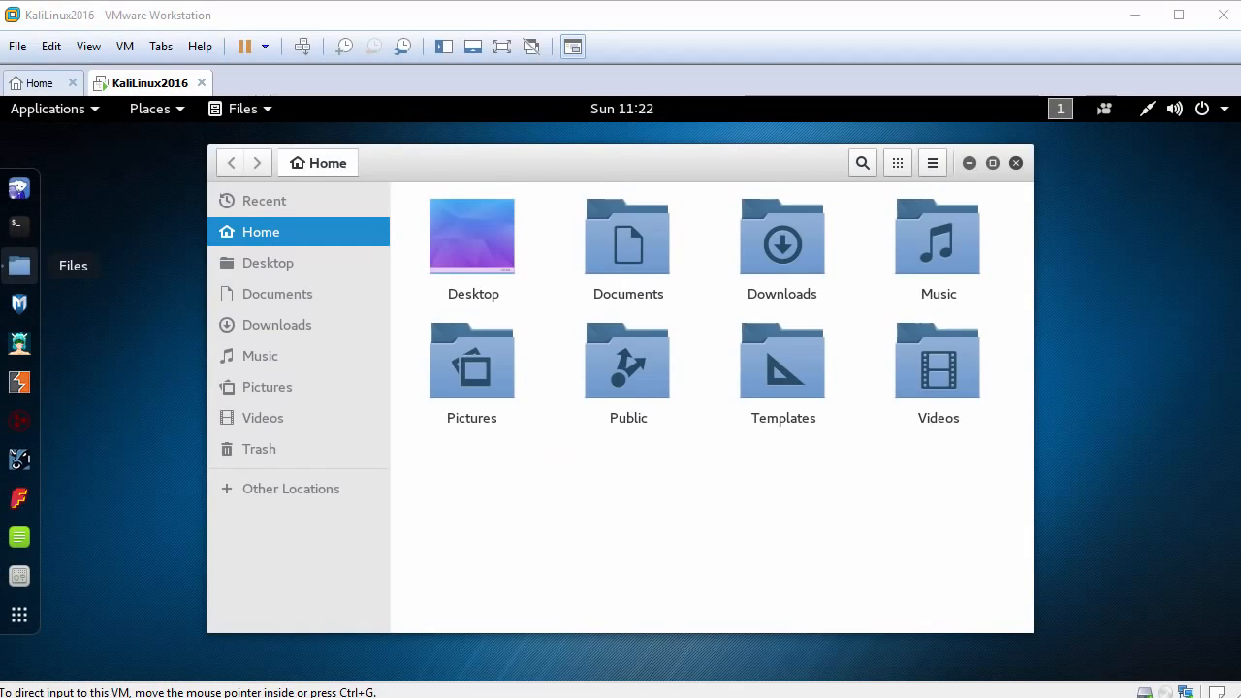
left_click_drag(2, 388, 639, 491)
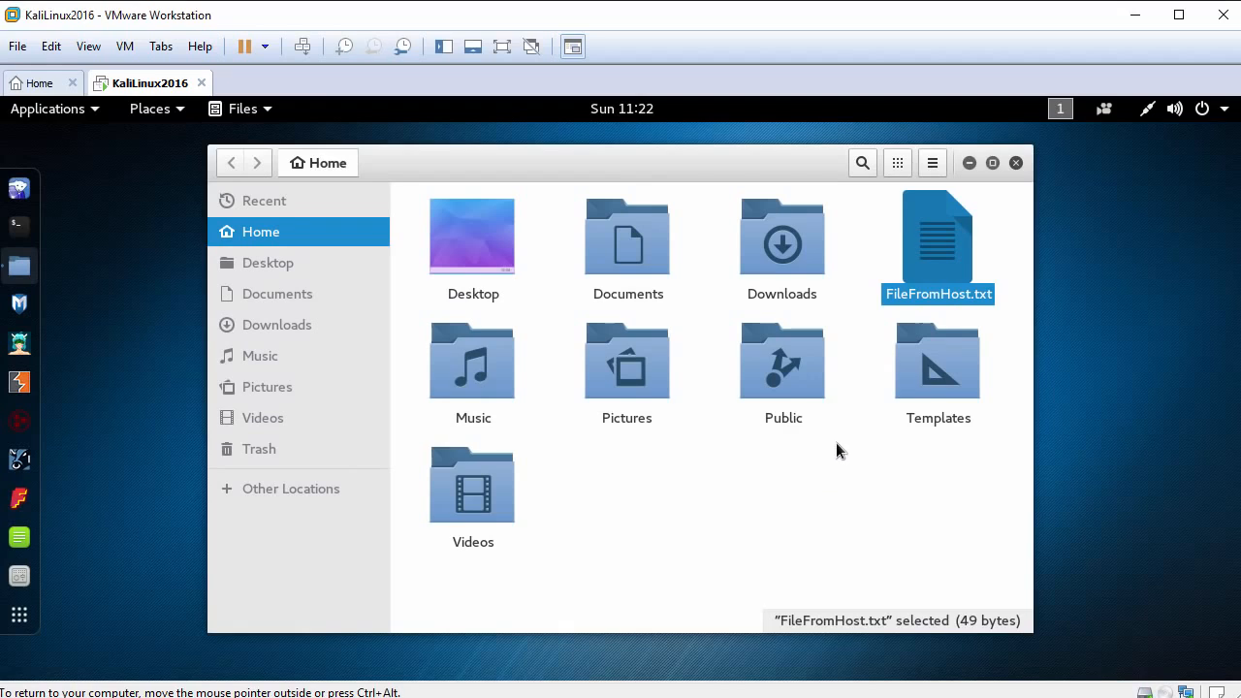
Test clipboard sharing by pasting the host's copied text into the Iceweasel address bar, and close the browser and the Files window.
left_click(20, 190)
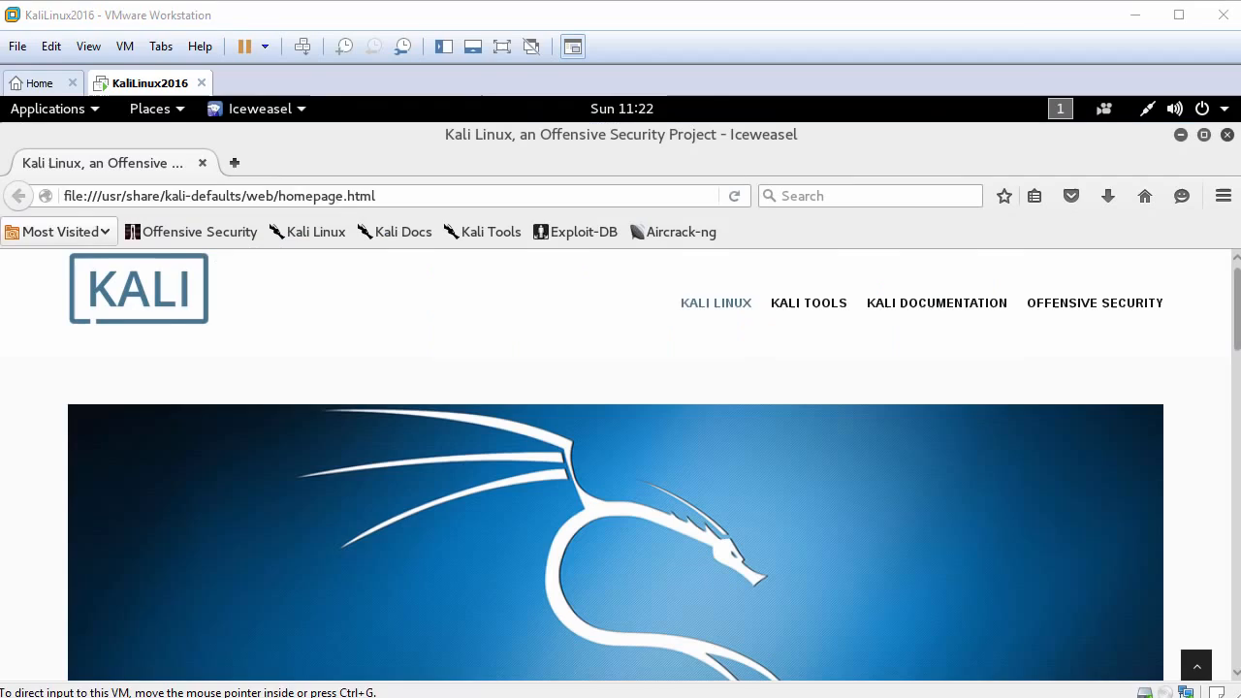
right_click(235, 199)
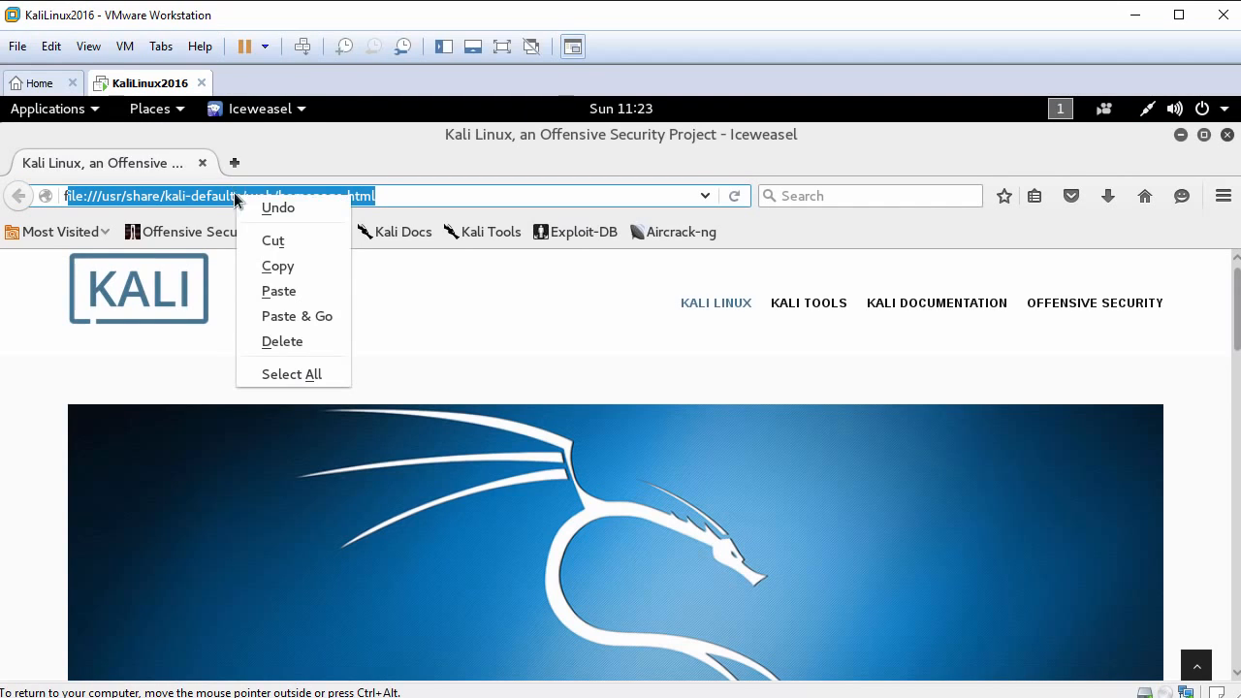
left_click(281, 290)
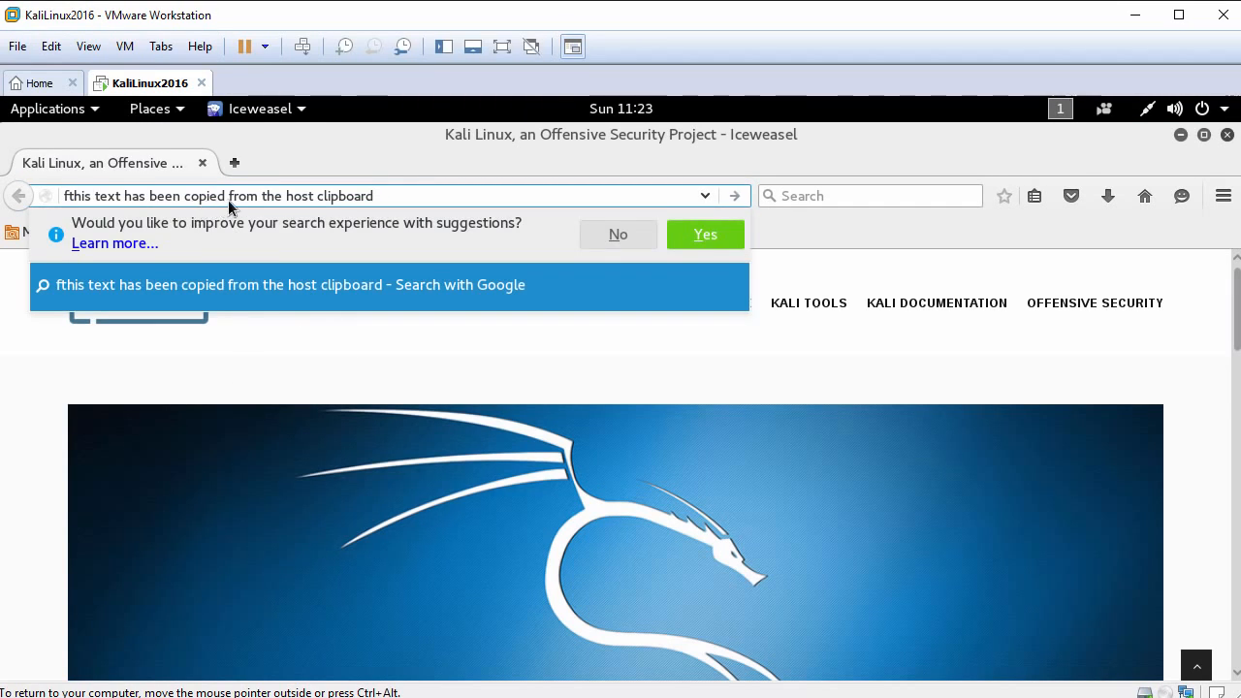
left_click(398, 197)
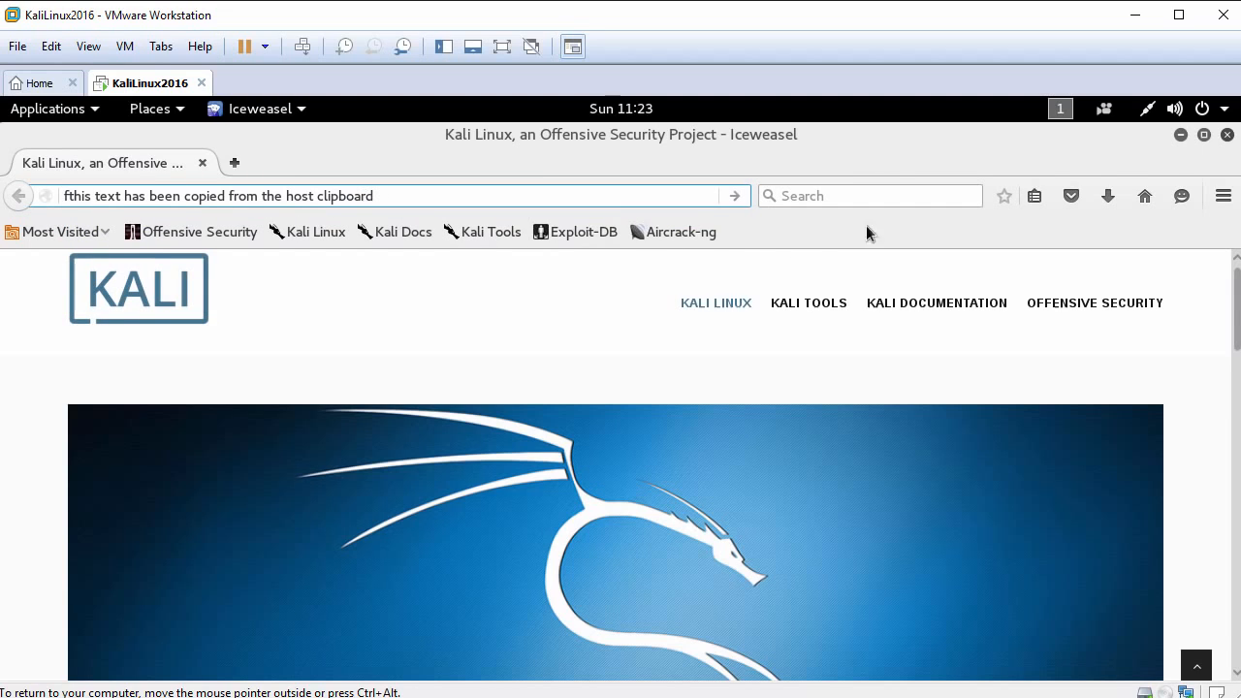
left_click(1228, 135)
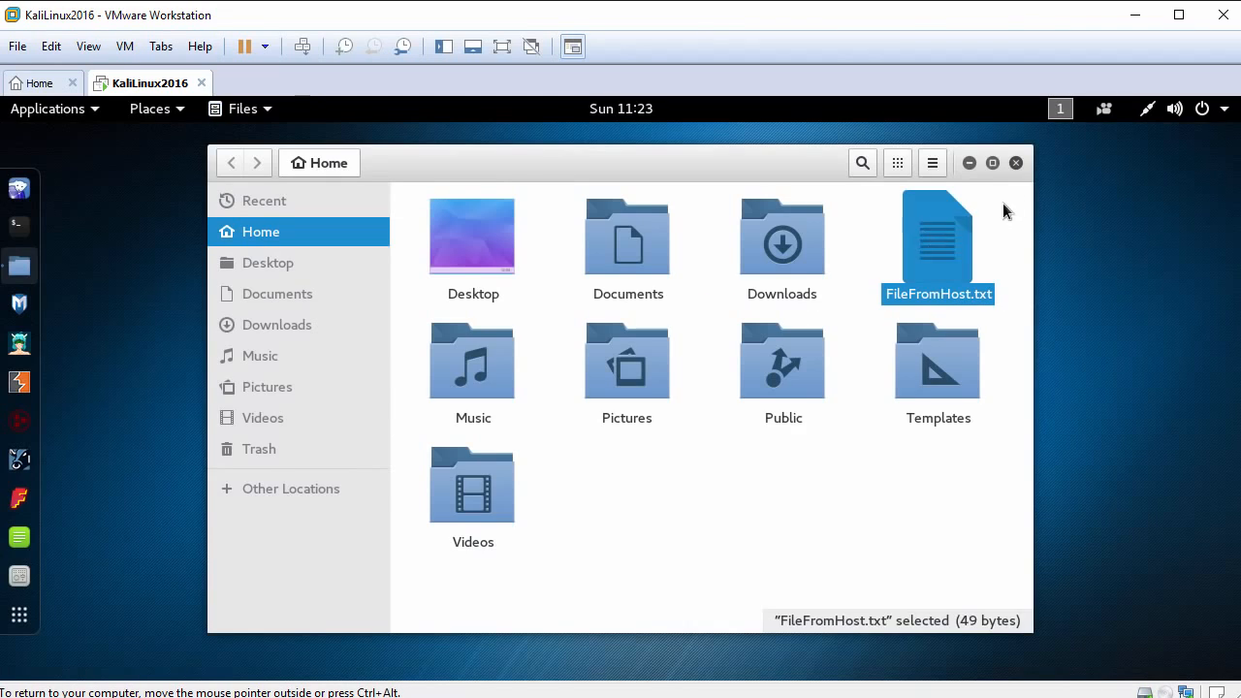
left_click(1017, 163)
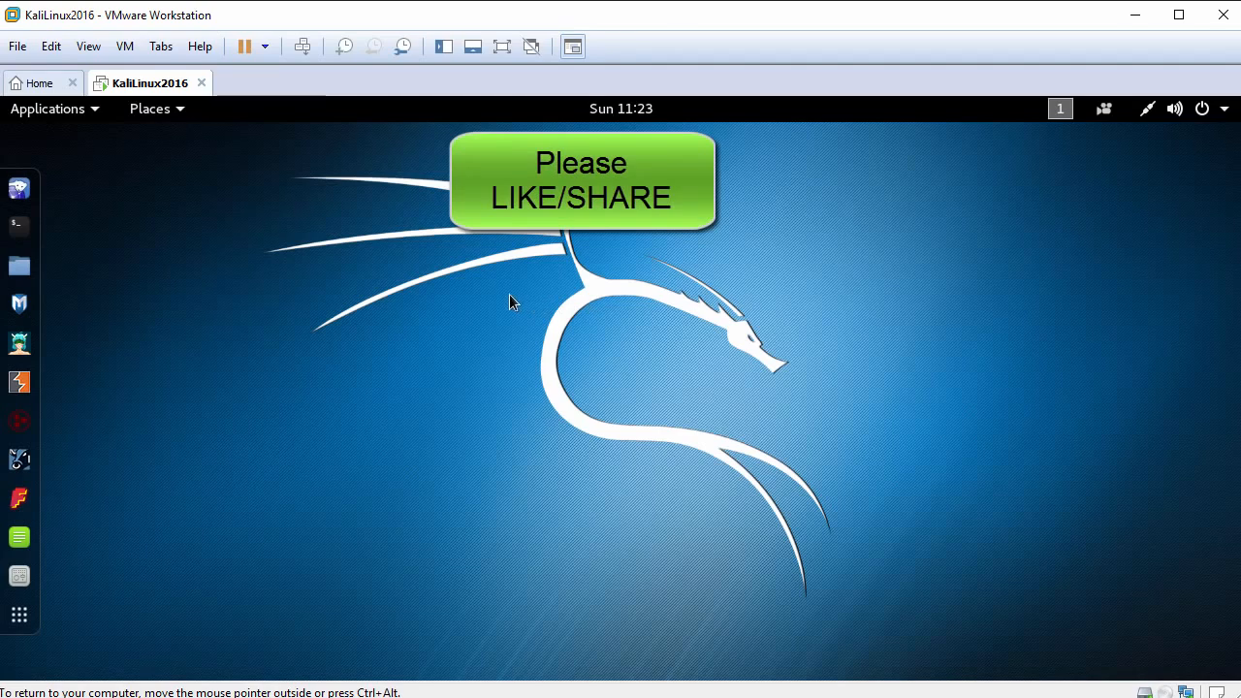
left_click(55, 112)
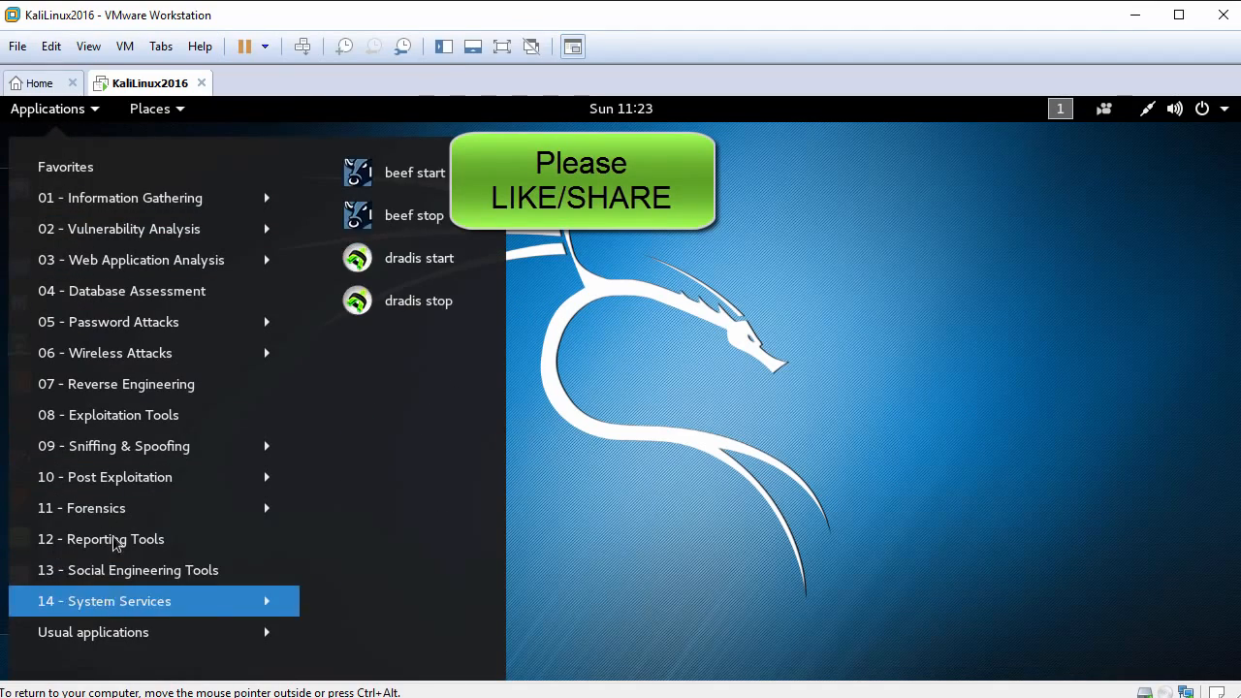
mouse_move(165, 124)
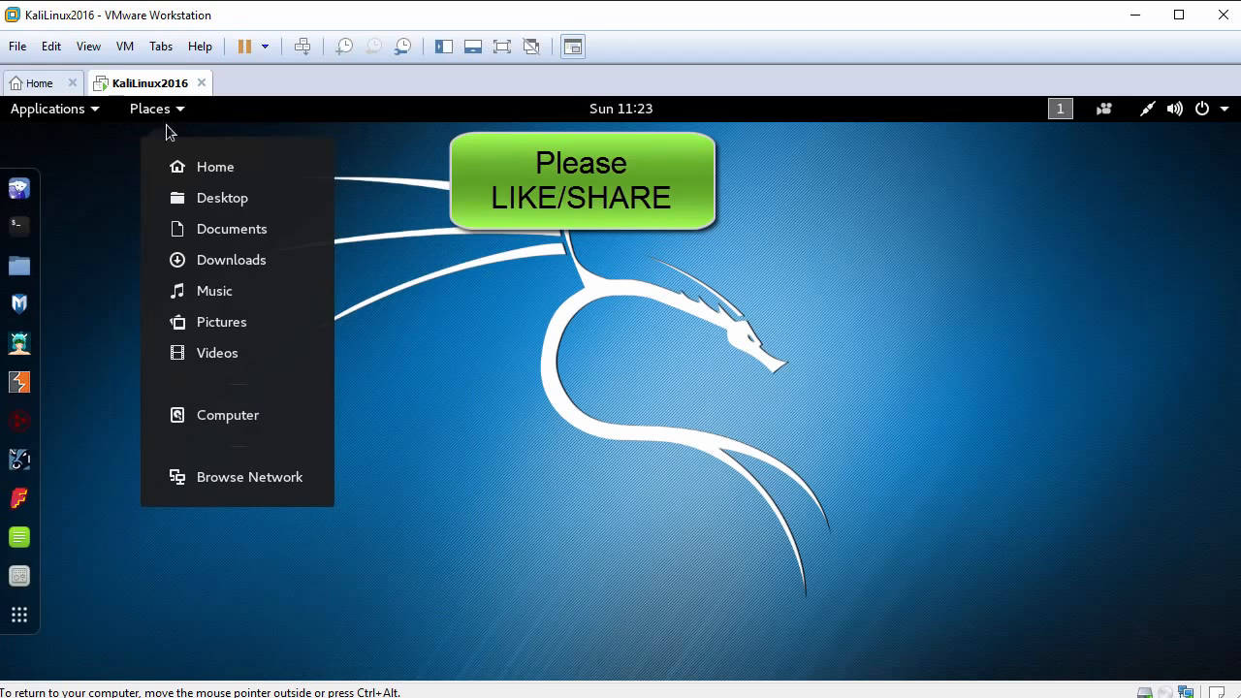
left_click(546, 395)
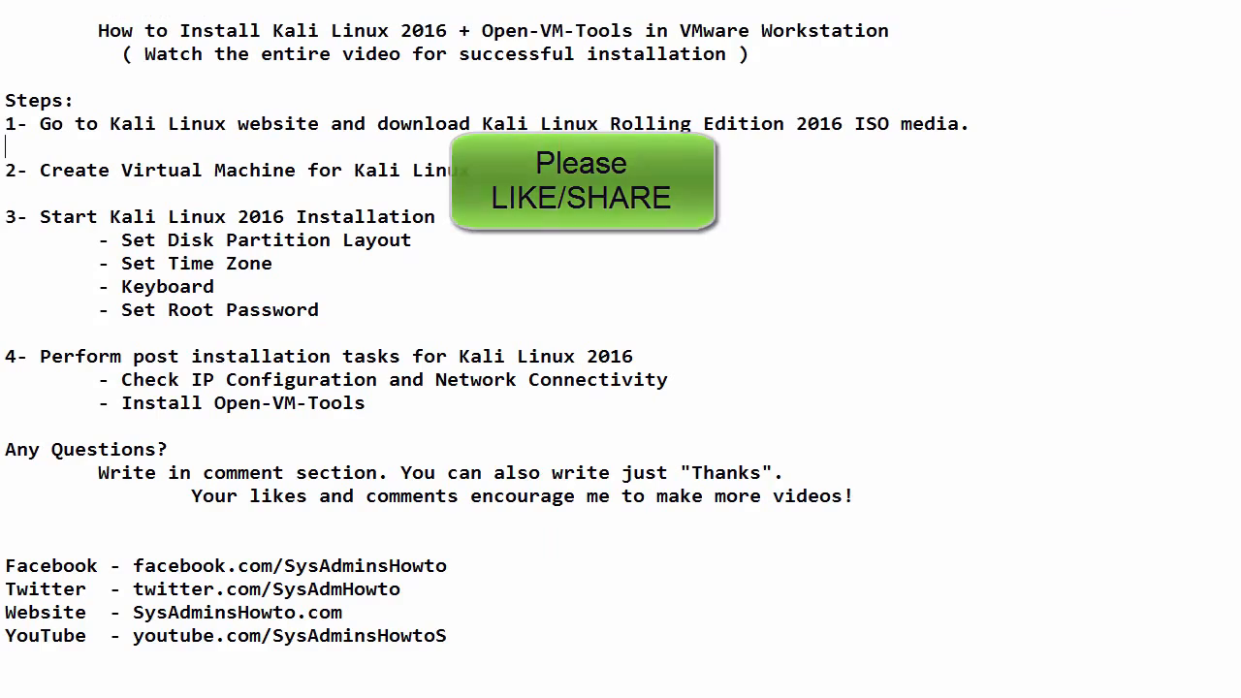